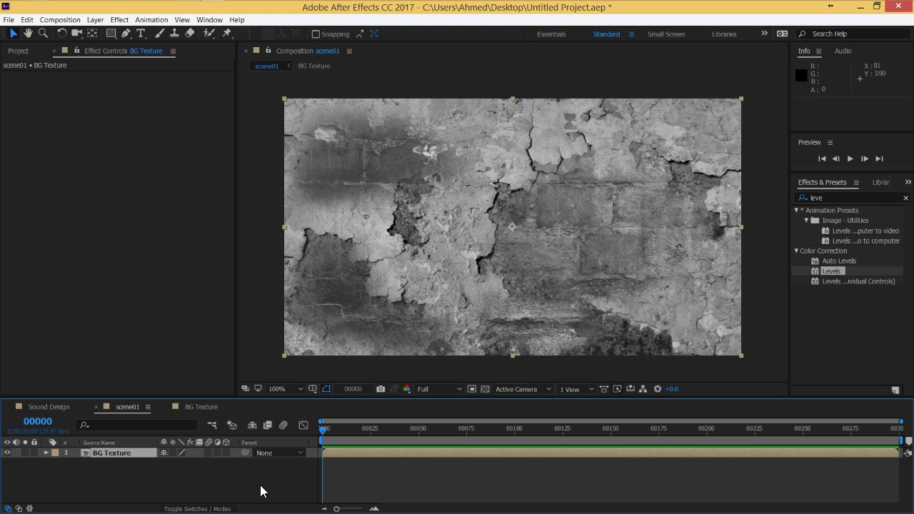
Step: Select the old Levels term in the Effects & Presets search field so it can be replaced
click(58, 490)
click(267, 454)
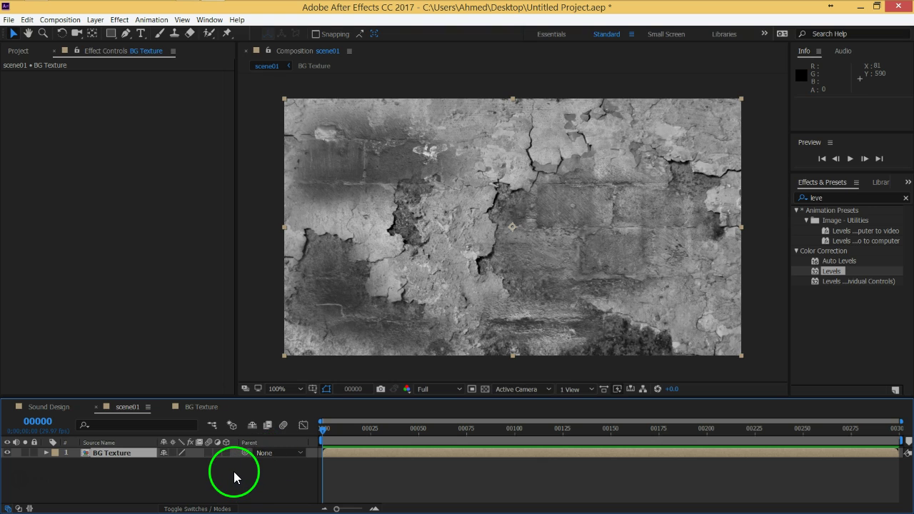
click(829, 200)
double_click(822, 197)
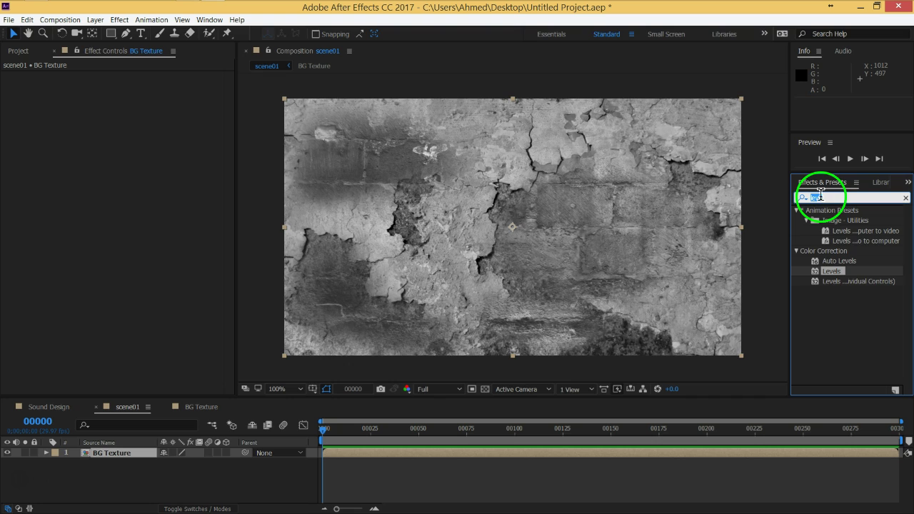
Step: Apply Curves to BG Texture and try a few curve shapes, undoing them
text(curv)
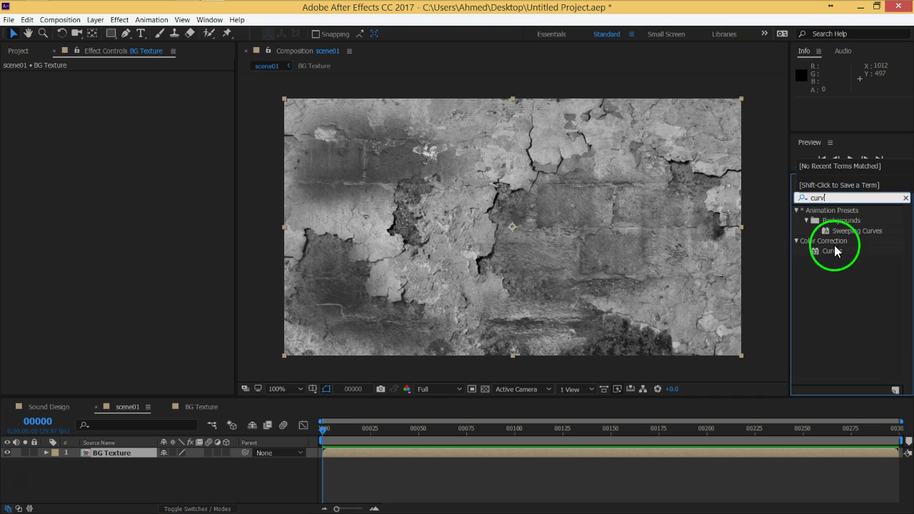
double_click(829, 251)
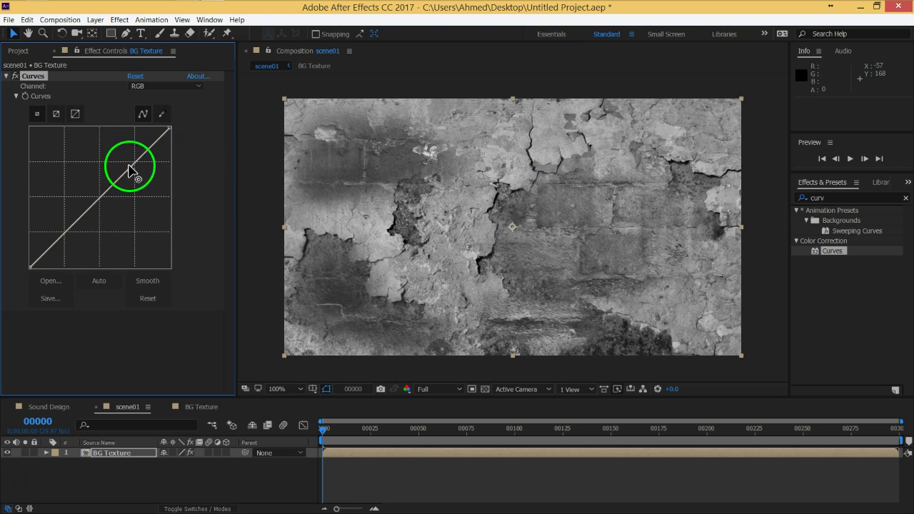
drag(129, 169, 120, 158)
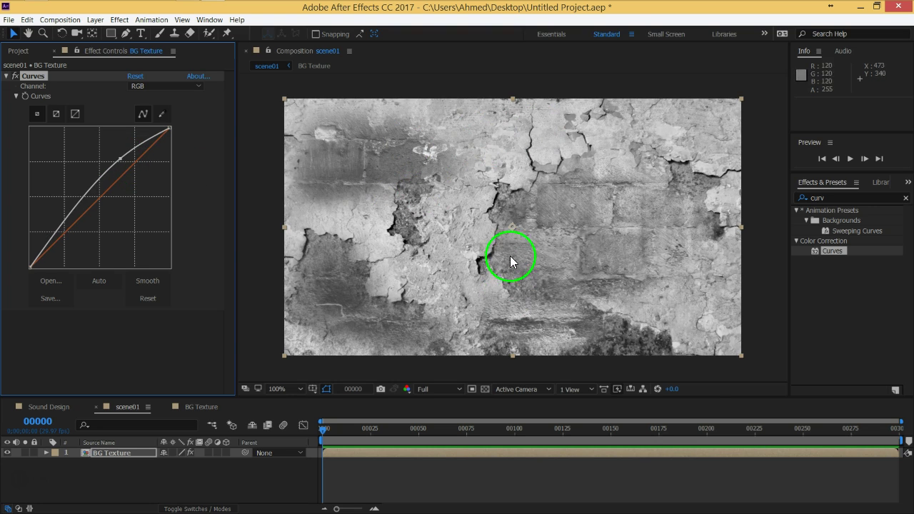
drag(122, 159, 138, 172)
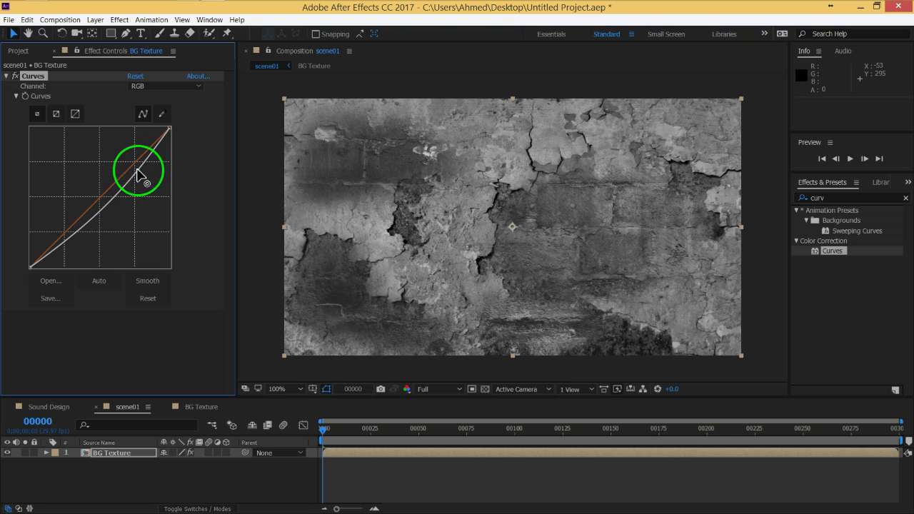
key(ctrl+z)
mouse_move(125, 184)
mouse_down()
mouse_move(51, 256)
mouse_move(68, 248)
mouse_up()
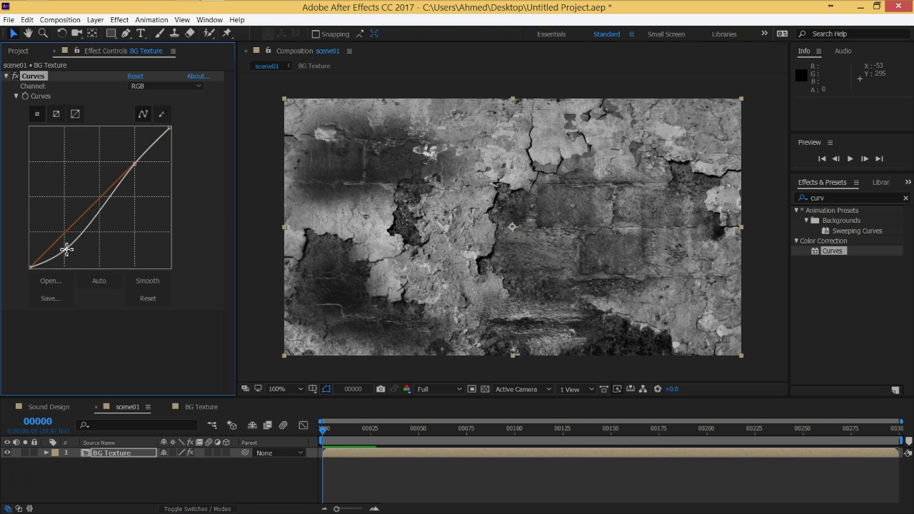
key(ctrl+z)
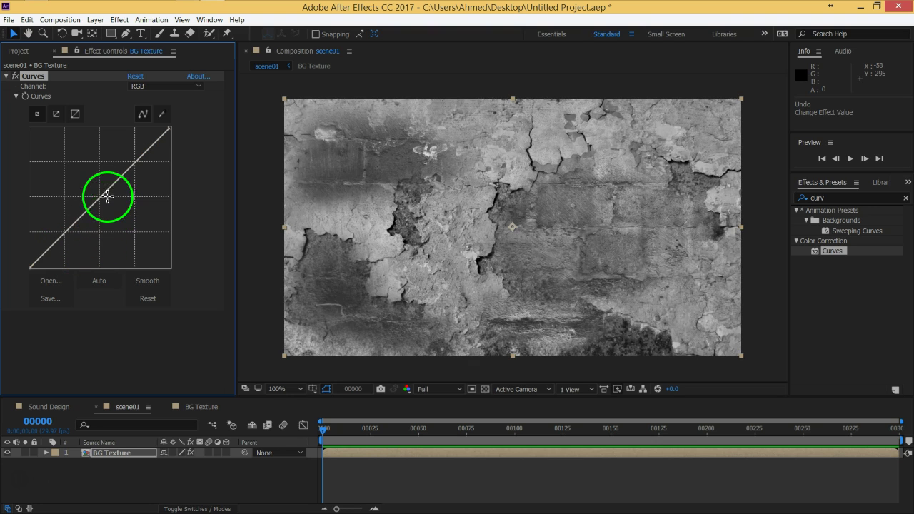
Step: Try more midtone curve adjustments, undo them, and sample the wall's pixel brightness
drag(101, 202, 105, 201)
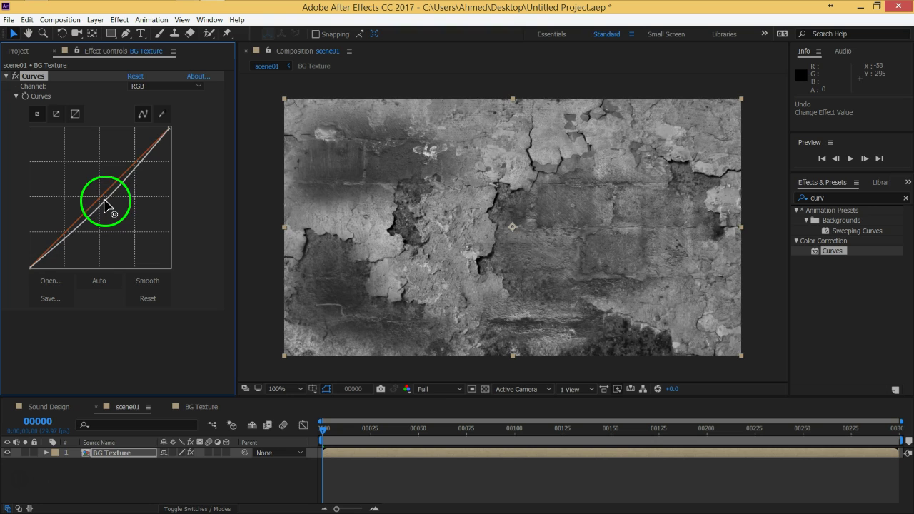
key(ctrl+z)
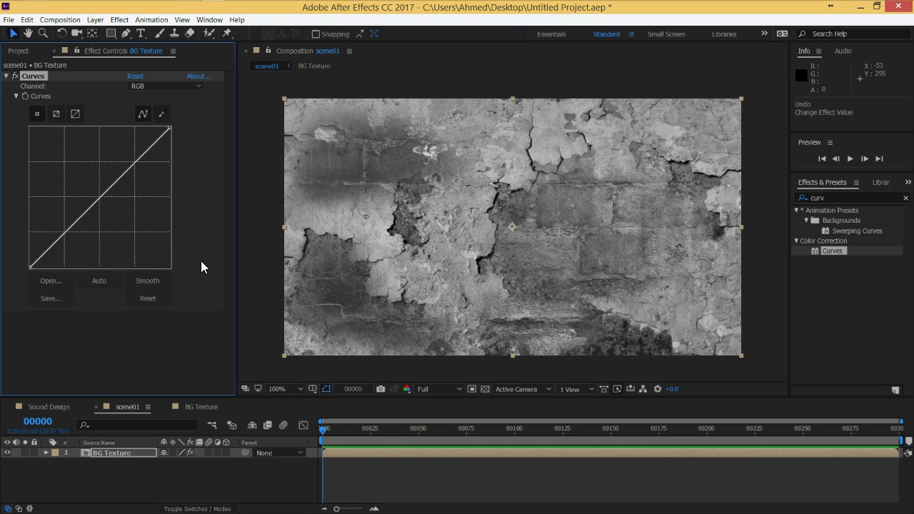
drag(87, 196, 164, 134)
drag(98, 205, 90, 195)
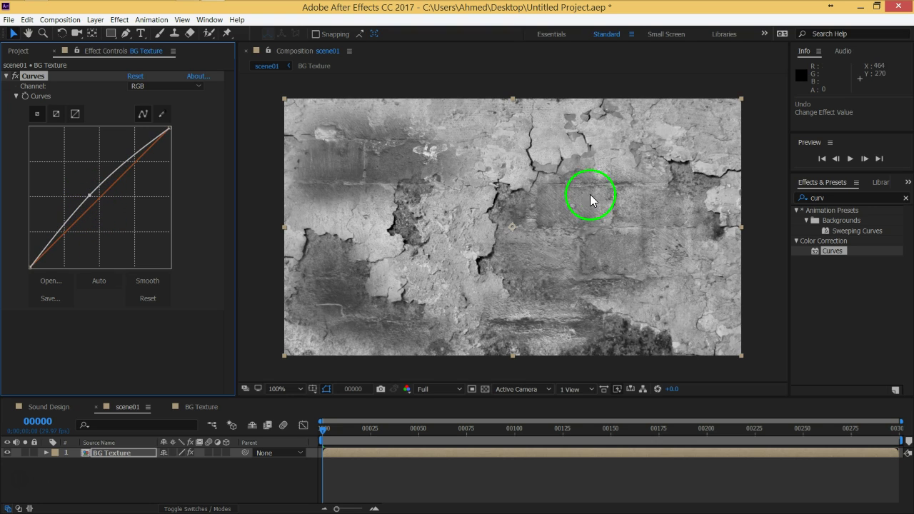
key(ctrl+z)
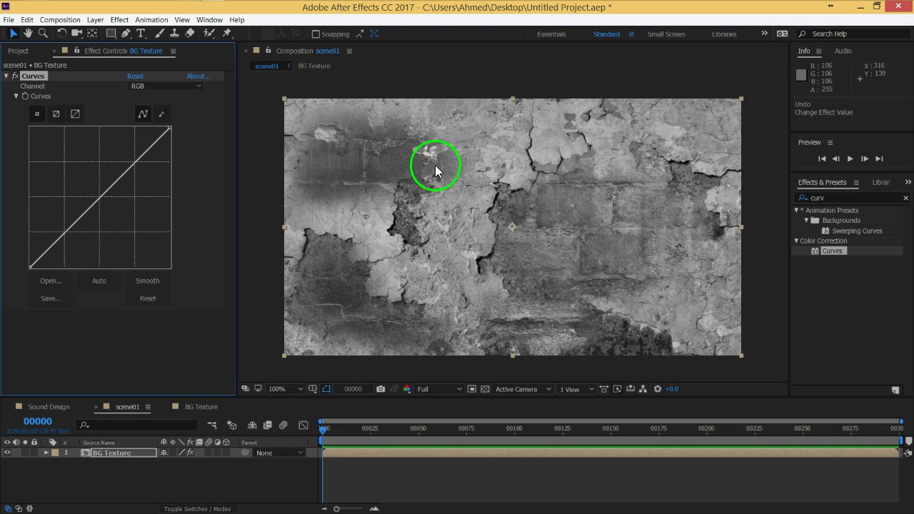
click(458, 227)
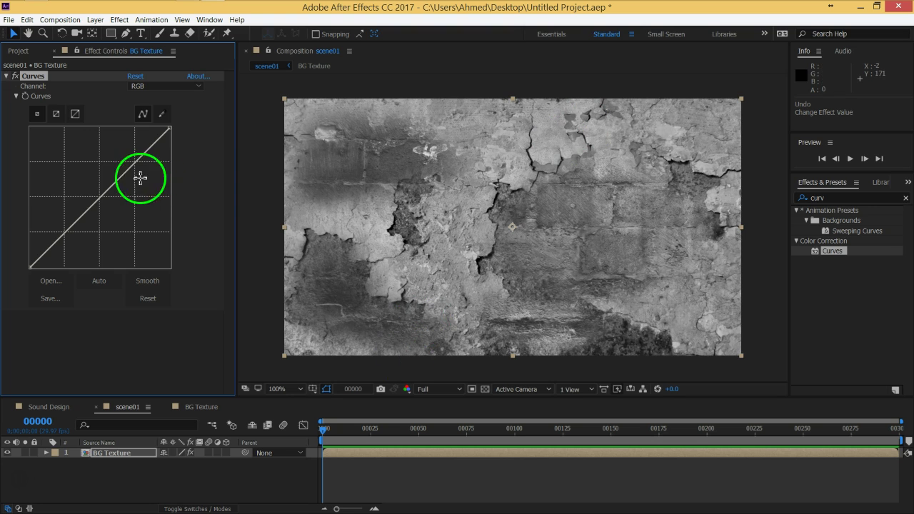
Step: Bow the Curves midtones down, keep the top at full white, and slightly lift the blacks
drag(103, 202, 105, 222)
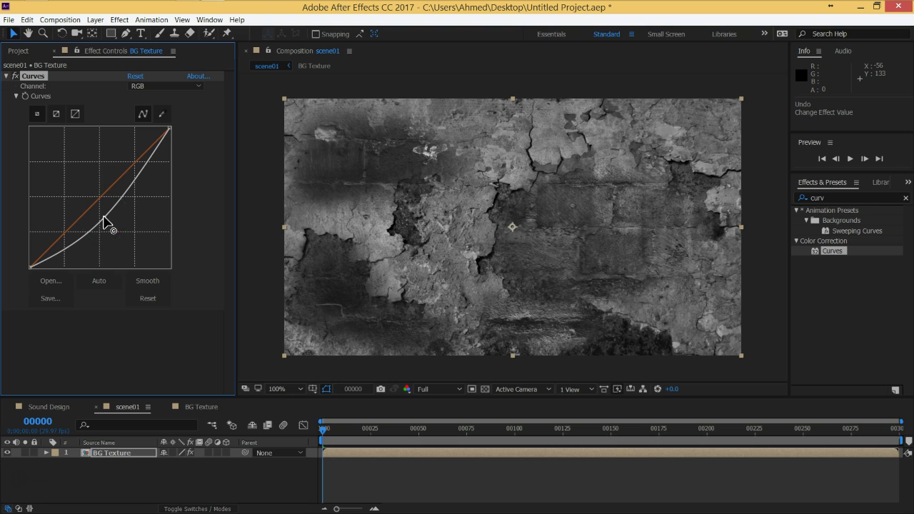
click(310, 271)
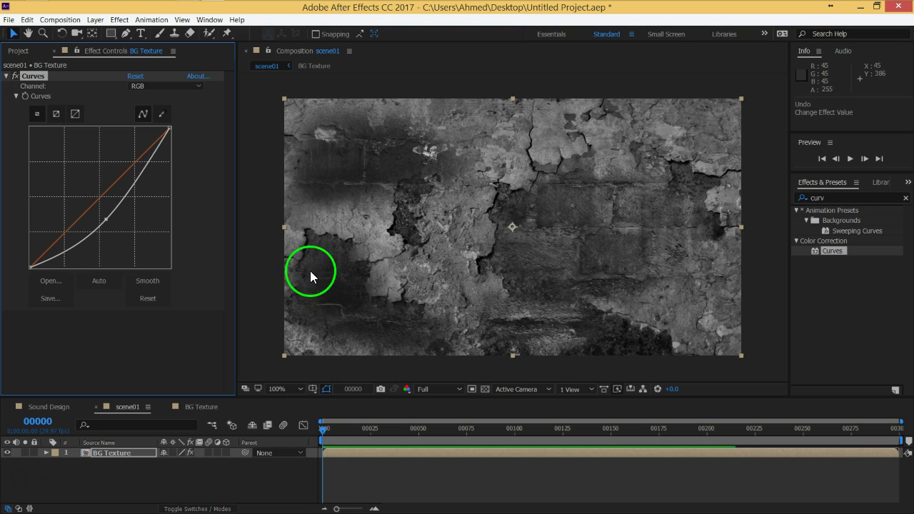
drag(166, 129, 179, 135)
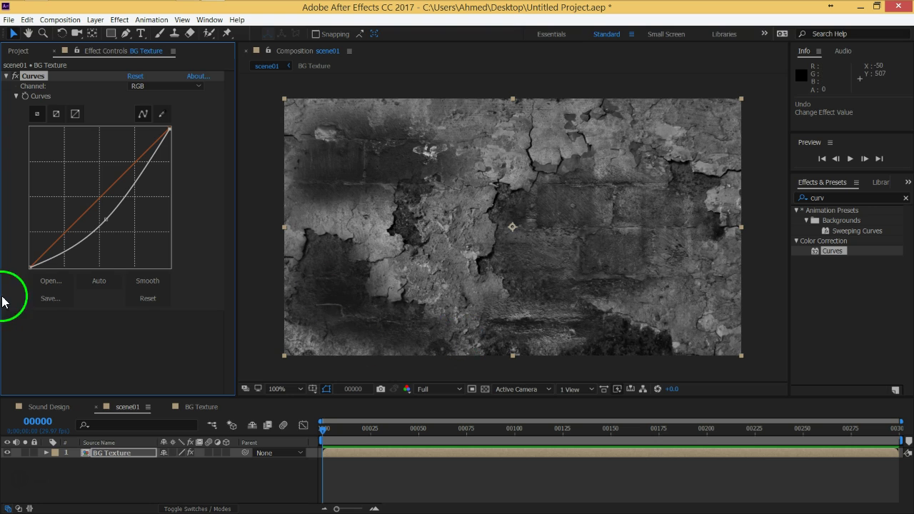
drag(31, 266, 19, 260)
mouse_move(104, 217)
mouse_down()
mouse_move(123, 197)
mouse_move(129, 203)
mouse_up()
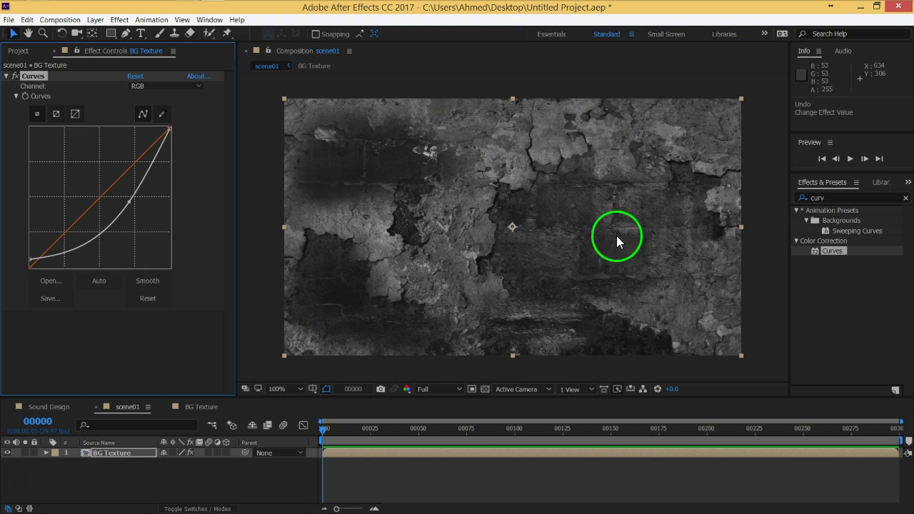
Step: Apply Levels to BG Texture and lower its Gamma to 0.74
click(806, 198)
text(le)
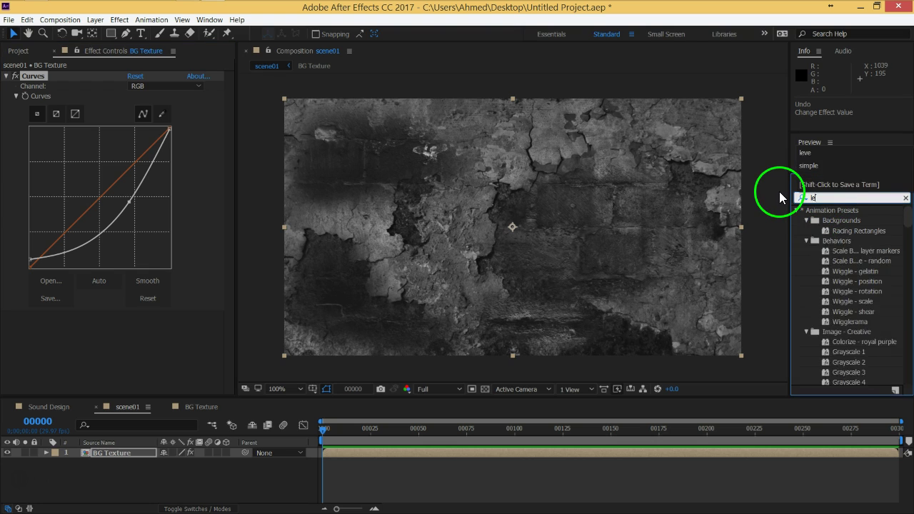
text(v)
double_click(834, 274)
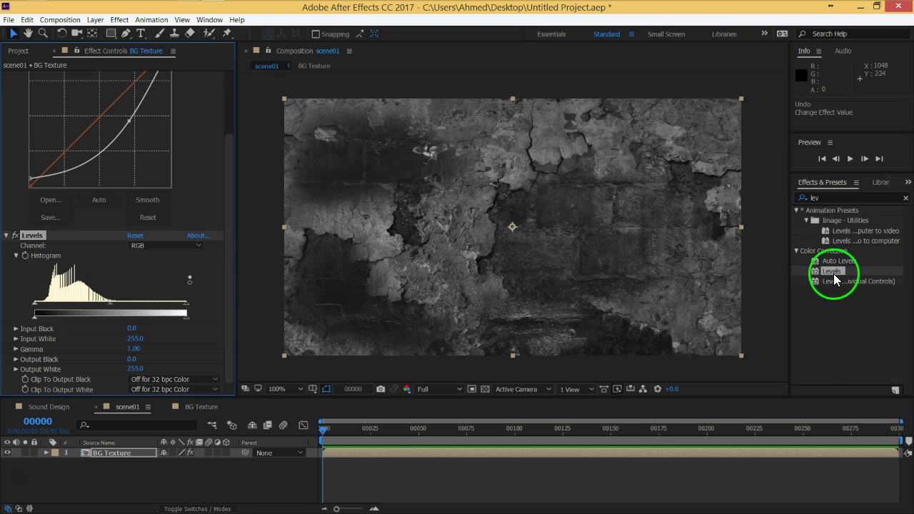
drag(109, 305, 128, 309)
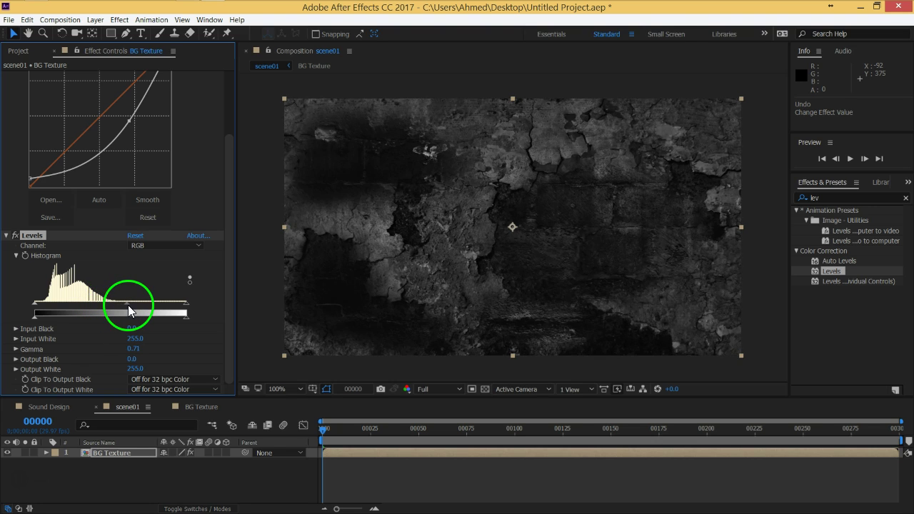
drag(125, 306, 127, 306)
scroll(138, 187, up, 1)
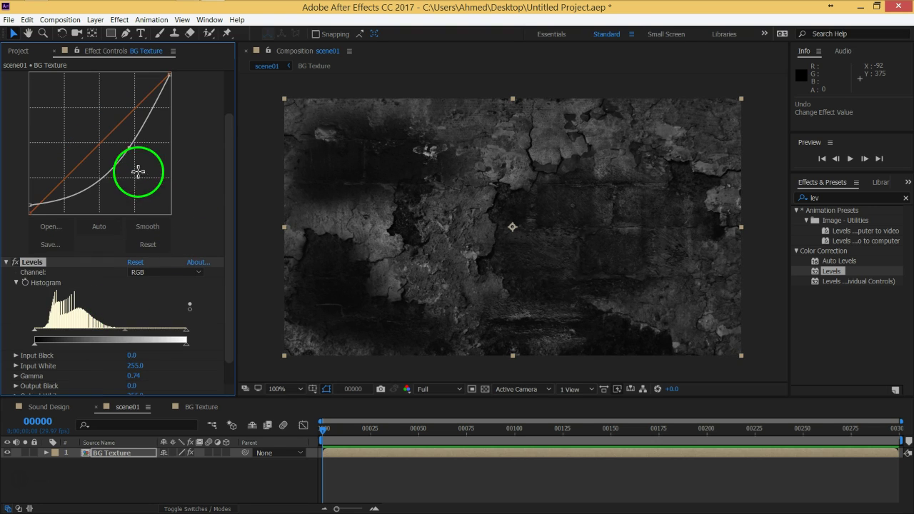
Step: Raise the Curves midtone point slightly, then open the BG Texture precomp
mouse_move(131, 150)
mouse_down()
mouse_move(110, 155)
mouse_move(113, 163)
mouse_up()
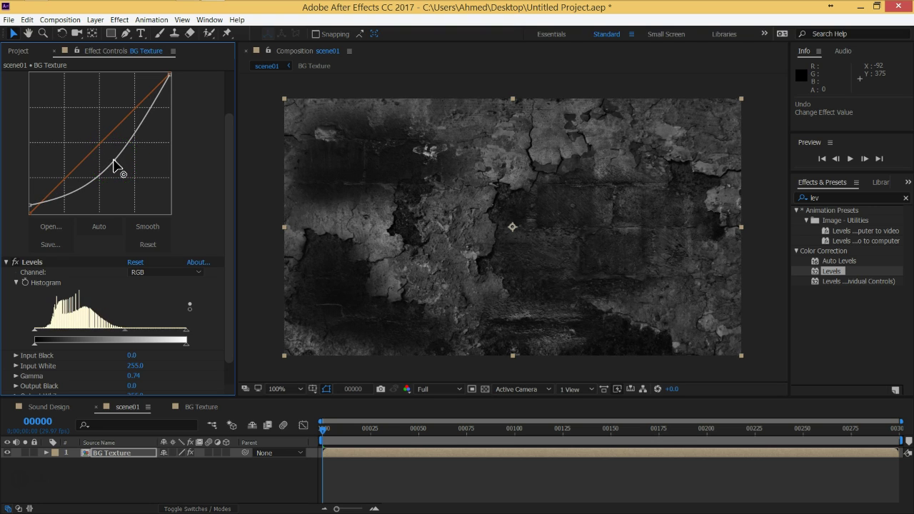
drag(115, 166, 114, 164)
click(592, 186)
click(215, 424)
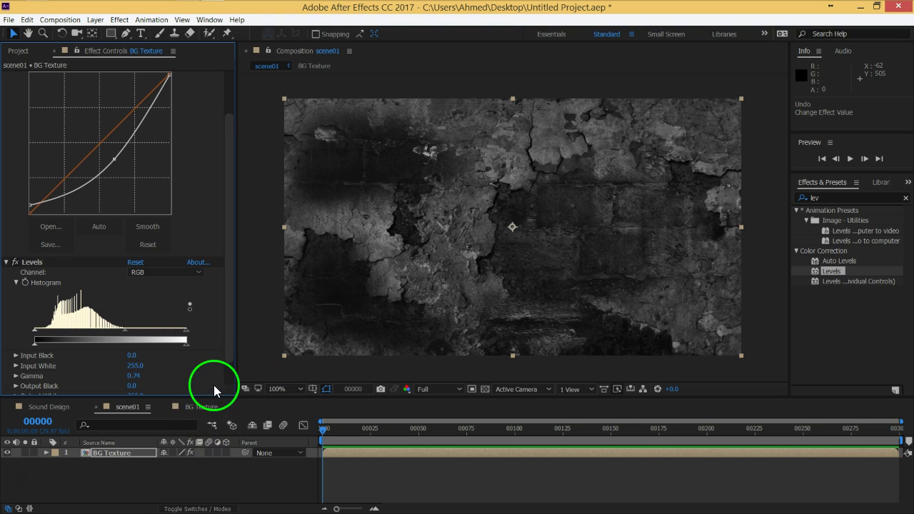
click(328, 298)
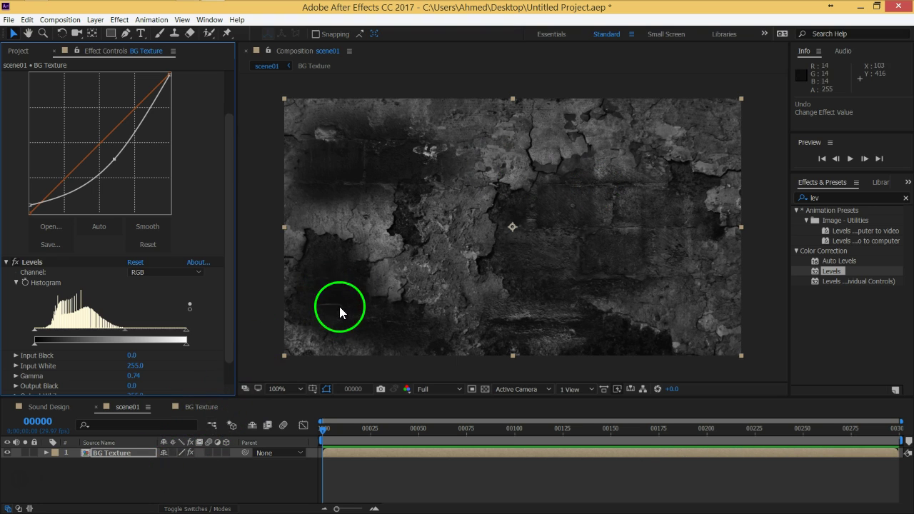
click(201, 408)
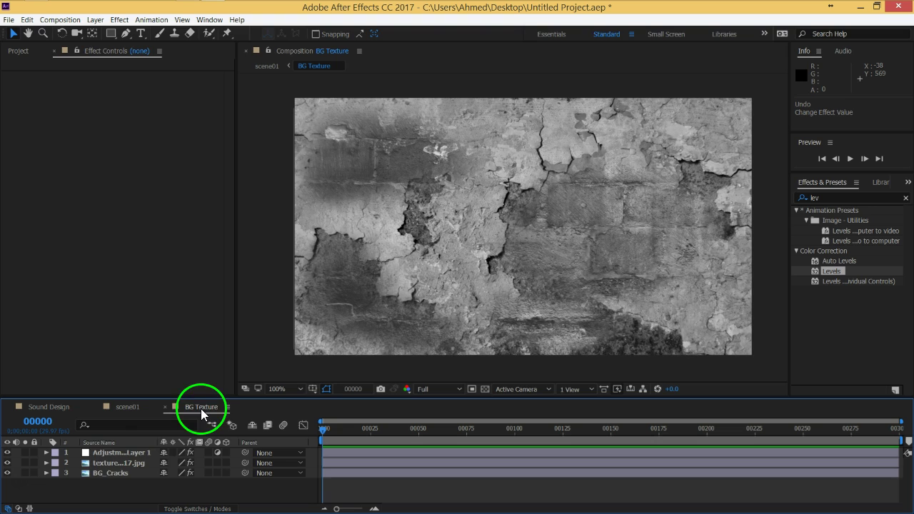
Step: Set the texture image's Levels to Input Black 11 and Output Black 60
click(114, 463)
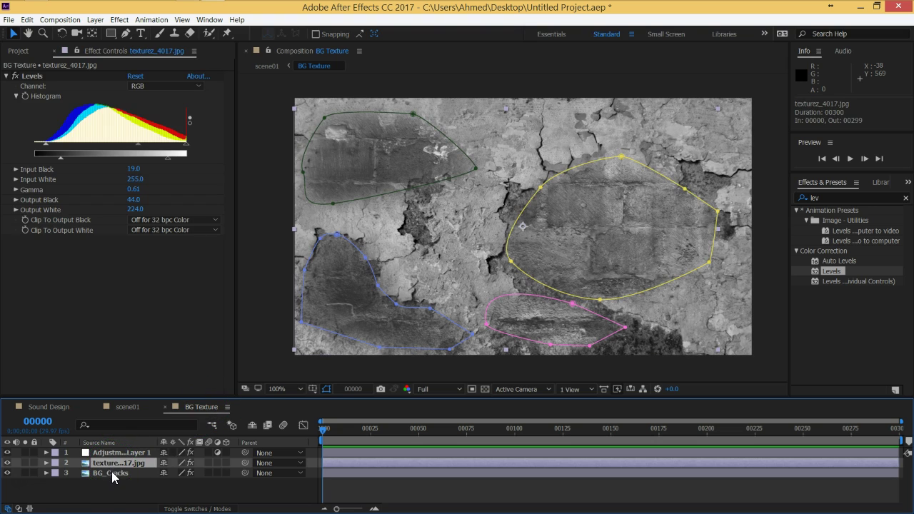
click(7, 473)
click(8, 465)
drag(60, 158, 20, 149)
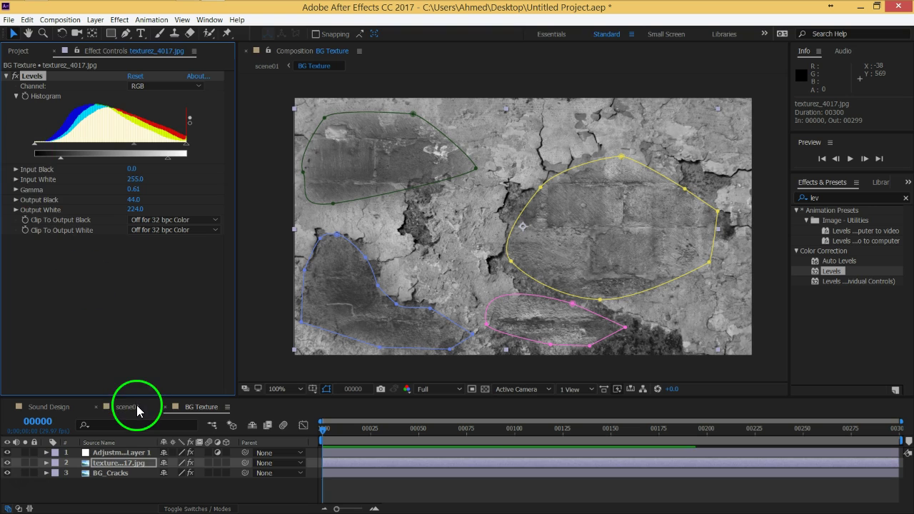
click(128, 407)
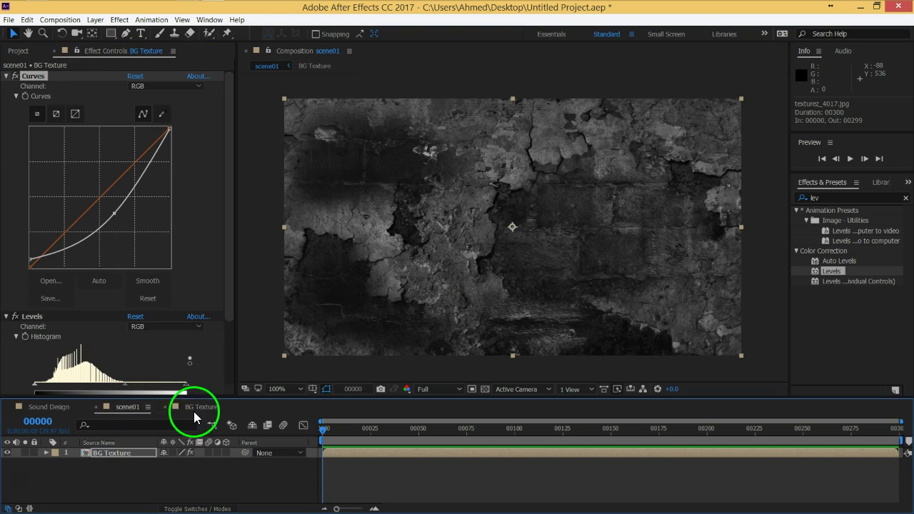
click(194, 408)
drag(60, 157, 70, 157)
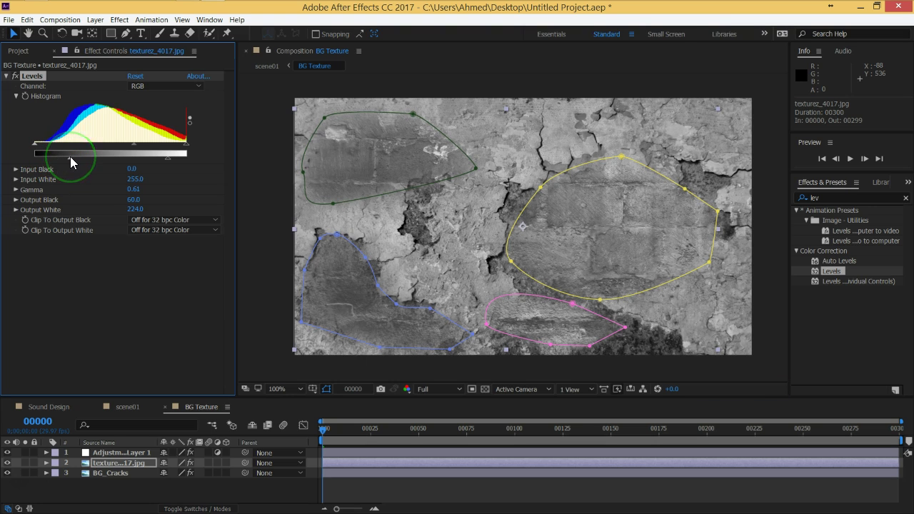
Step: Return to scene01 and collapse the Curves and Levels effect settings
click(126, 406)
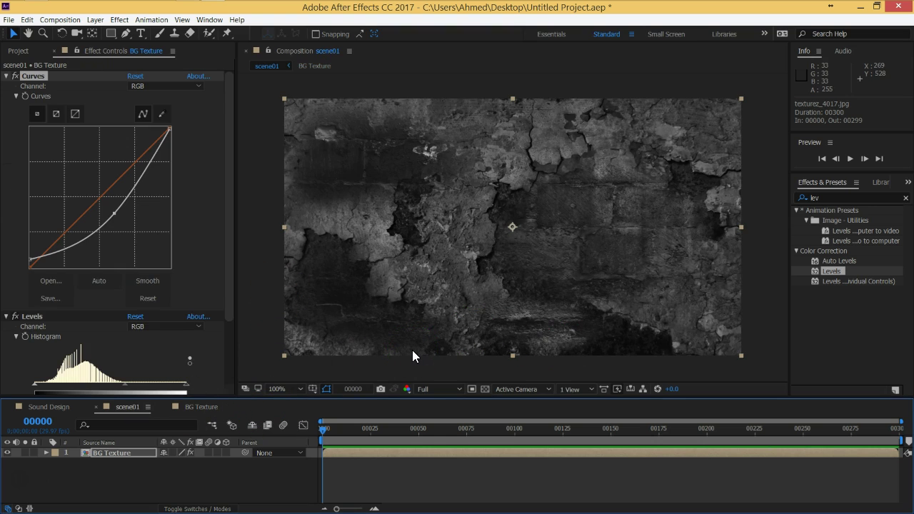
click(5, 76)
click(5, 86)
click(132, 468)
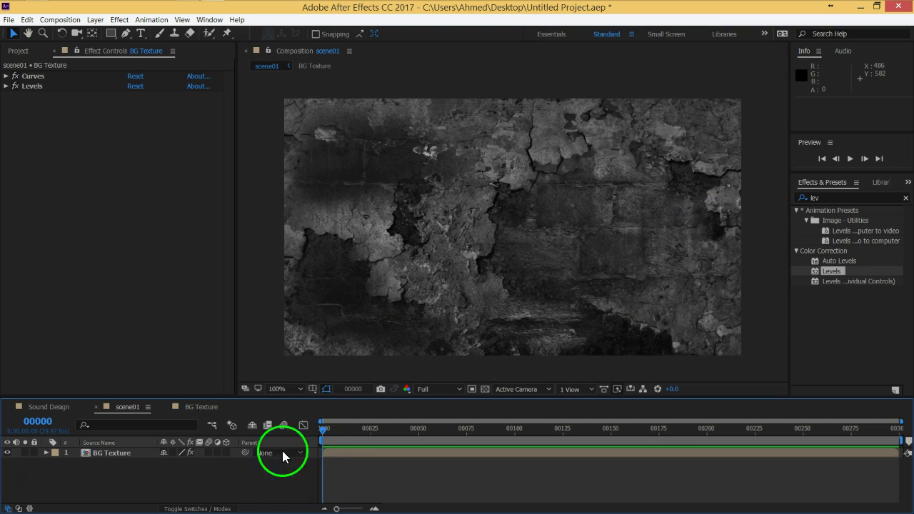
Step: Create a comp-size 960×540 orange solid named 'Ven' via Layer > New > Solid
click(93, 20)
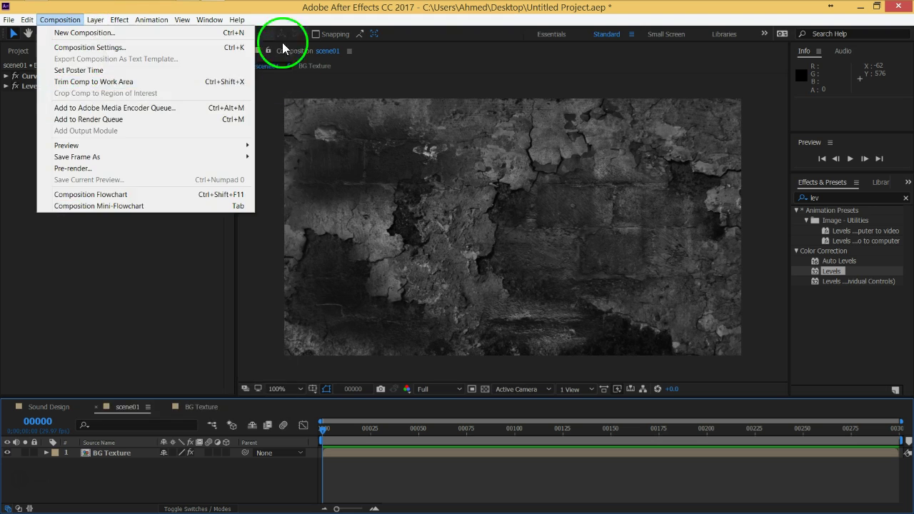
mouse_move(175, 34)
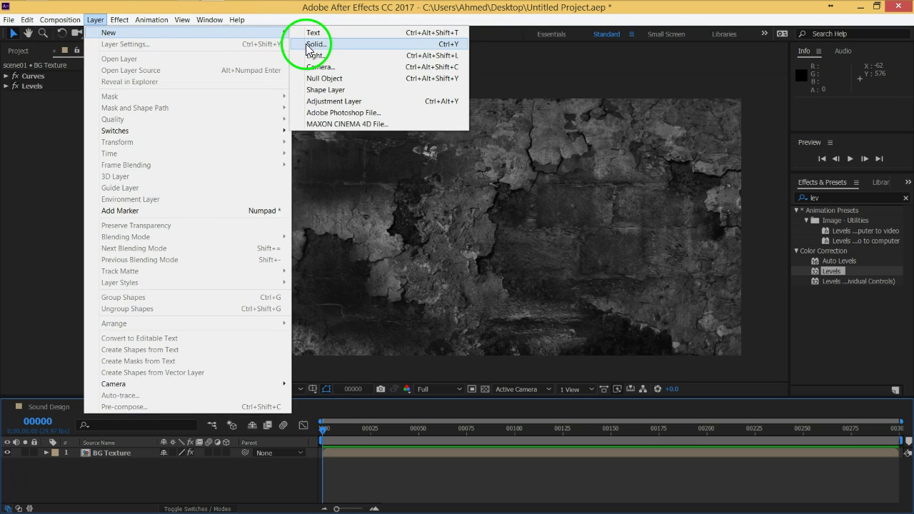
click(315, 44)
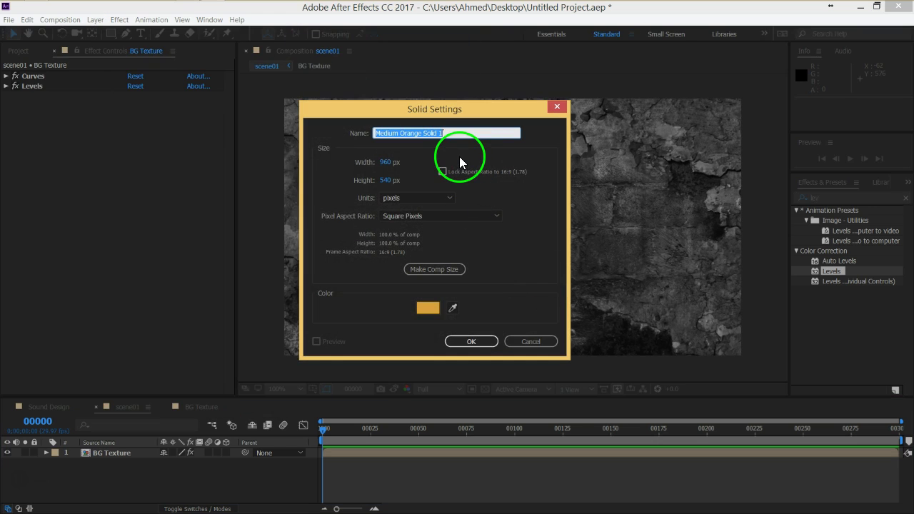
text(Ven)
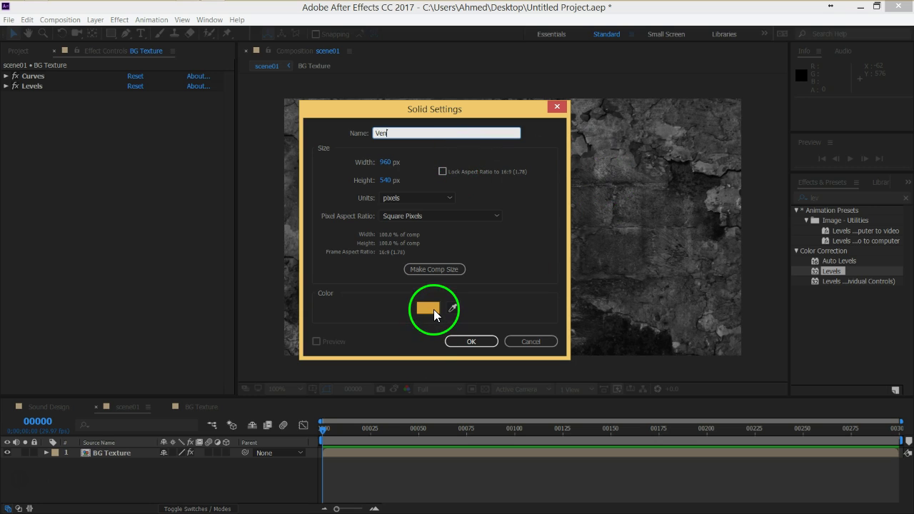
click(469, 341)
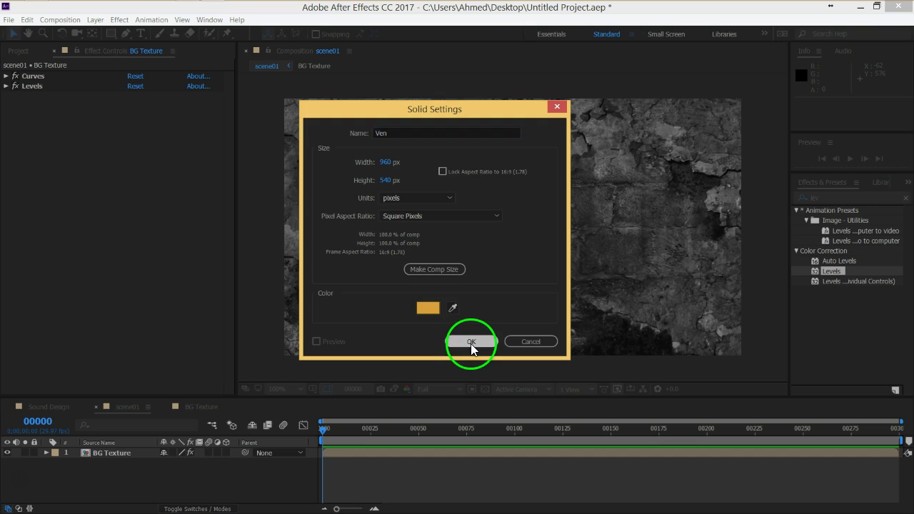
Step: Apply a Fill effect to Ven with its colour set to black (000000)
click(822, 197)
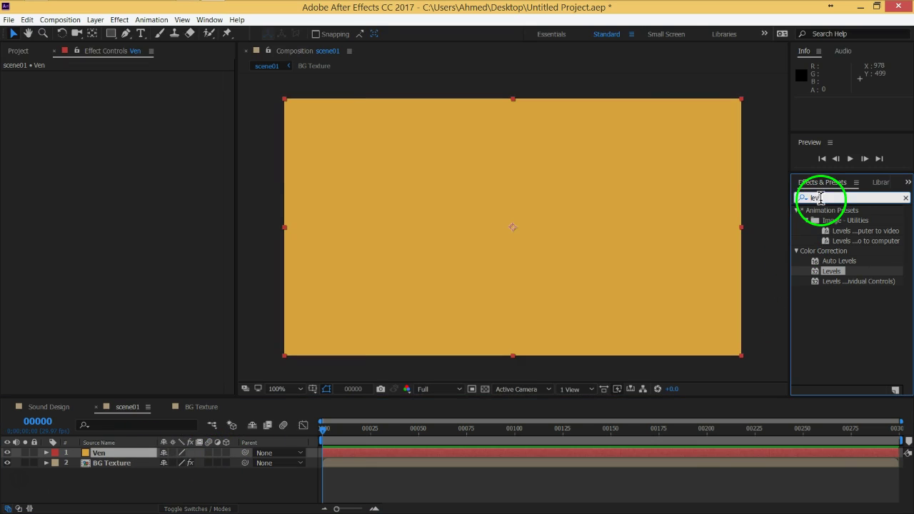
text(fill)
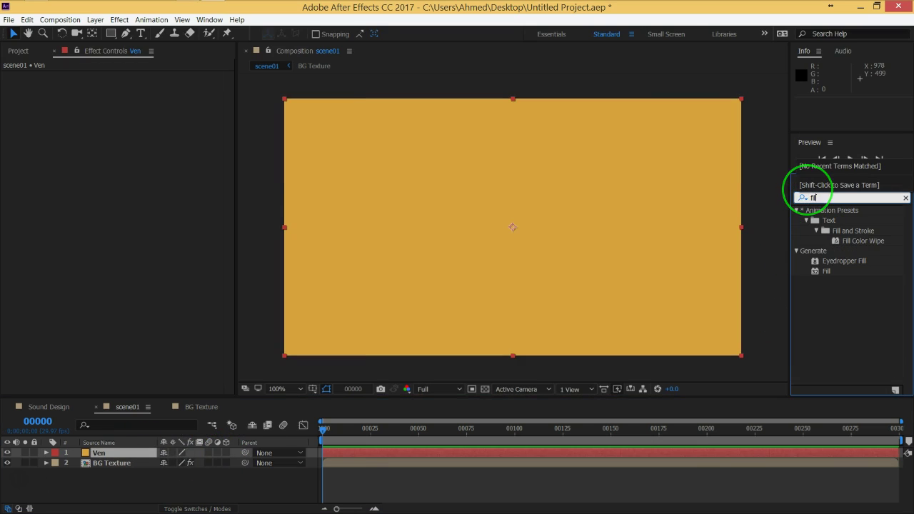
click(826, 272)
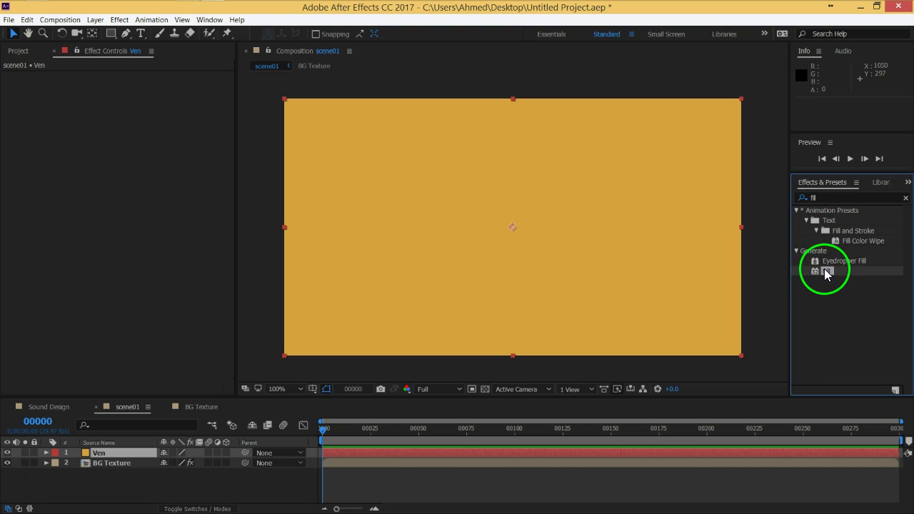
double_click(826, 272)
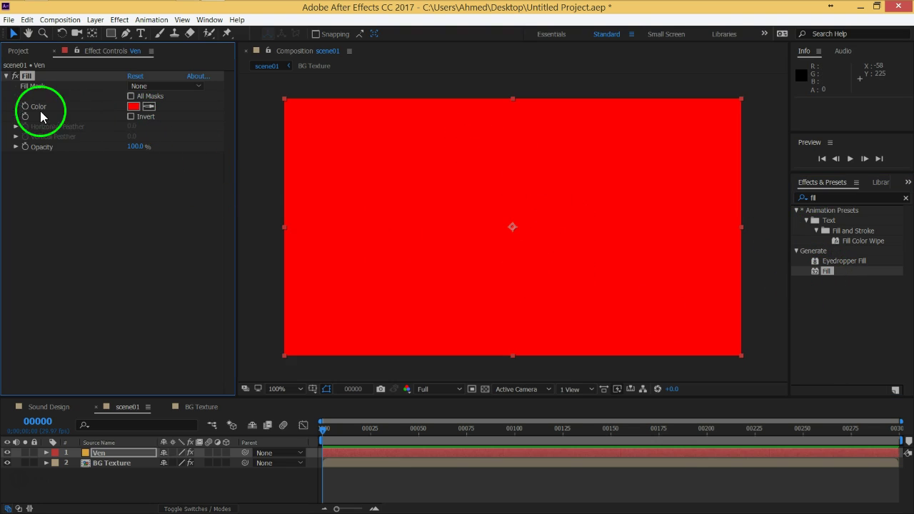
click(352, 327)
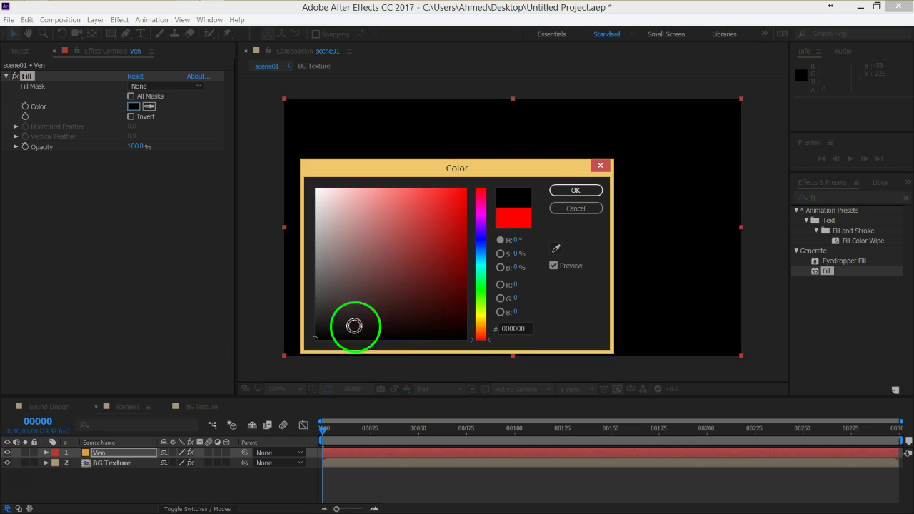
click(573, 191)
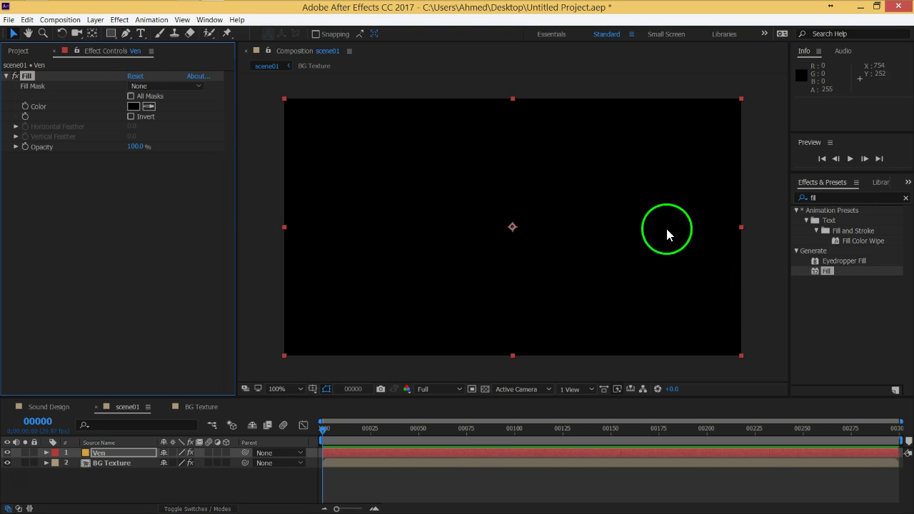
click(111, 33)
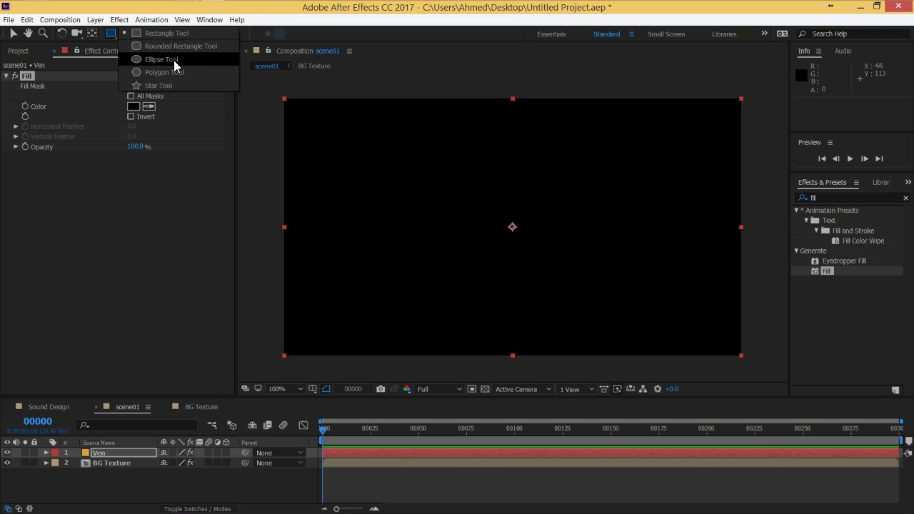
Step: Add a full-layer ellipse mask to Ven and set Mask 1 mode to Subtract
click(173, 60)
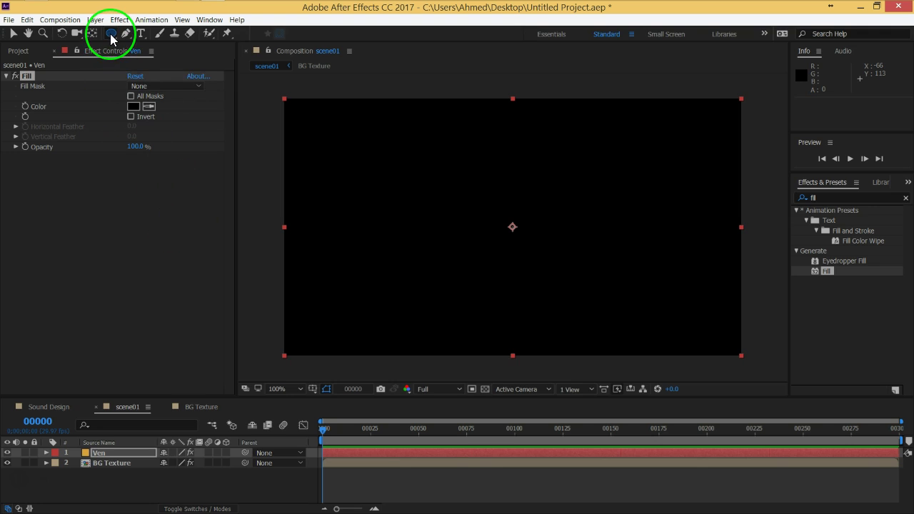
double_click(112, 36)
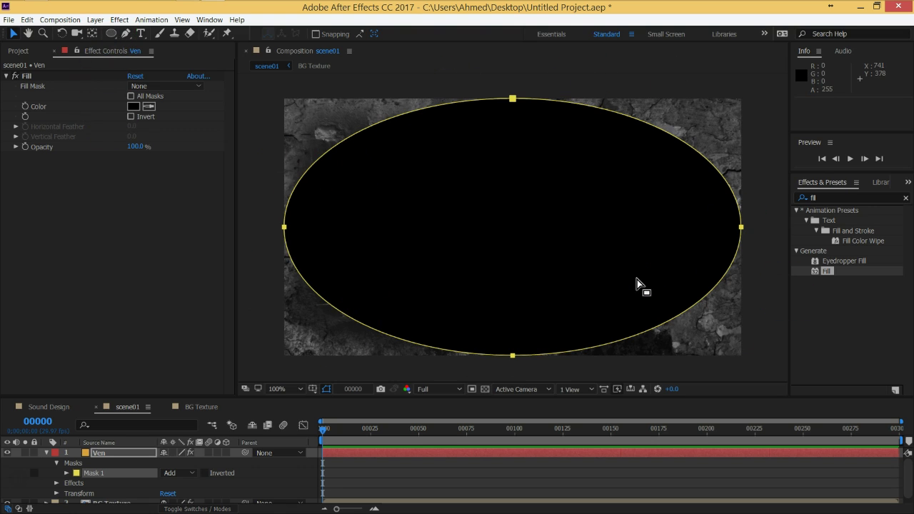
click(128, 458)
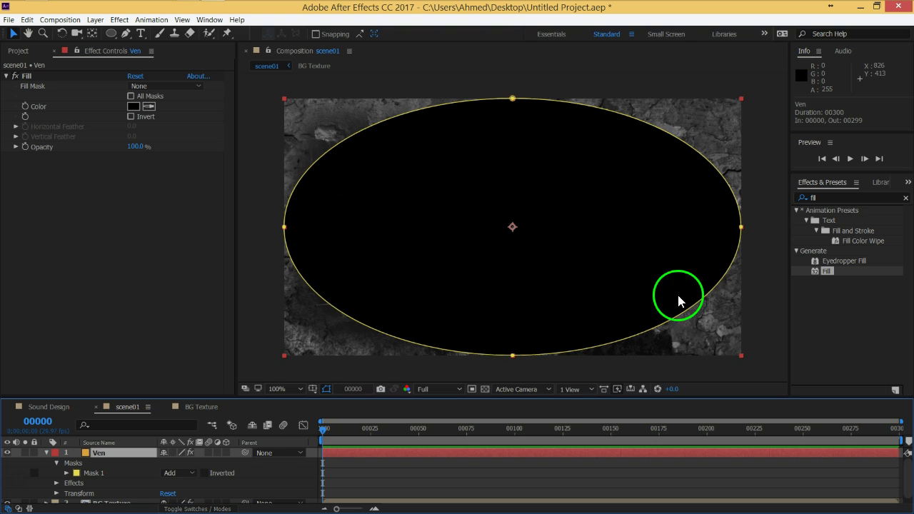
click(94, 474)
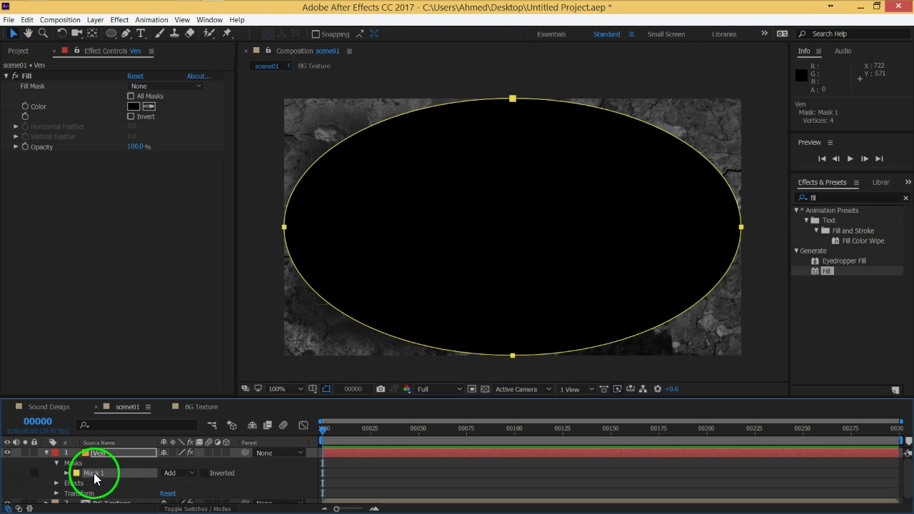
click(178, 474)
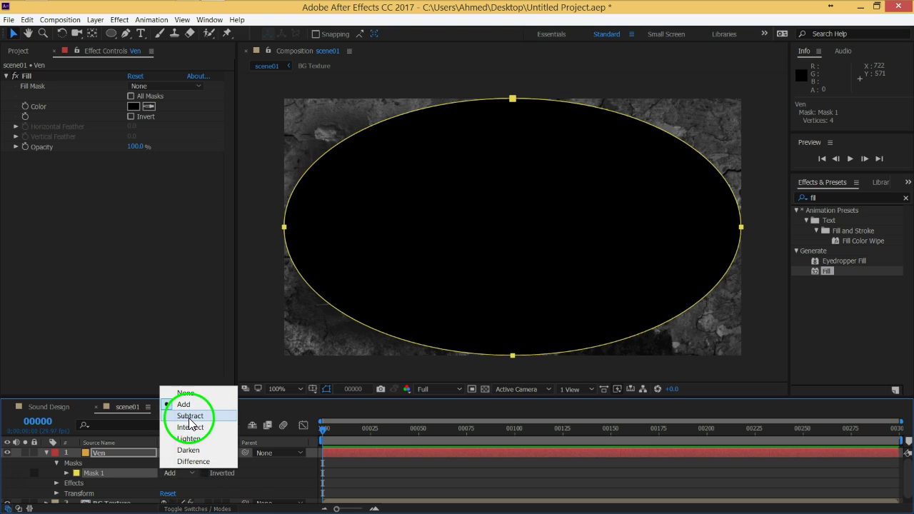
click(190, 417)
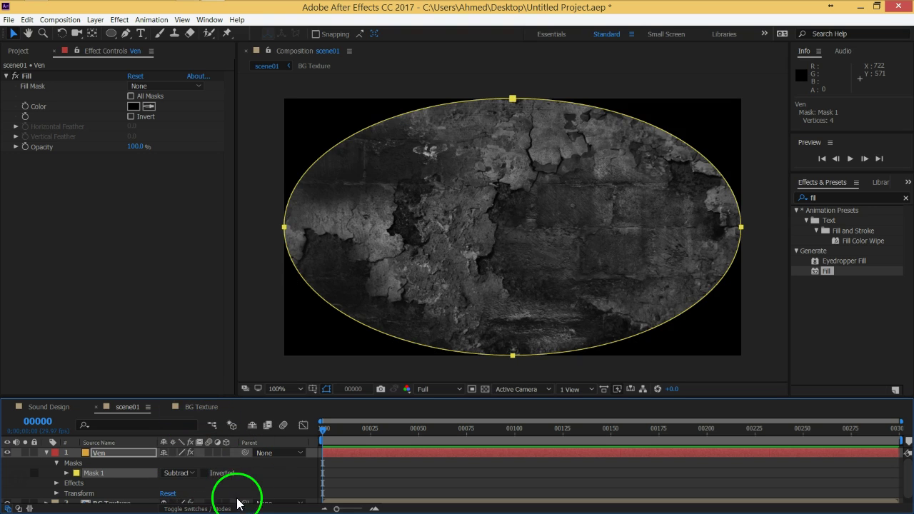
click(350, 295)
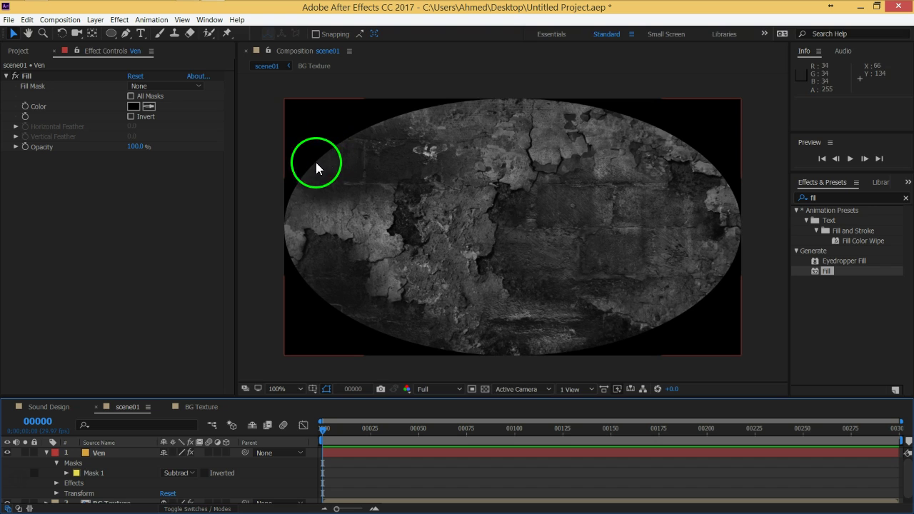
click(109, 452)
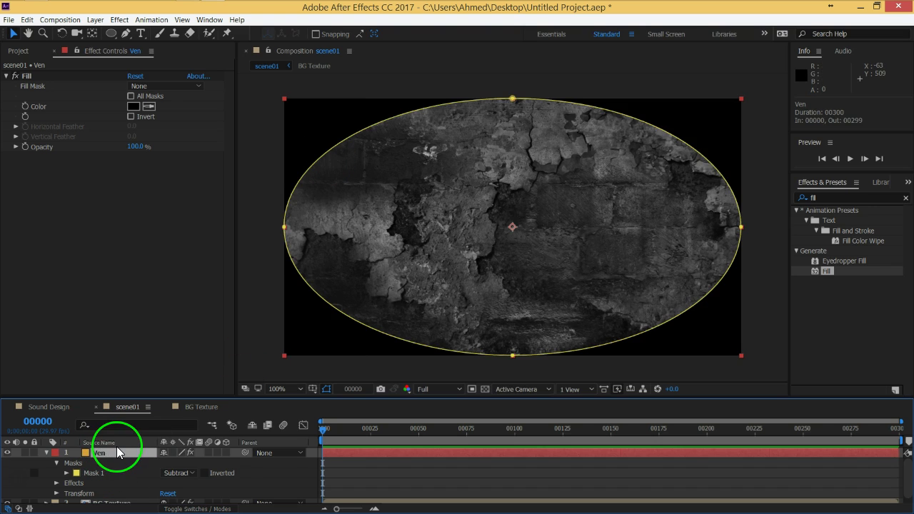
Step: Feather Ven's mask to about 348 pixels for a soft vignette
key(f)
drag(178, 474, 392, 474)
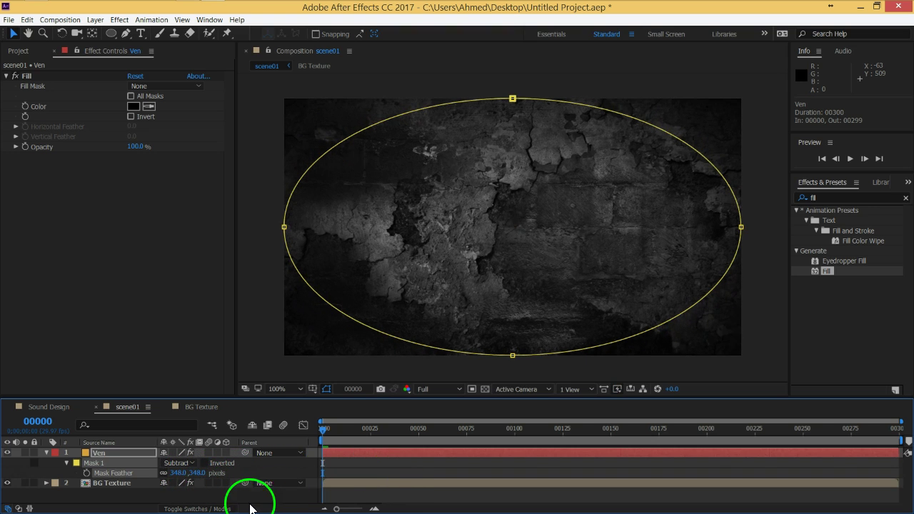
click(284, 491)
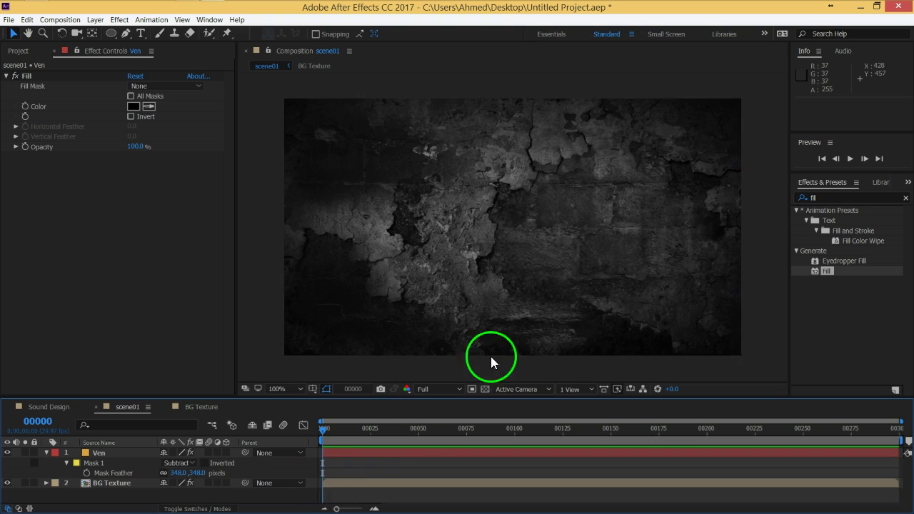
click(47, 453)
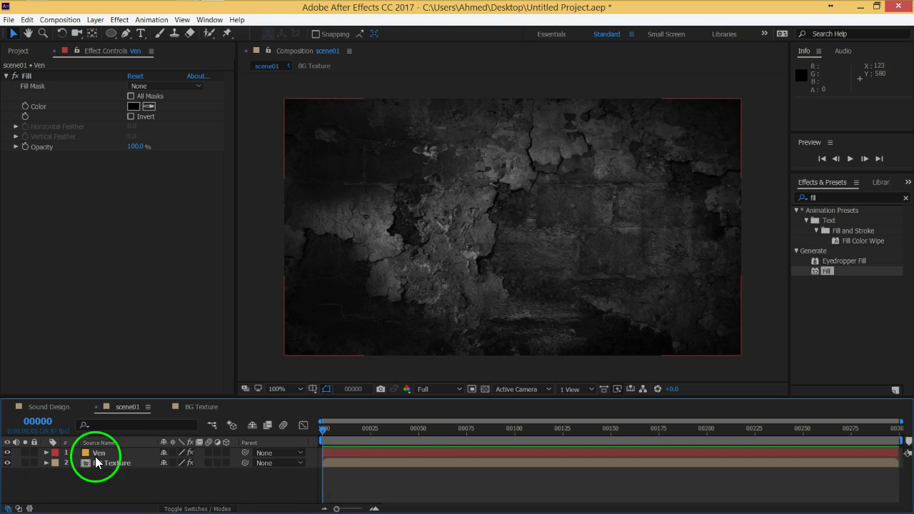
click(97, 453)
click(214, 478)
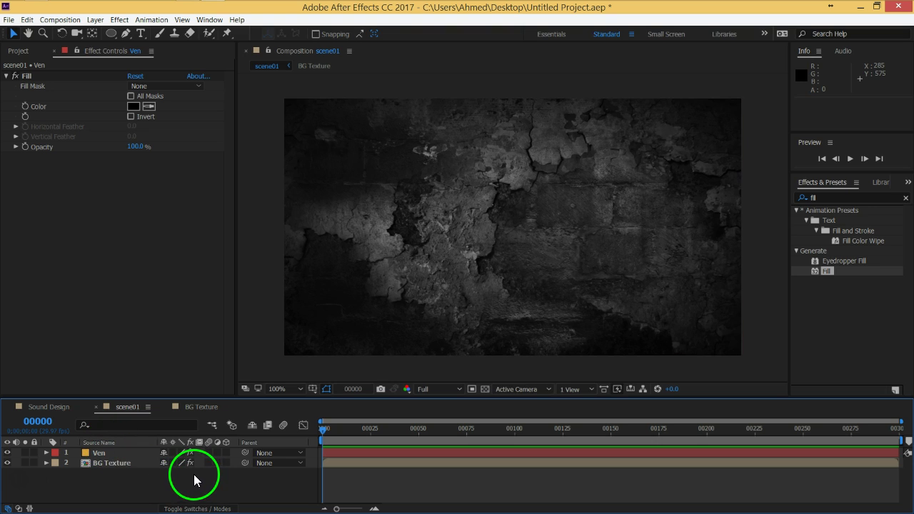
Step: Show the Modes columns and give both Ven and BG Texture orange labels
key(F4)
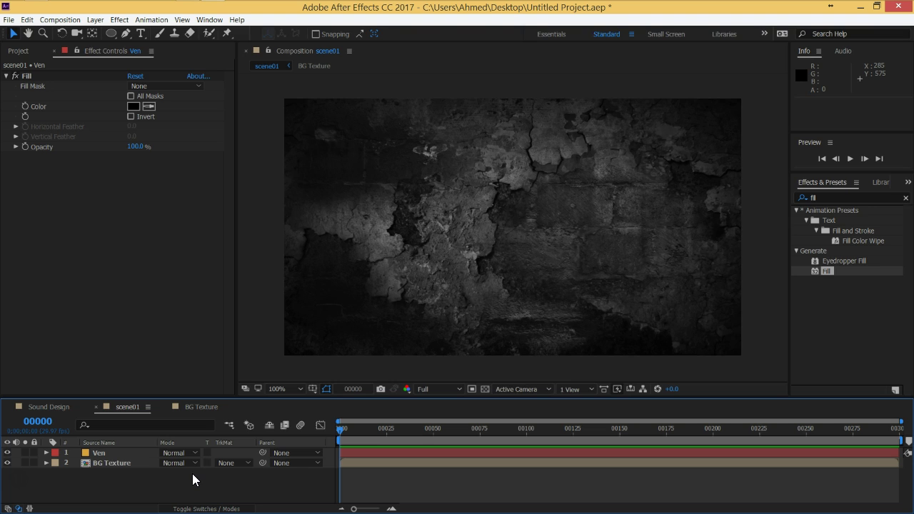
click(89, 456)
click(89, 463)
click(55, 463)
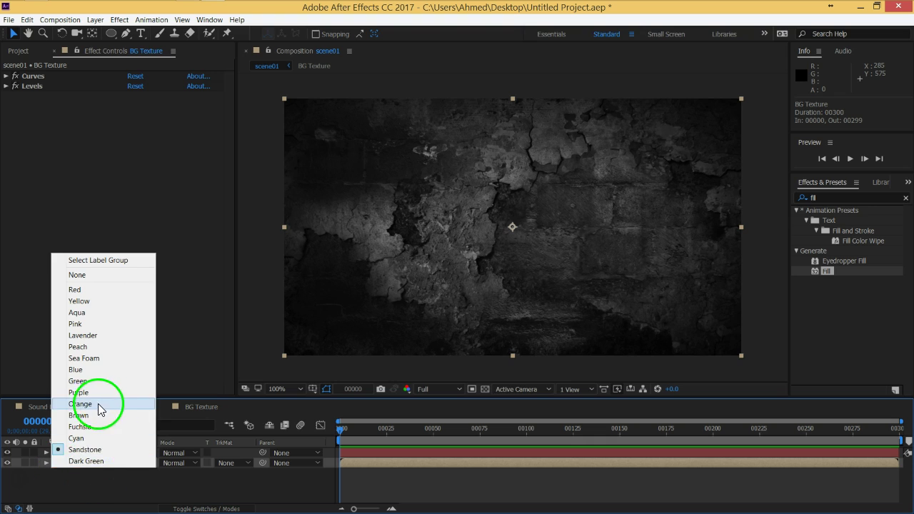
click(91, 404)
click(55, 453)
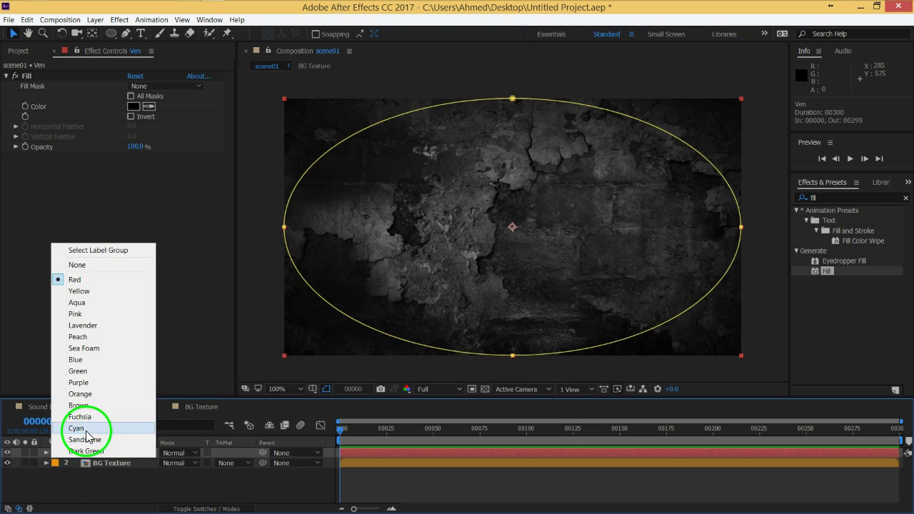
click(79, 394)
click(100, 480)
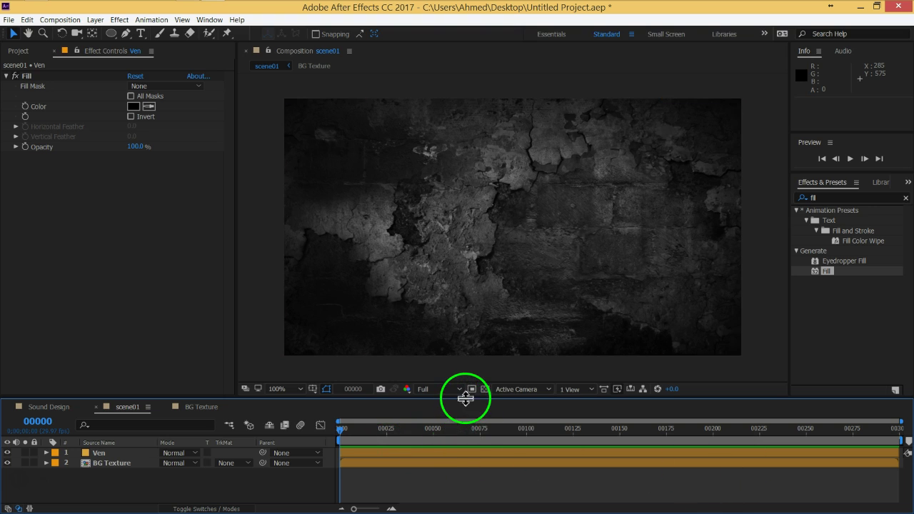
Step: Resize the divider between the viewer and timeline panels
drag(464, 398, 465, 373)
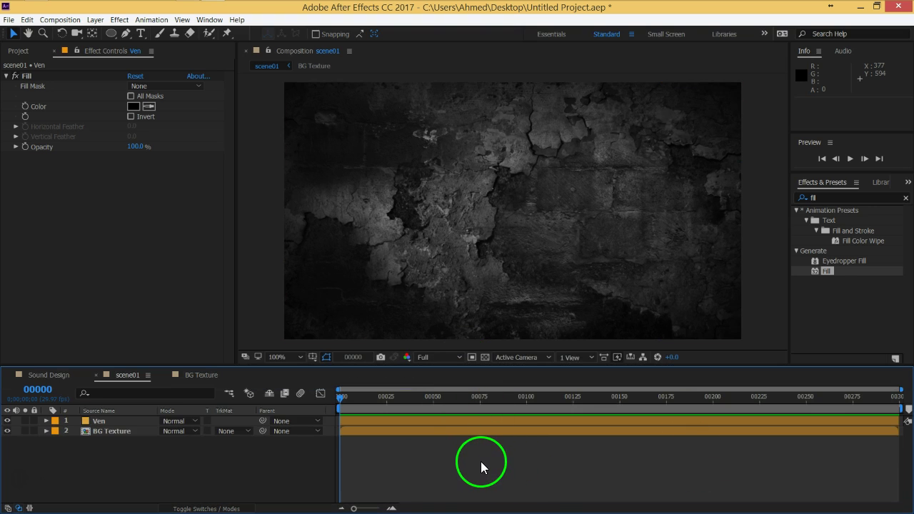
drag(324, 364, 322, 372)
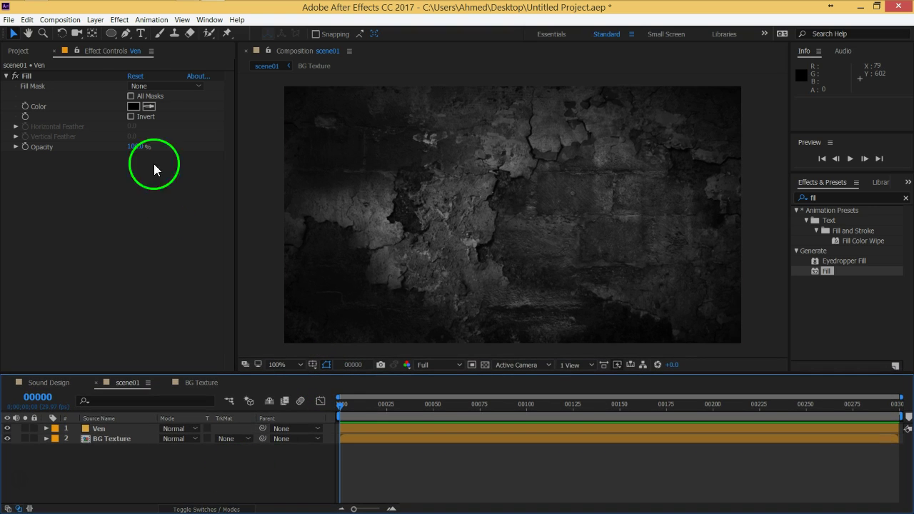
click(140, 33)
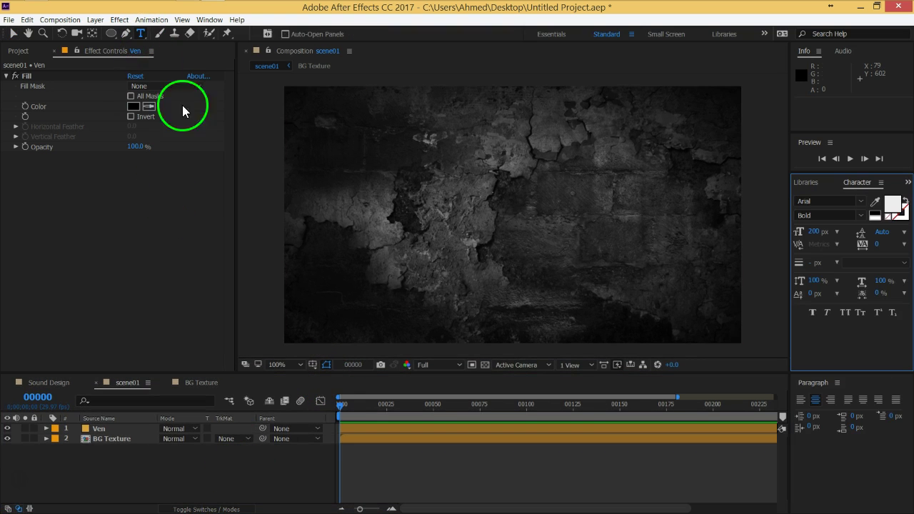
Step: Type 'EPIC VFX' as a new text layer over the wall
click(444, 207)
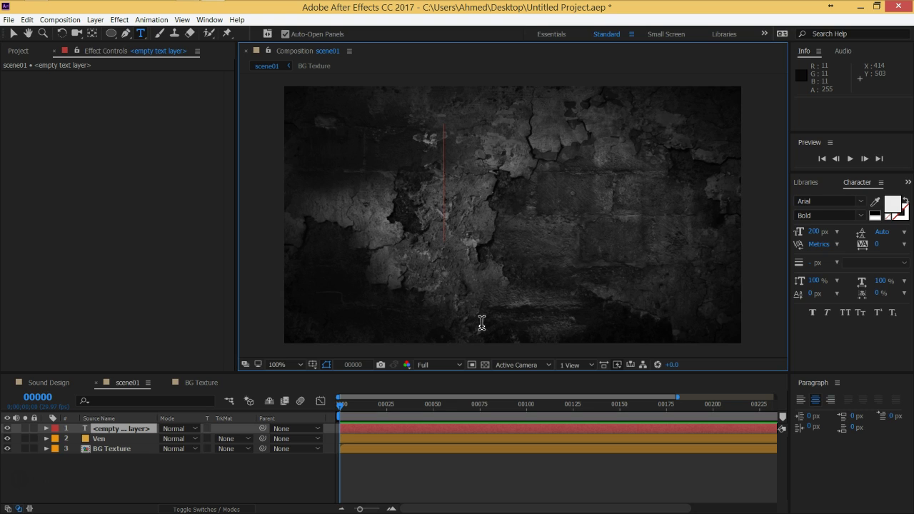
text(EP)
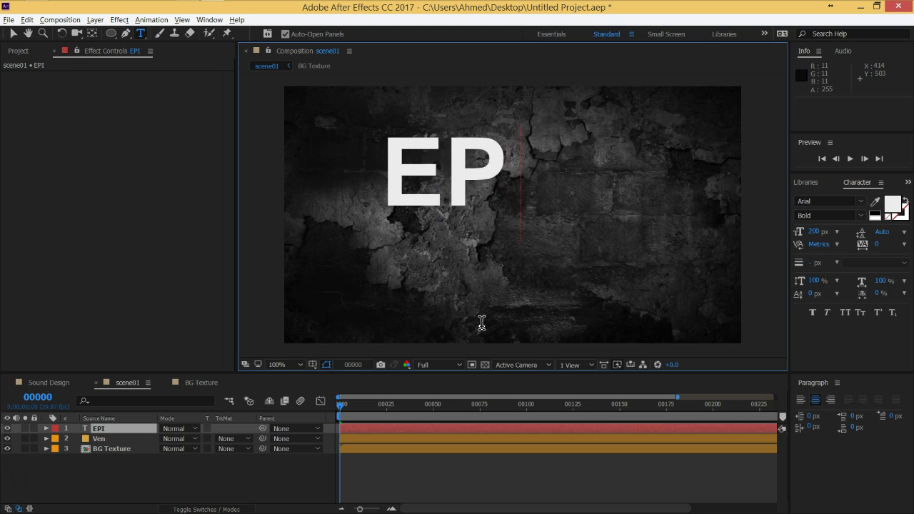
text(IC VFX)
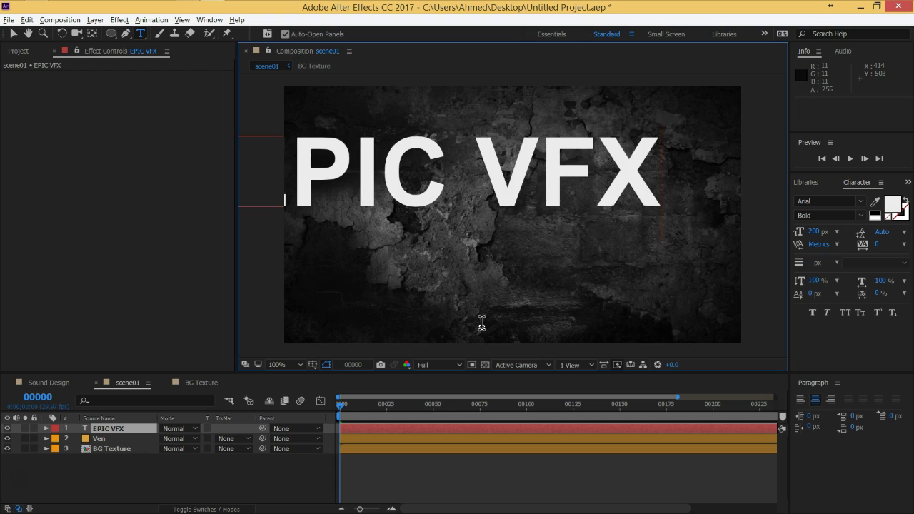
Step: Select the whole EPIC VFX line, shrink its font size to 138 px, and reselect the layer
click(417, 198)
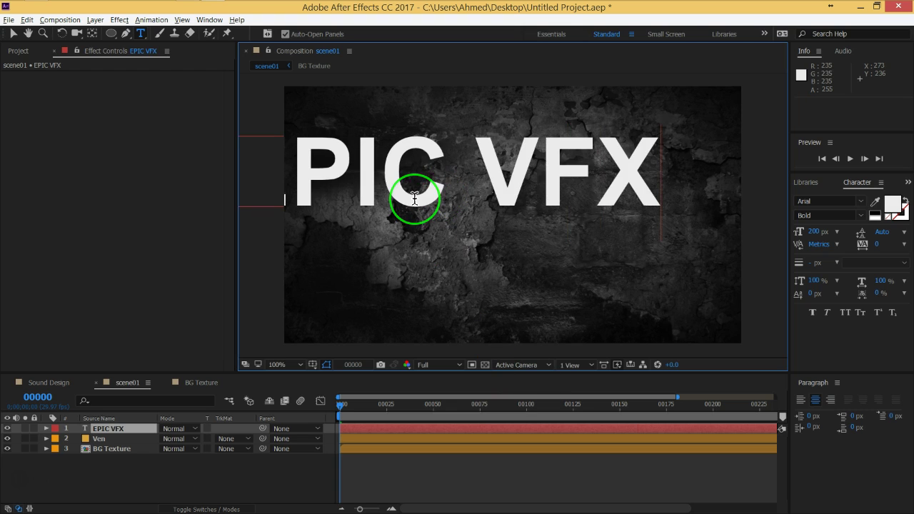
double_click(415, 198)
triple_click(465, 198)
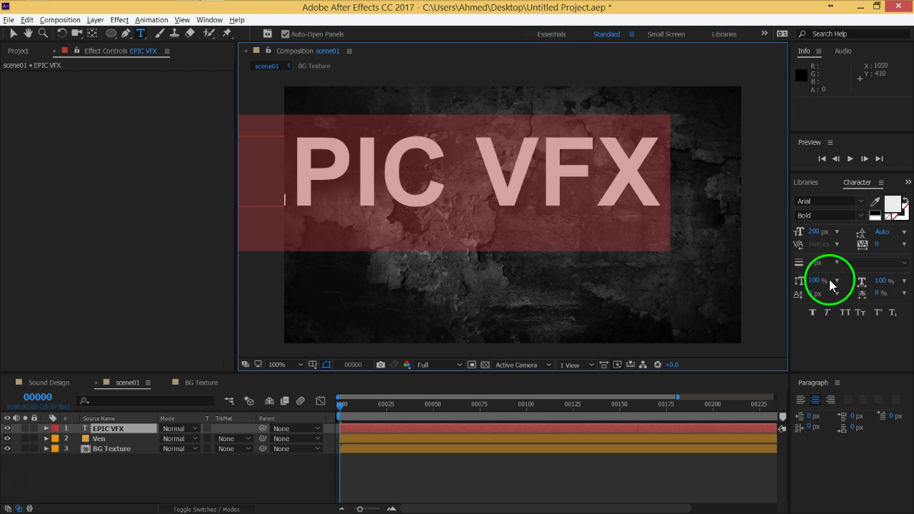
click(811, 232)
drag(811, 232, 781, 238)
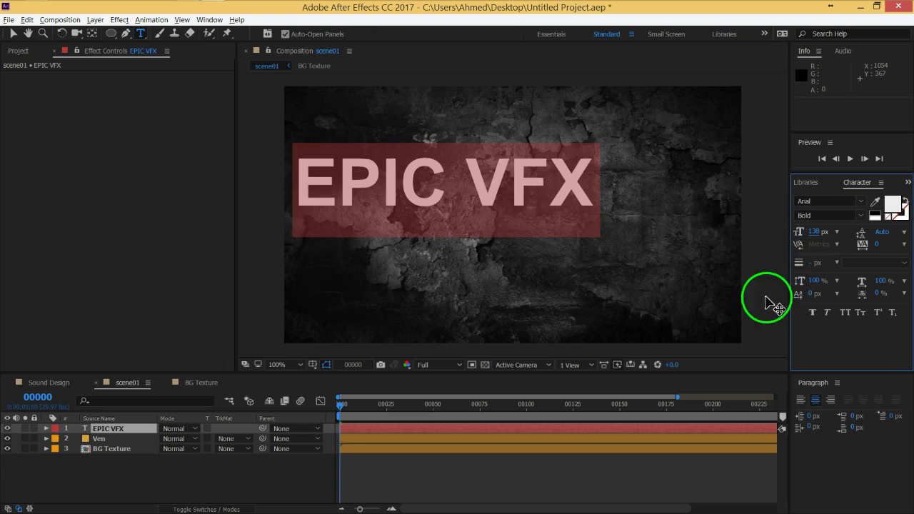
click(162, 476)
click(120, 431)
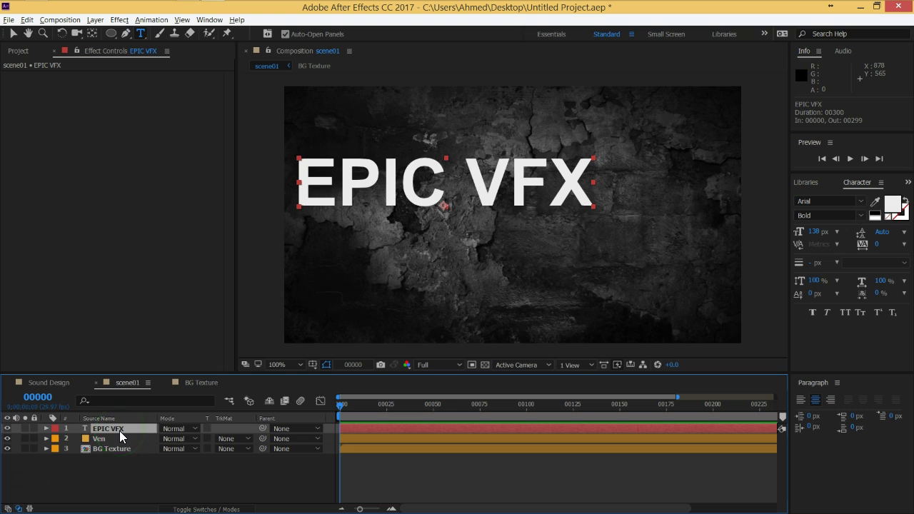
Step: Reveal the title layer's Position and reset it to the comp centre
key(p)
right_click(118, 438)
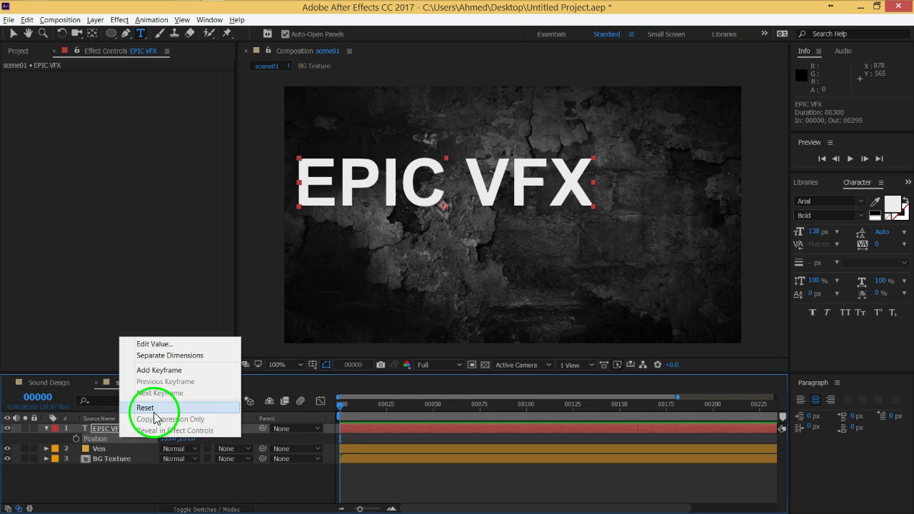
click(154, 413)
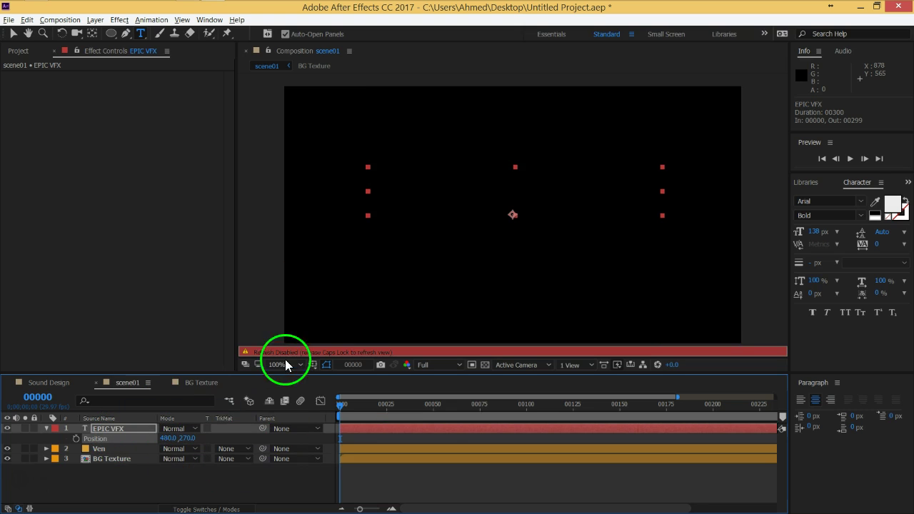
key(Caps_Lock)
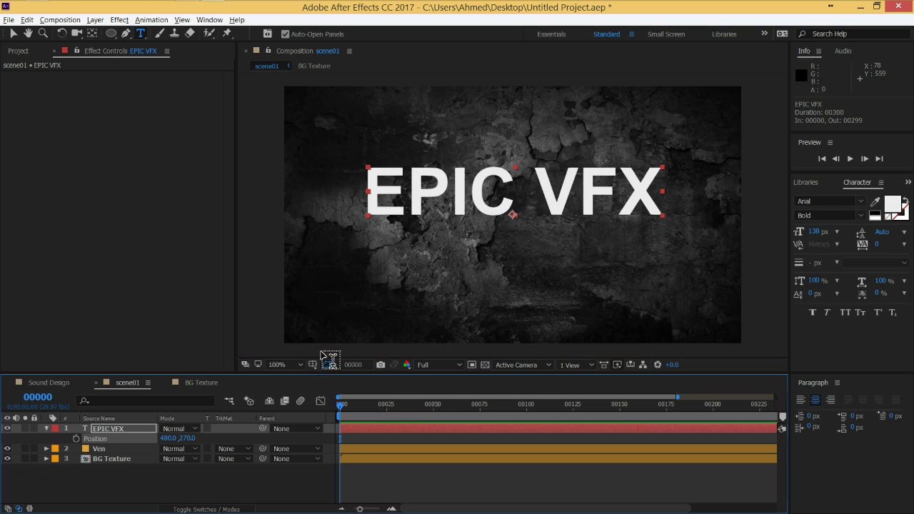
Step: Move the title's anchor point up onto the text with Pan Behind, undoing a Position reset
click(92, 32)
drag(515, 217, 518, 193)
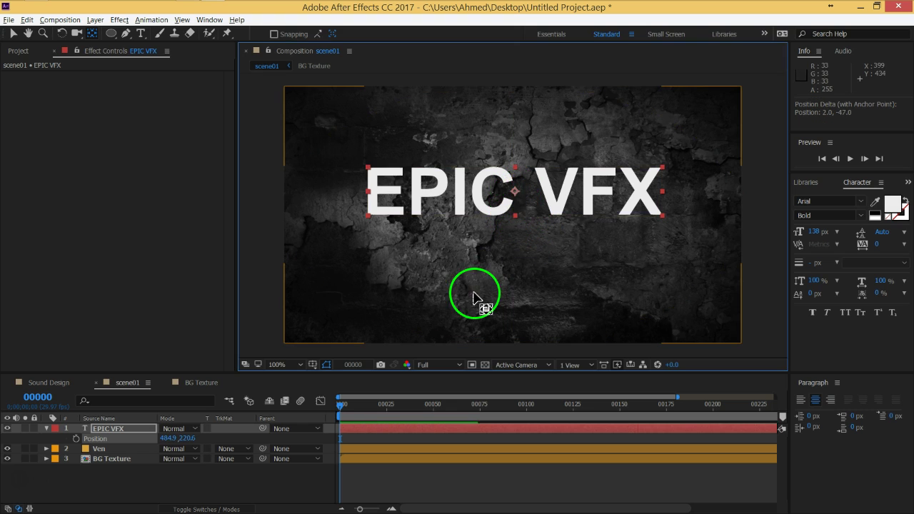
click(106, 441)
right_click(105, 441)
click(127, 403)
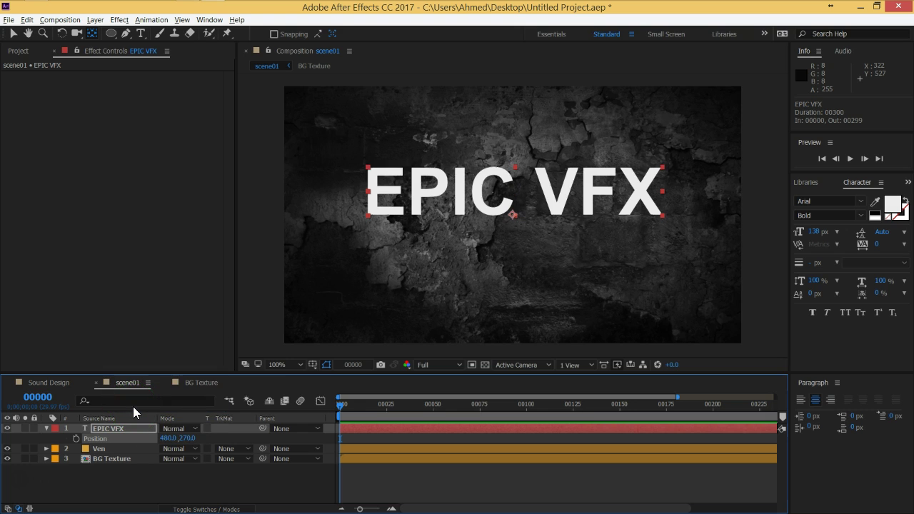
key(ctrl+z)
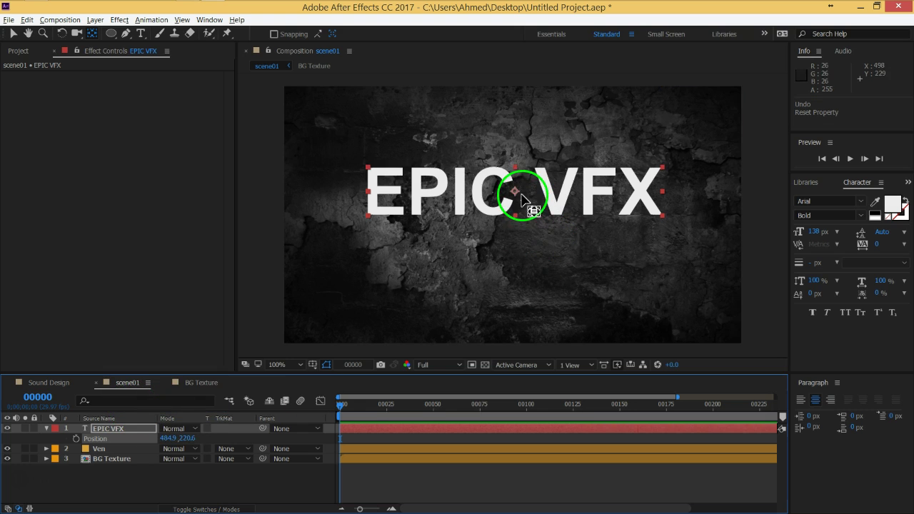
Step: Reselect the EPIC VFX layer and reset its Position to 480.0, 270.0
click(13, 34)
click(118, 474)
click(118, 431)
right_click(125, 439)
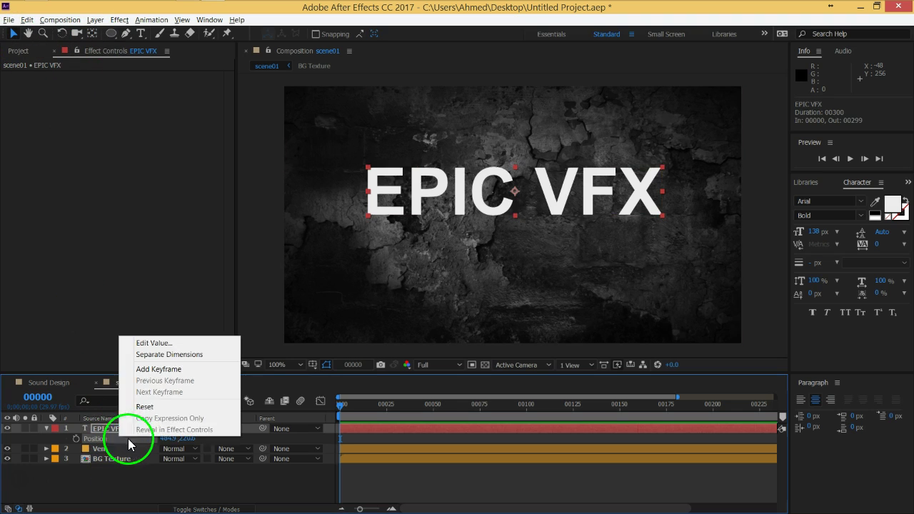
click(145, 406)
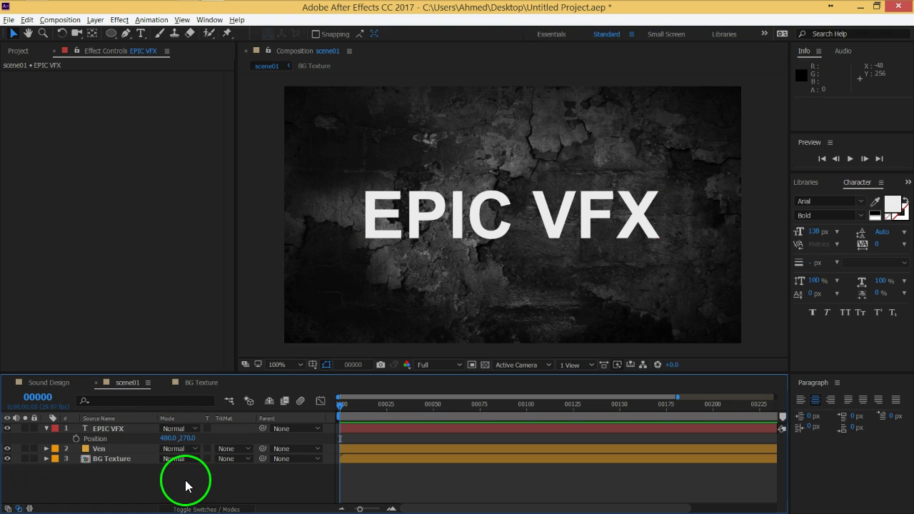
Step: Reduce the EPIC VFX title's font size from 138 to 110 px and reselect its layer
click(545, 229)
double_click(544, 229)
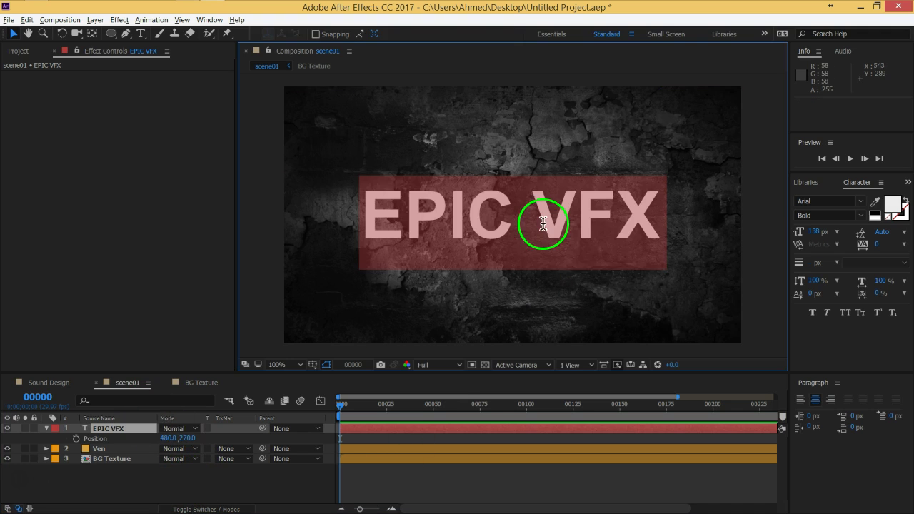
drag(813, 233, 801, 236)
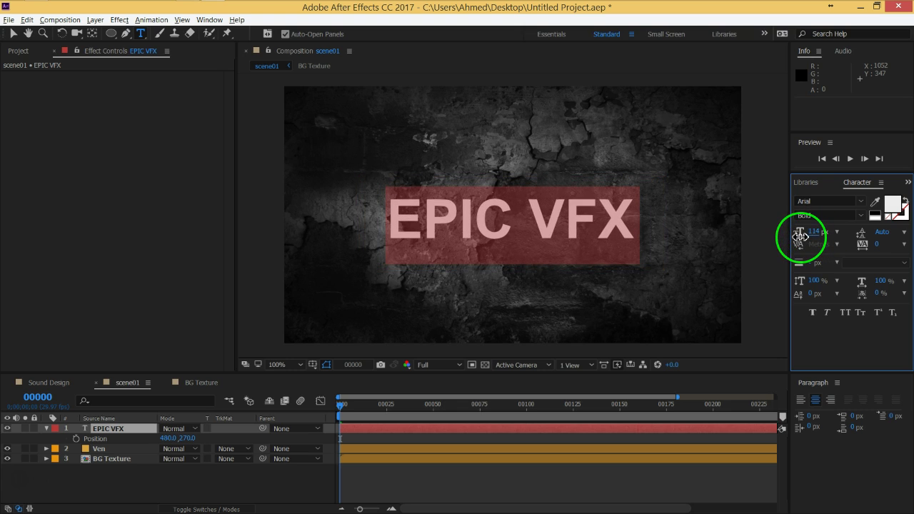
drag(802, 236, 799, 237)
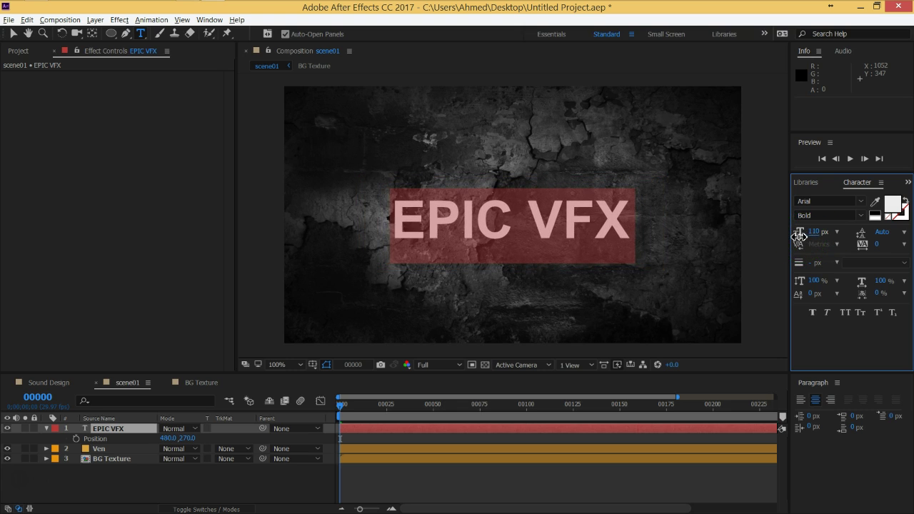
click(286, 388)
click(245, 480)
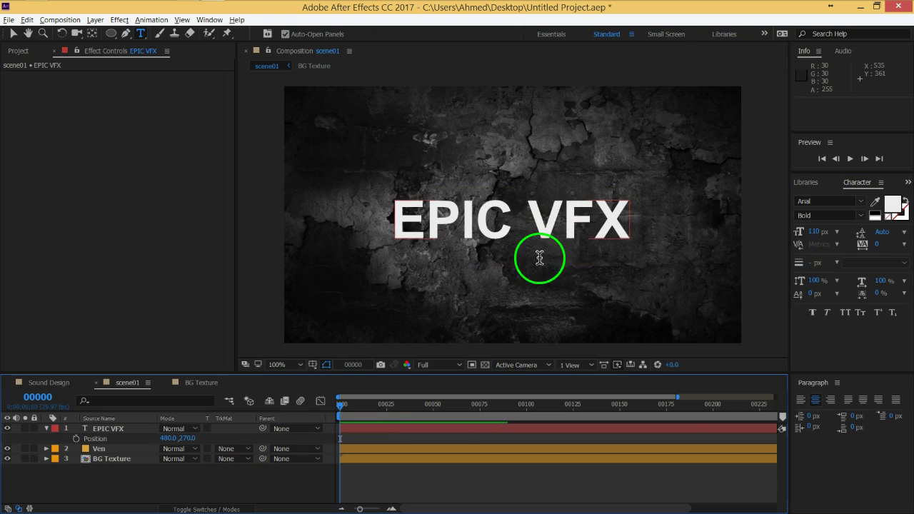
click(61, 429)
click(46, 429)
drag(87, 448, 128, 438)
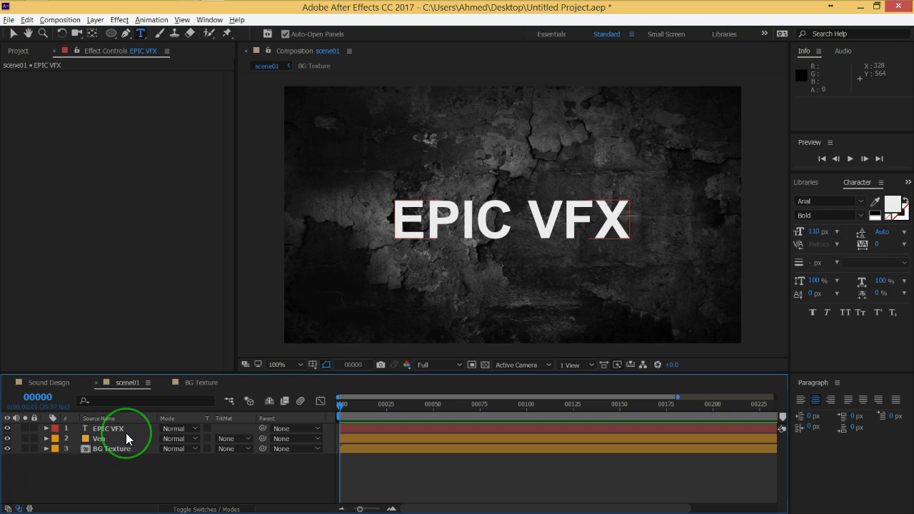
drag(118, 433, 114, 431)
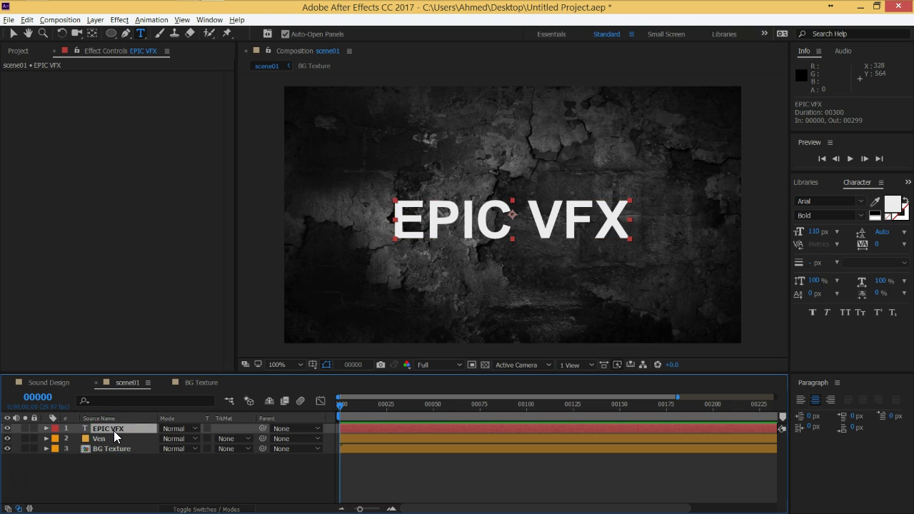
Step: Pre-compose the EPIC VFX layer into a new comp named Title-Text, moving all attributes
key(ctrl+shift+c)
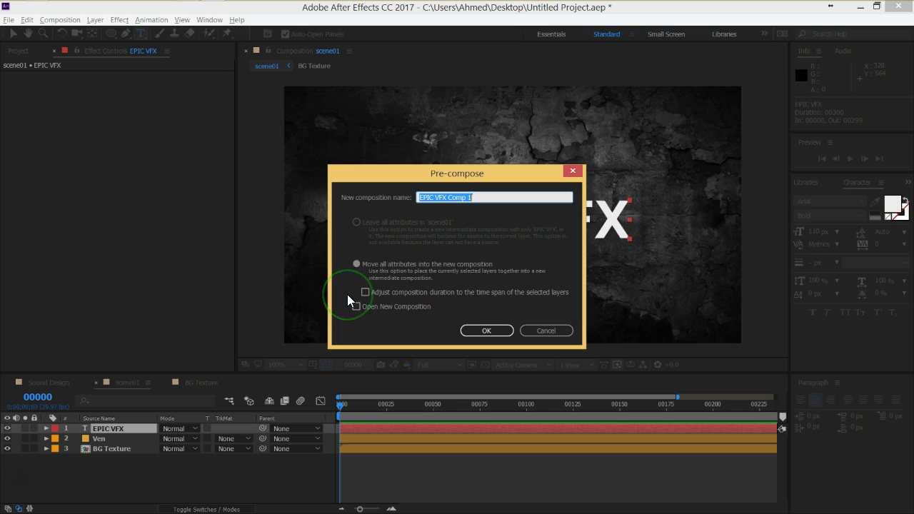
text(Title-Text)
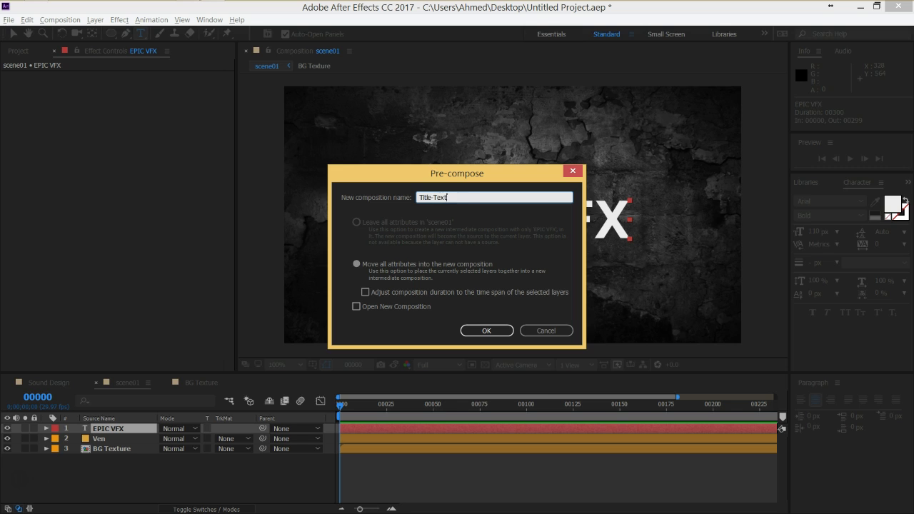
click(483, 331)
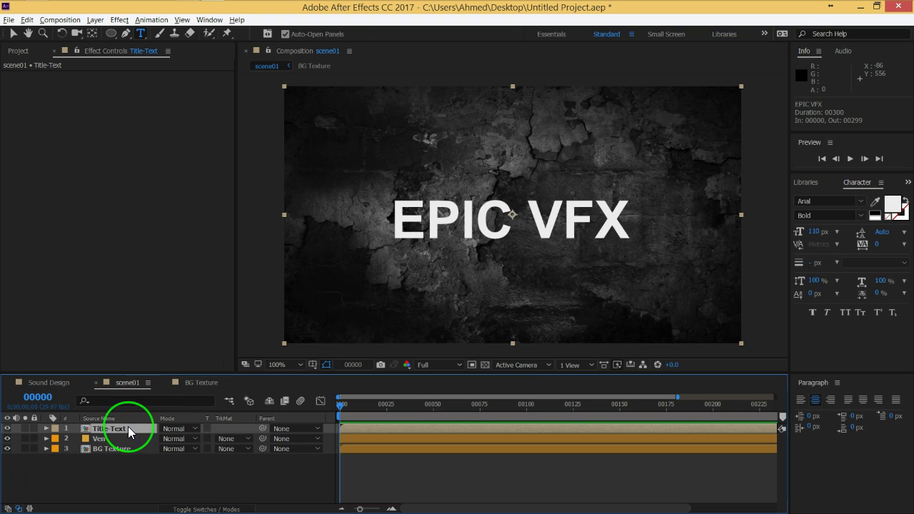
Step: Inside Title-Text, remove the title's fill and set its stroke colour to orange D94914
double_click(128, 429)
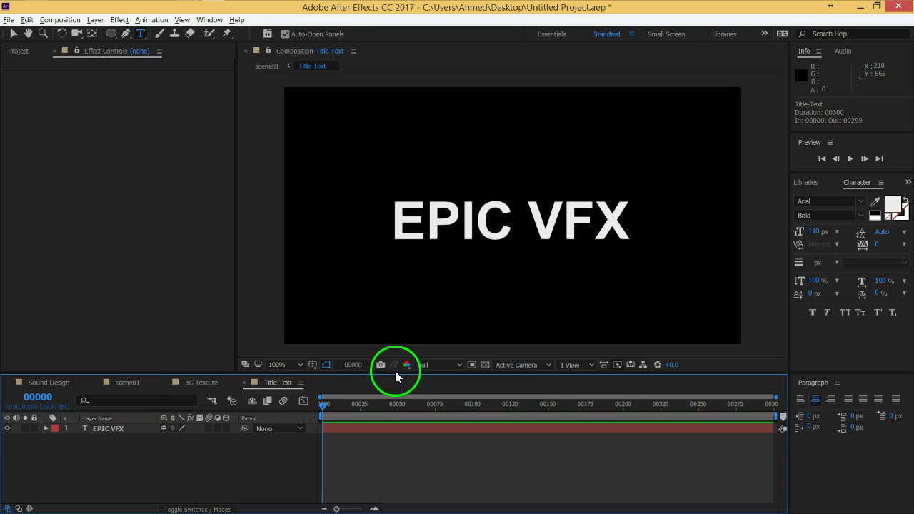
drag(397, 373, 397, 391)
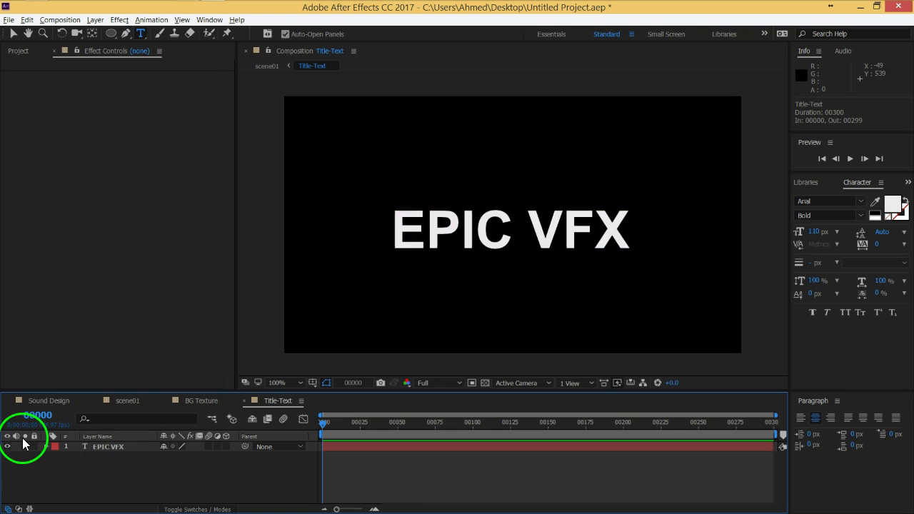
click(116, 448)
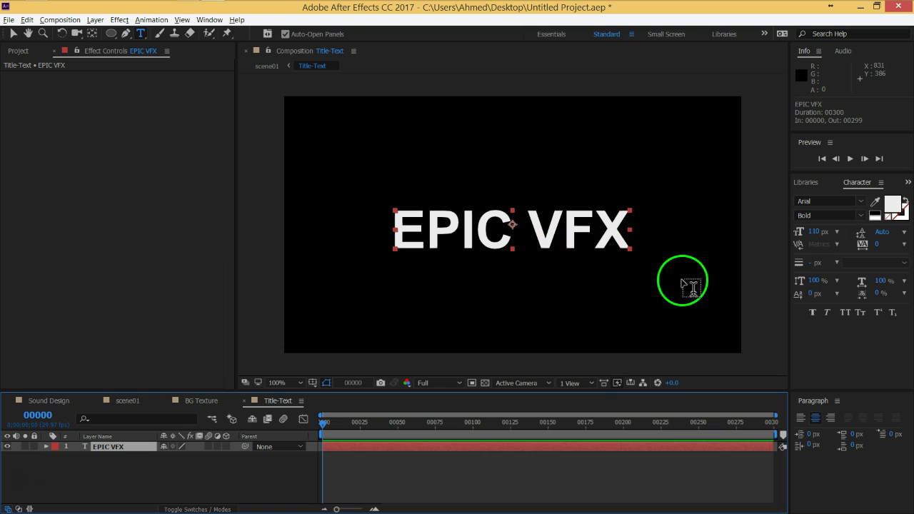
click(888, 221)
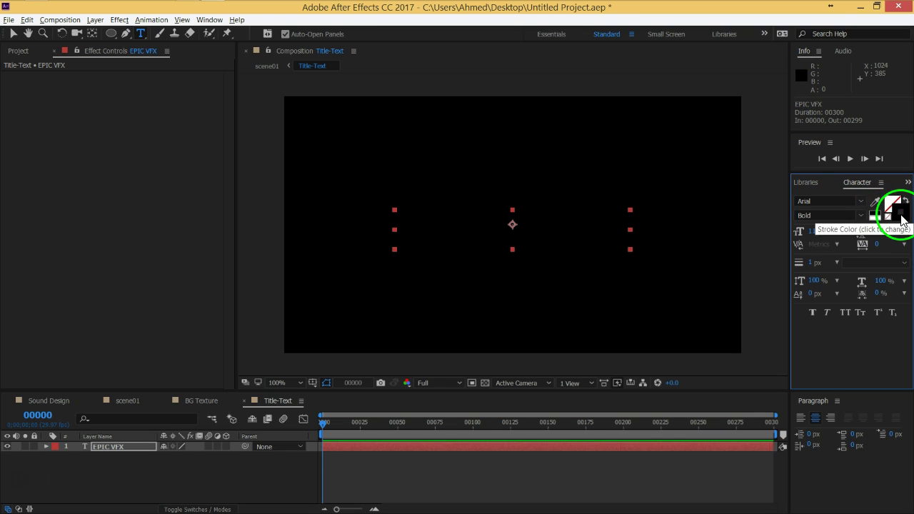
click(902, 221)
click(482, 338)
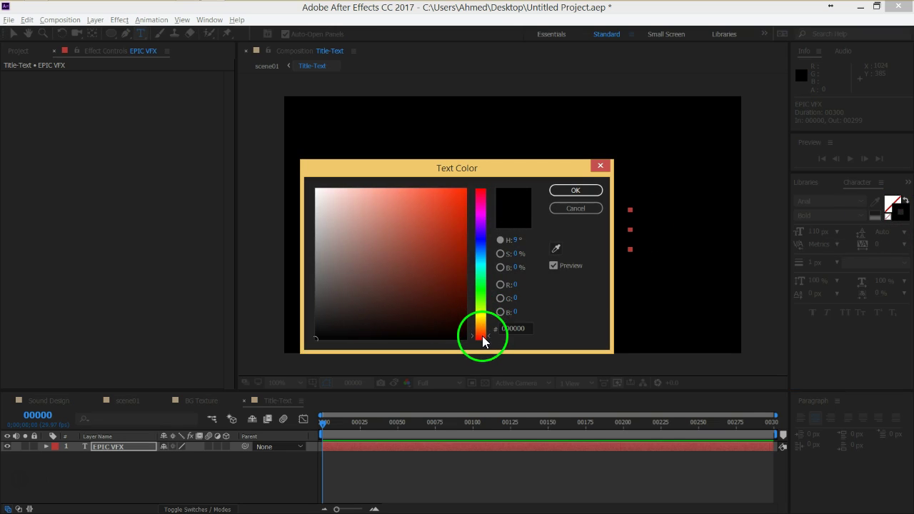
drag(482, 338, 481, 337)
click(452, 208)
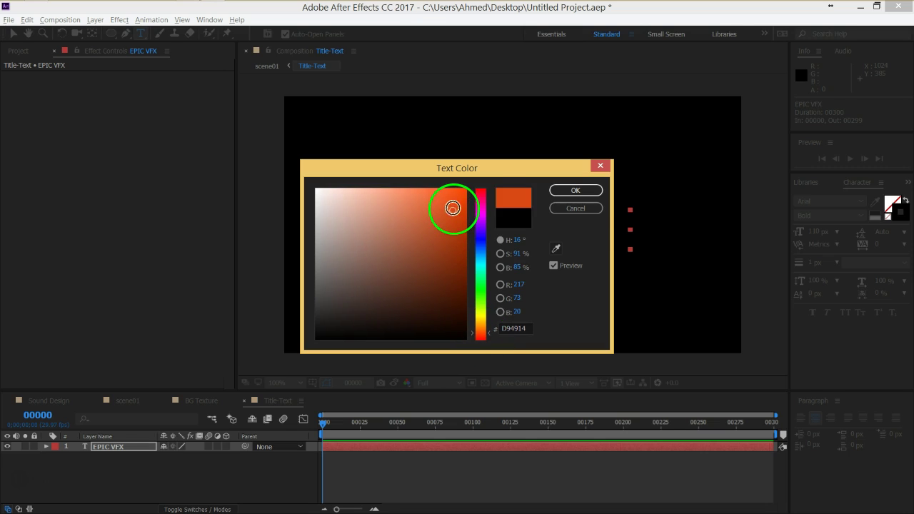
click(575, 190)
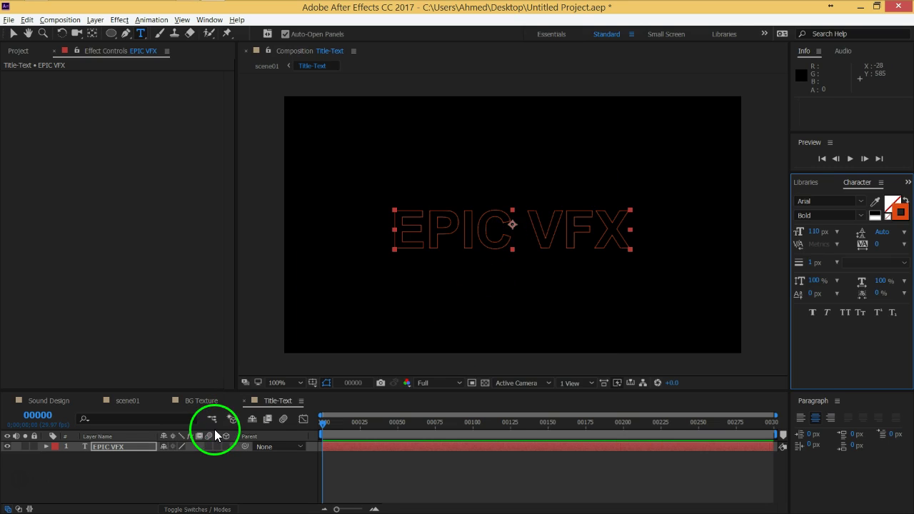
Step: Thicken the EPIC VFX outline stroke width to 4 px
click(221, 463)
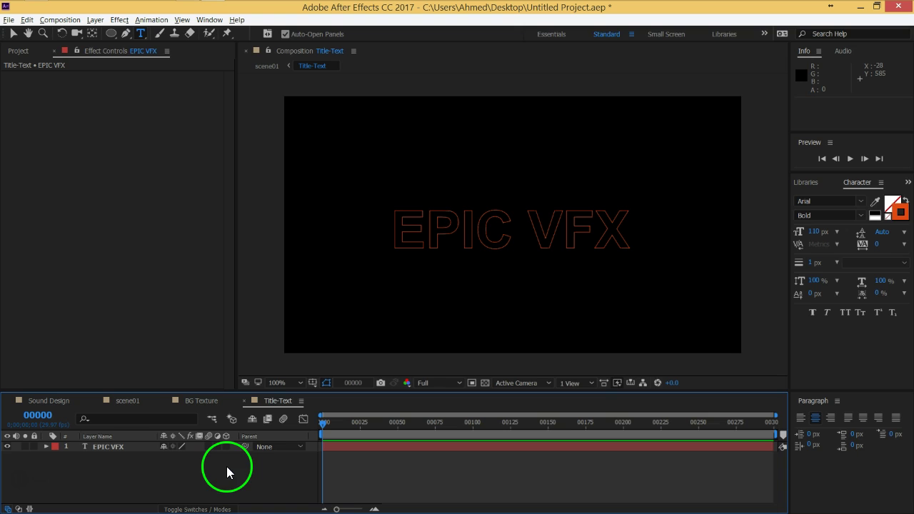
click(130, 449)
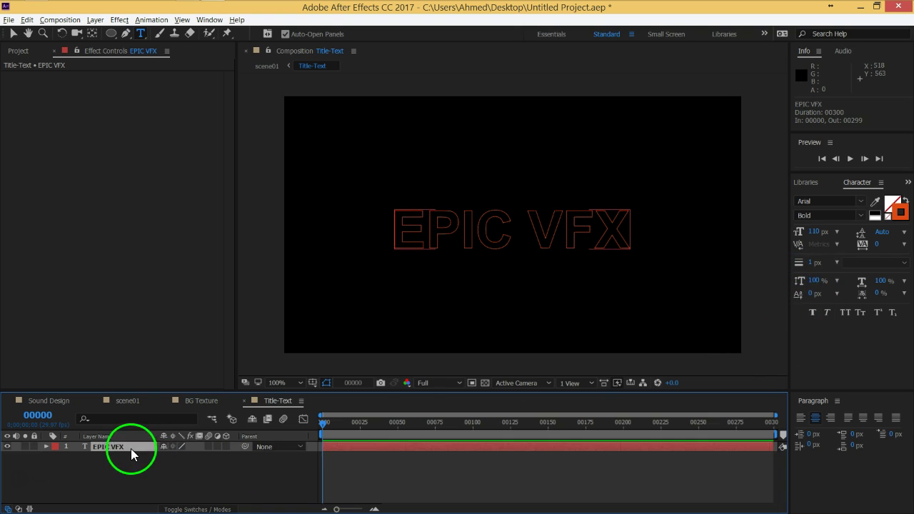
click(814, 262)
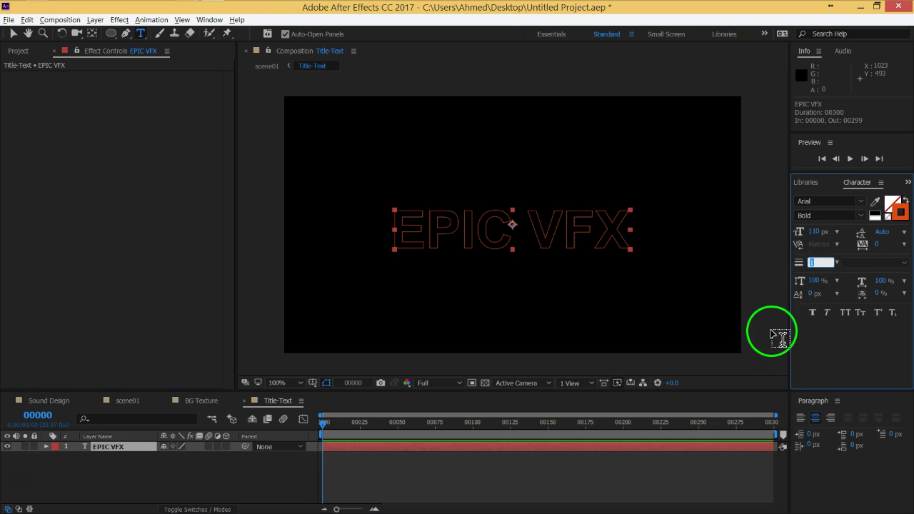
text(3)
key(Return)
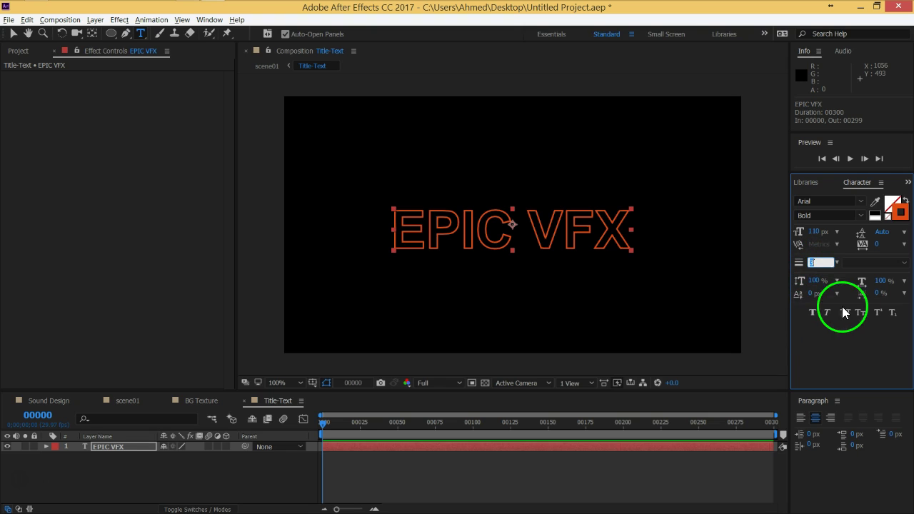
text(4)
key(Return)
click(277, 473)
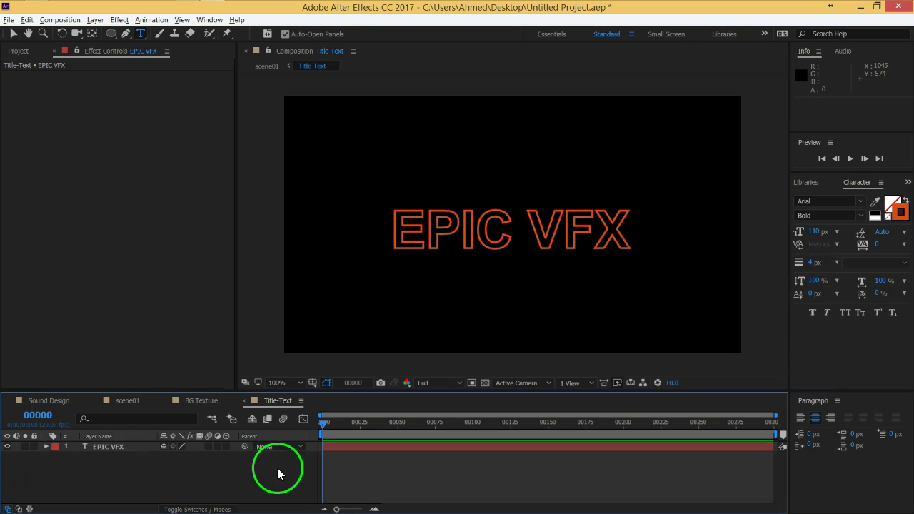
click(525, 264)
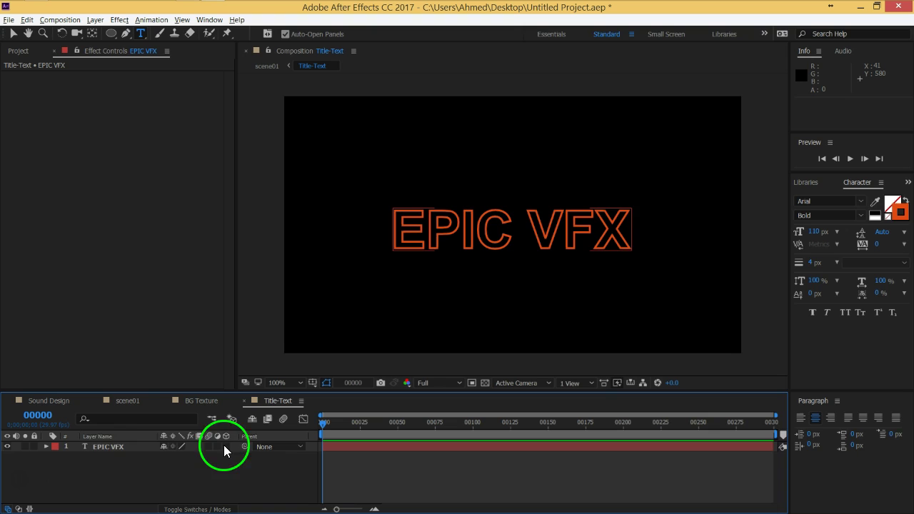
Step: Close the Character and Libraries panels to reveal Effects & Presets
click(117, 447)
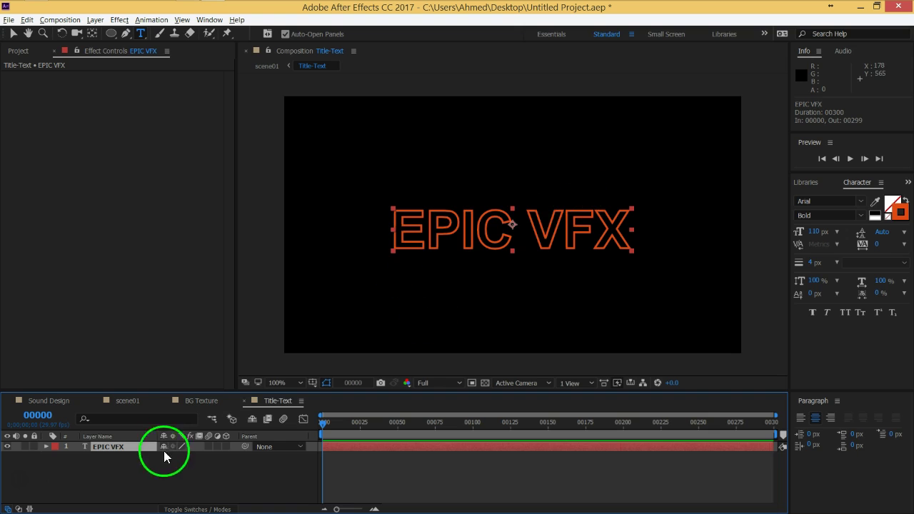
click(152, 476)
click(114, 447)
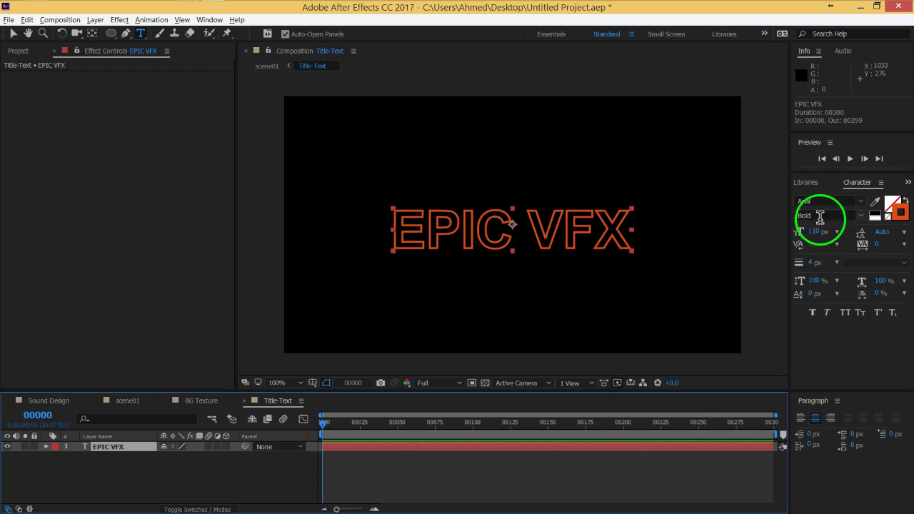
click(879, 184)
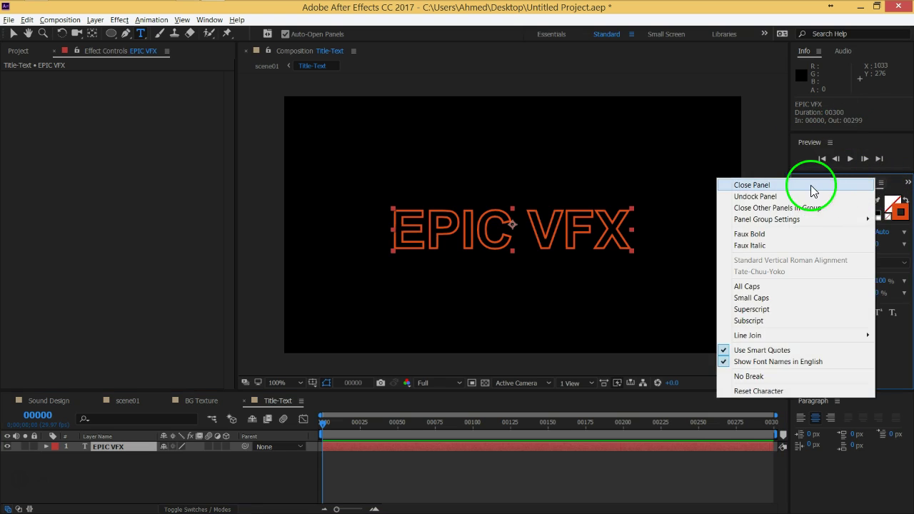
click(810, 185)
click(881, 183)
click(855, 186)
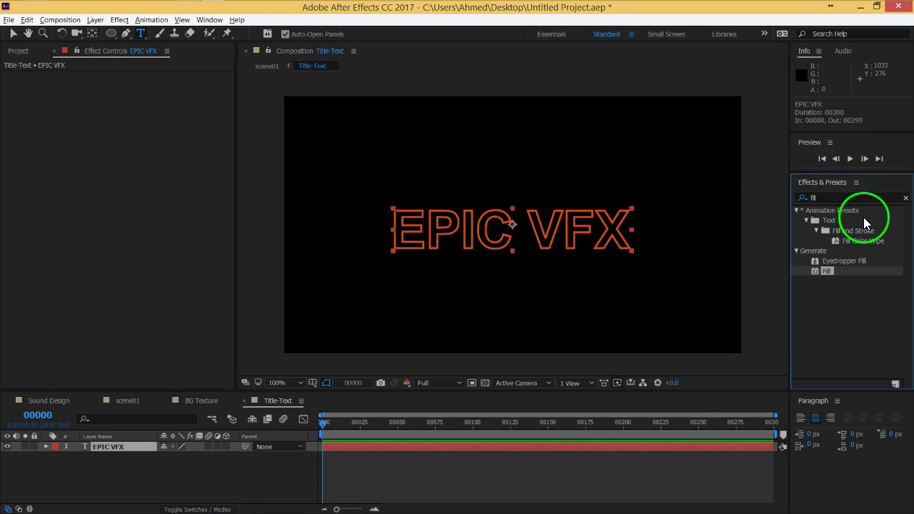
Step: Search the effects for 'block' and pick Block Dissolve
click(839, 197)
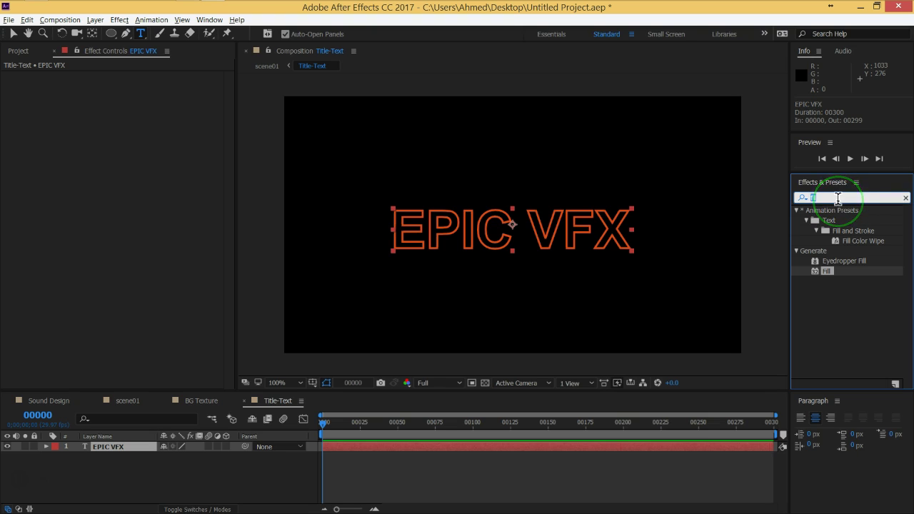
text(block)
click(847, 332)
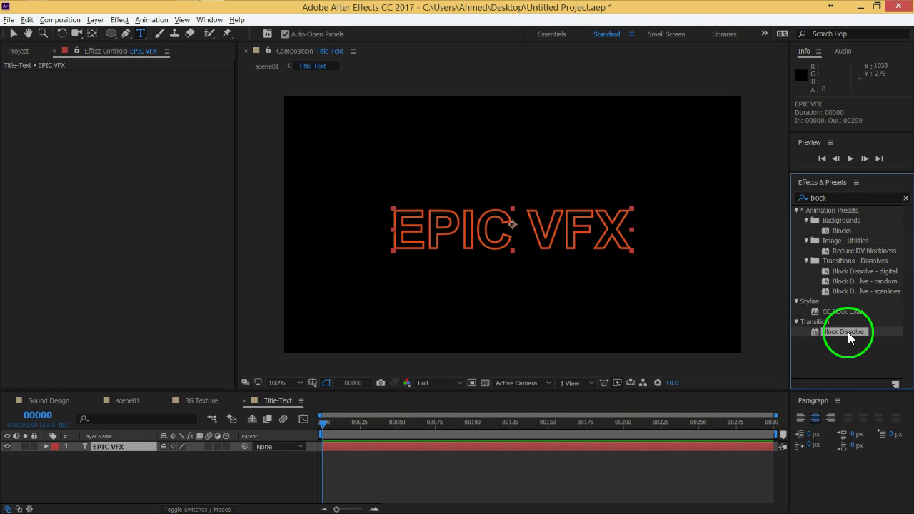
Step: Apply Block Dissolve to EPIC VFX with 54% completion, block width 45 and height 12
double_click(848, 332)
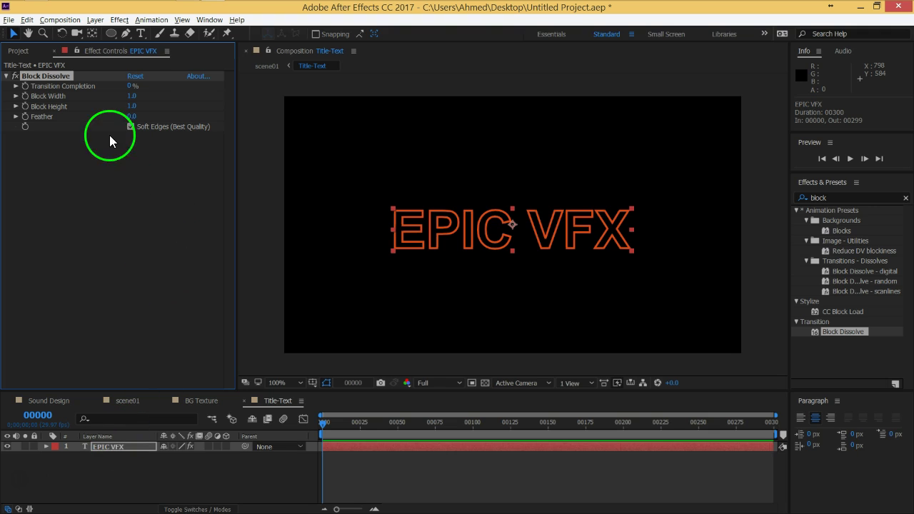
click(70, 90)
mouse_move(128, 89)
mouse_down()
mouse_move(180, 92)
mouse_move(127, 105)
mouse_move(163, 107)
mouse_move(140, 107)
mouse_move(164, 91)
mouse_up()
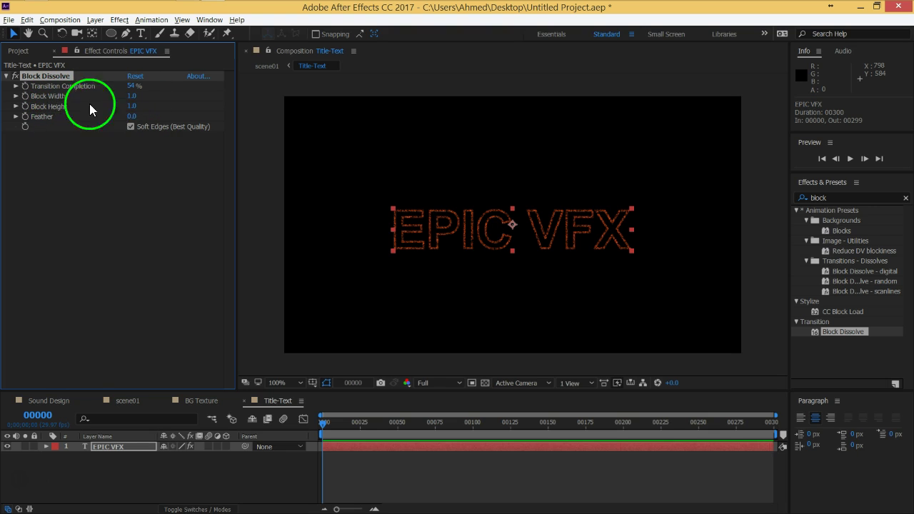
drag(135, 98, 171, 96)
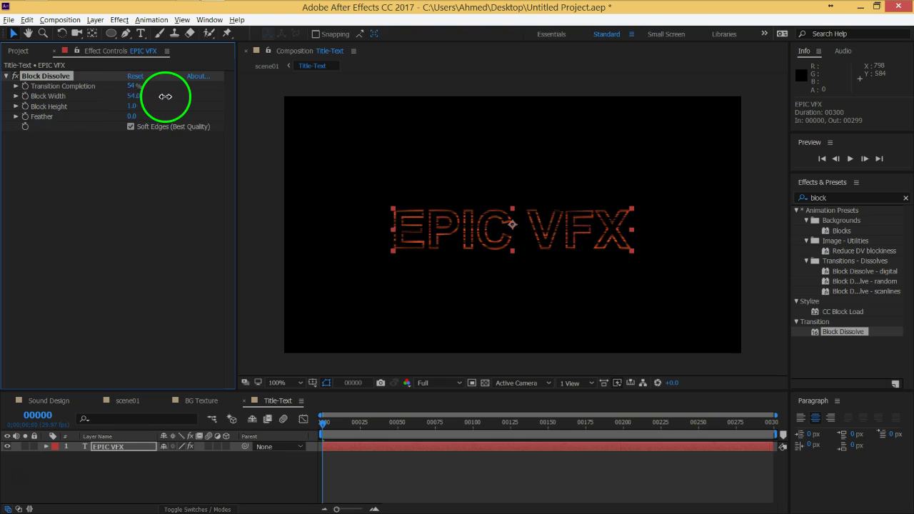
drag(172, 96, 185, 97)
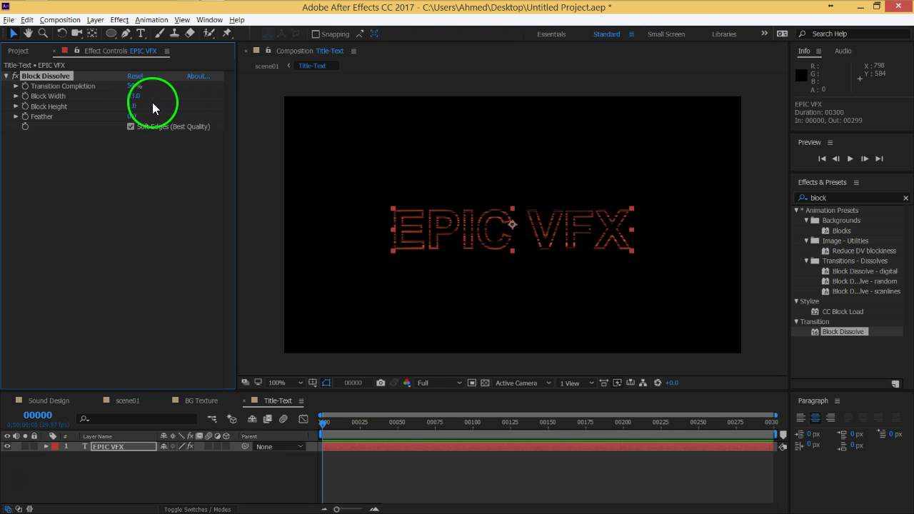
mouse_move(133, 106)
mouse_down()
mouse_move(149, 107)
mouse_move(118, 96)
mouse_up()
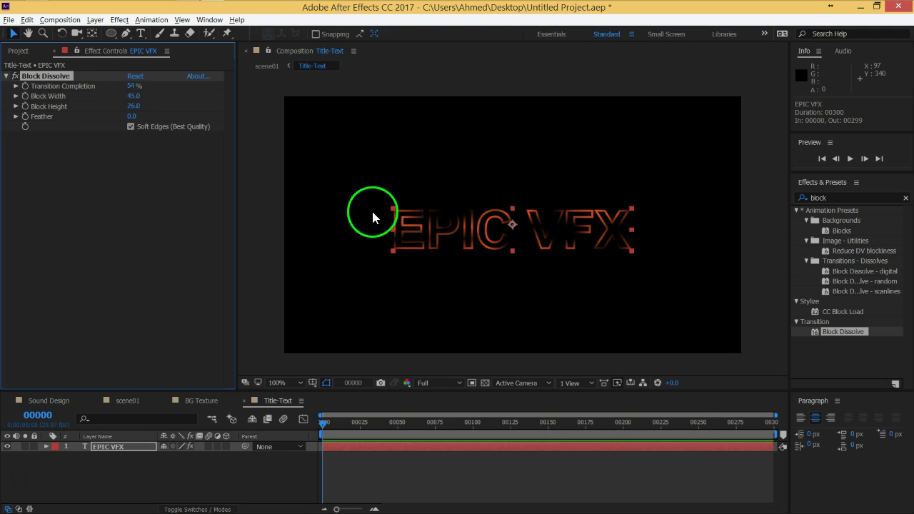
mouse_move(133, 105)
mouse_down()
mouse_move(155, 107)
mouse_move(120, 115)
mouse_up()
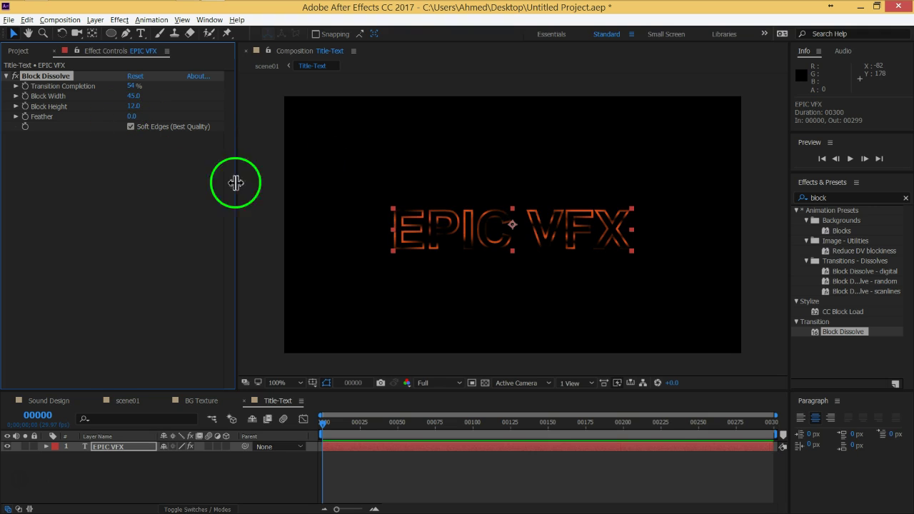
Step: Lower Block Dissolve's Transition Completion to 30% and inspect the outline in the viewer
click(143, 209)
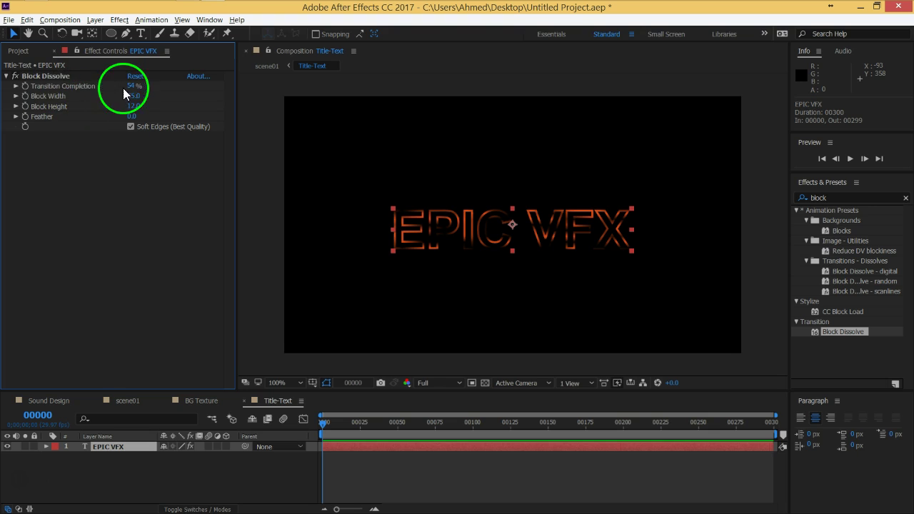
mouse_move(129, 86)
mouse_down()
mouse_move(156, 91)
mouse_move(116, 100)
mouse_up()
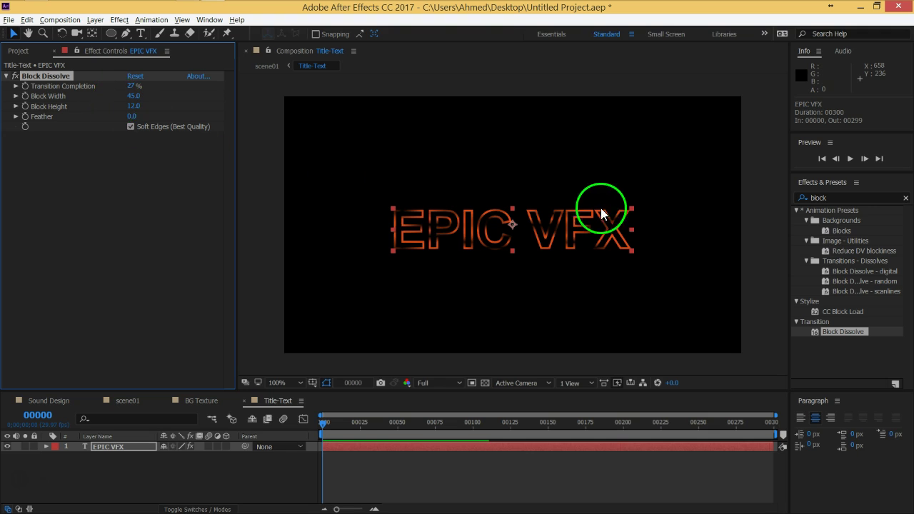
drag(135, 84, 137, 85)
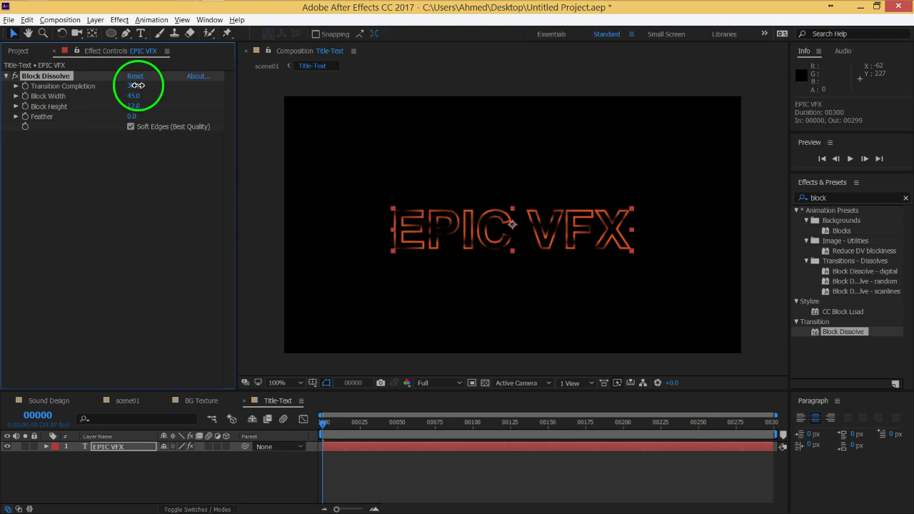
click(183, 487)
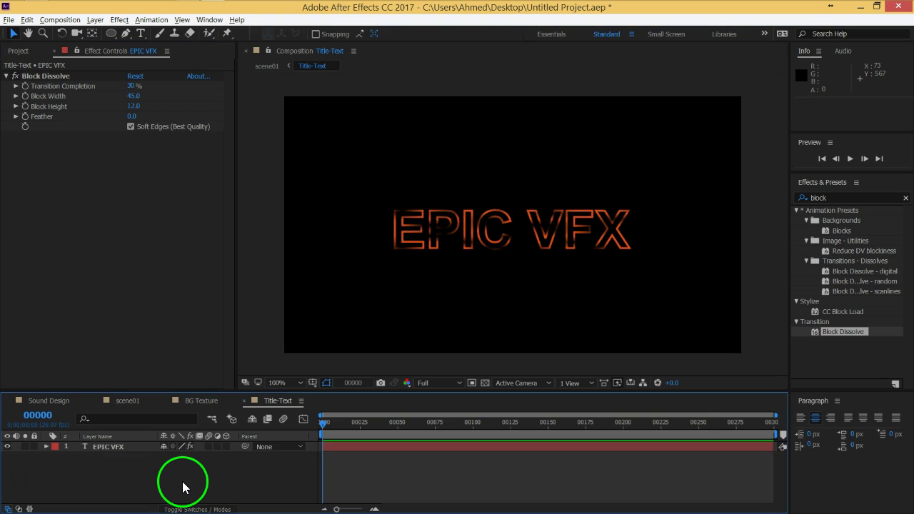
click(543, 233)
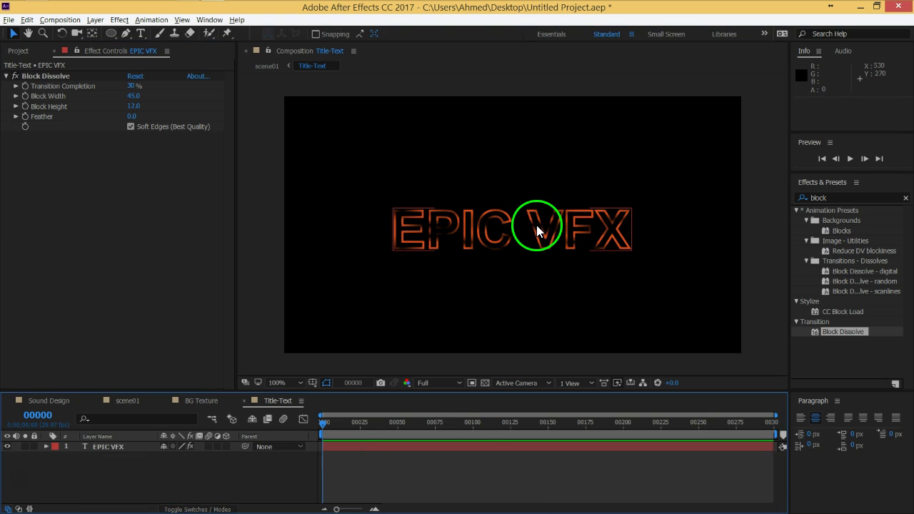
click(497, 246)
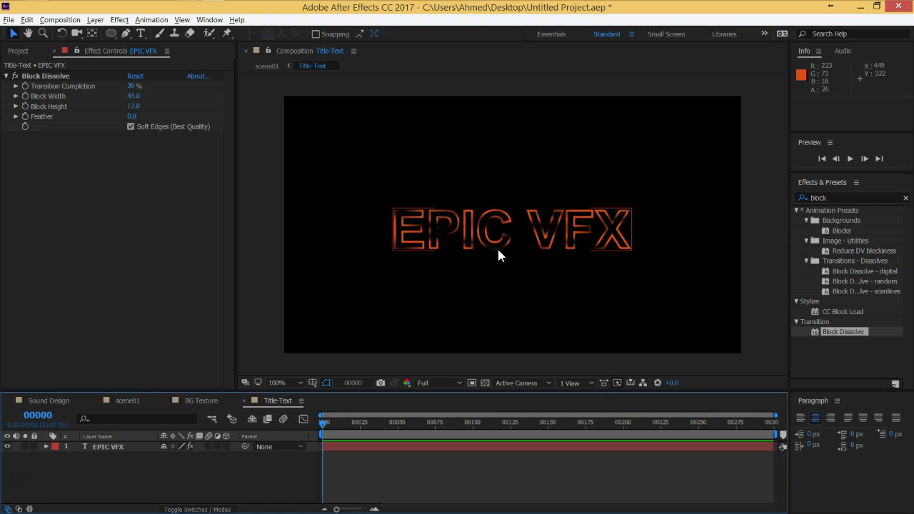
click(62, 442)
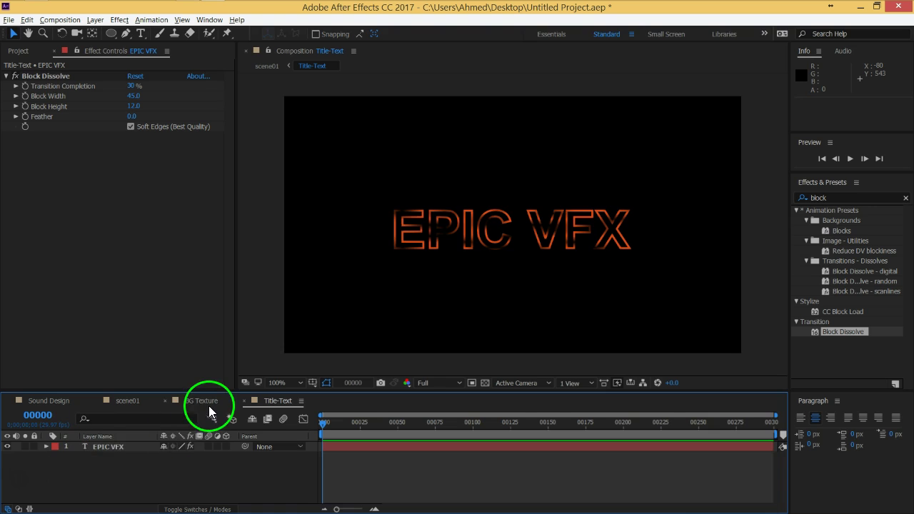
Step: Close the BG Texture and Sound Design timelines, enlarge the timeline, and return to scene01
click(209, 404)
click(165, 400)
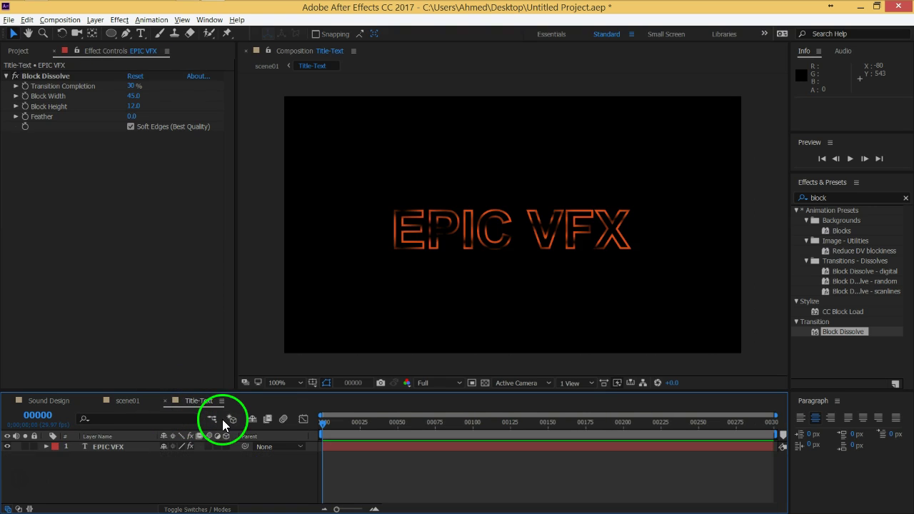
click(42, 403)
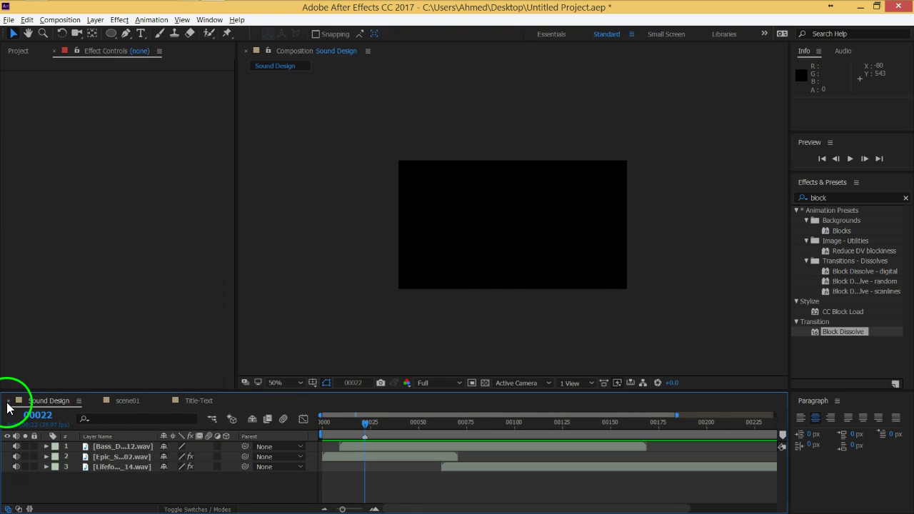
click(9, 401)
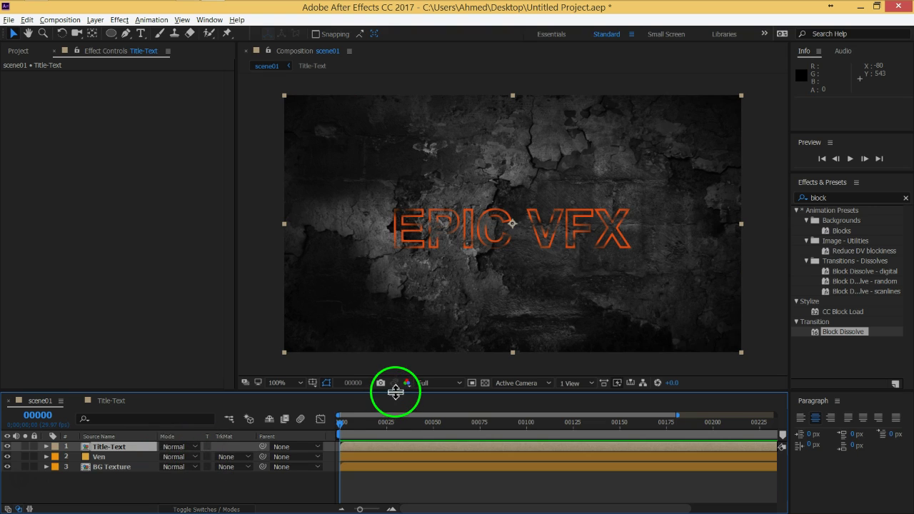
drag(396, 391, 404, 355)
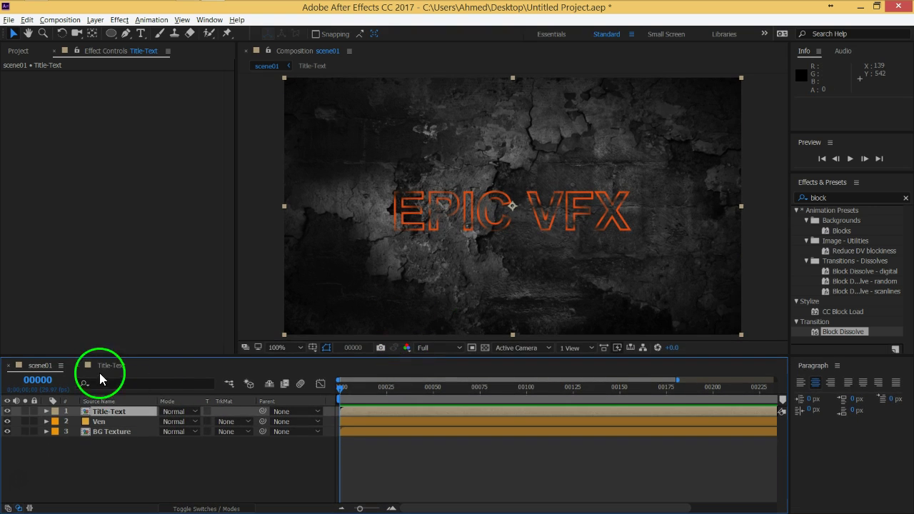
click(107, 366)
click(47, 366)
click(126, 412)
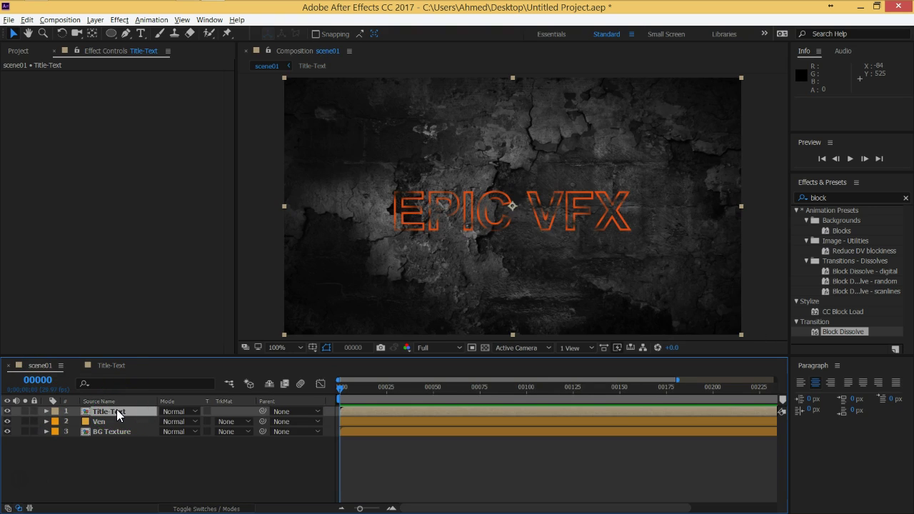
Step: Switch between Title-Text and scene01, then select the Title-Text layer in scene01
click(228, 449)
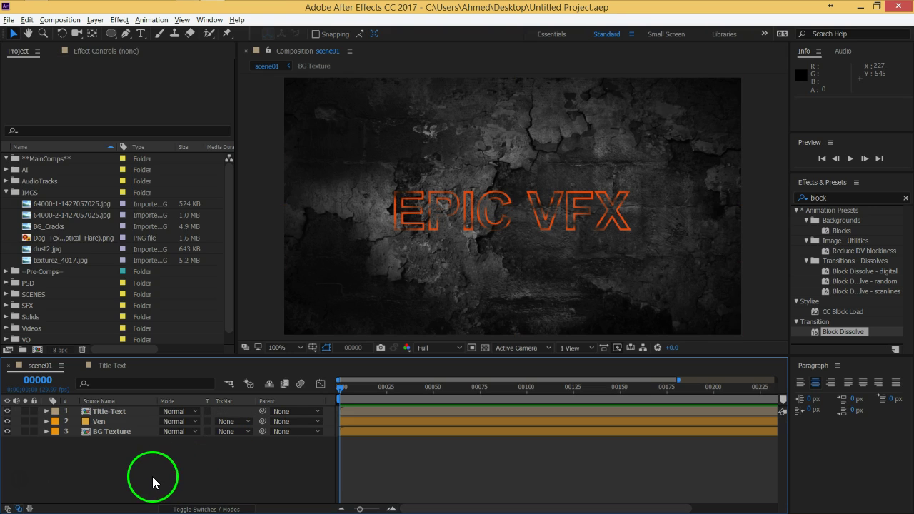
click(112, 365)
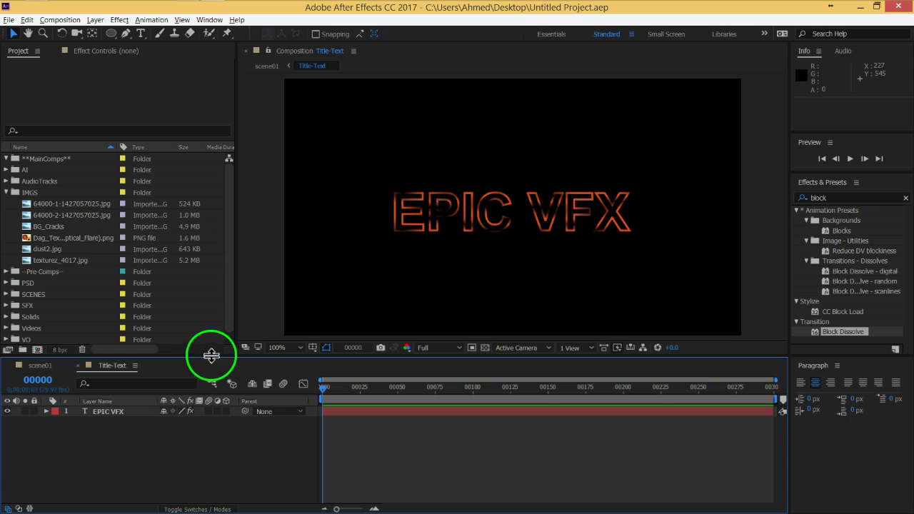
drag(210, 356, 210, 376)
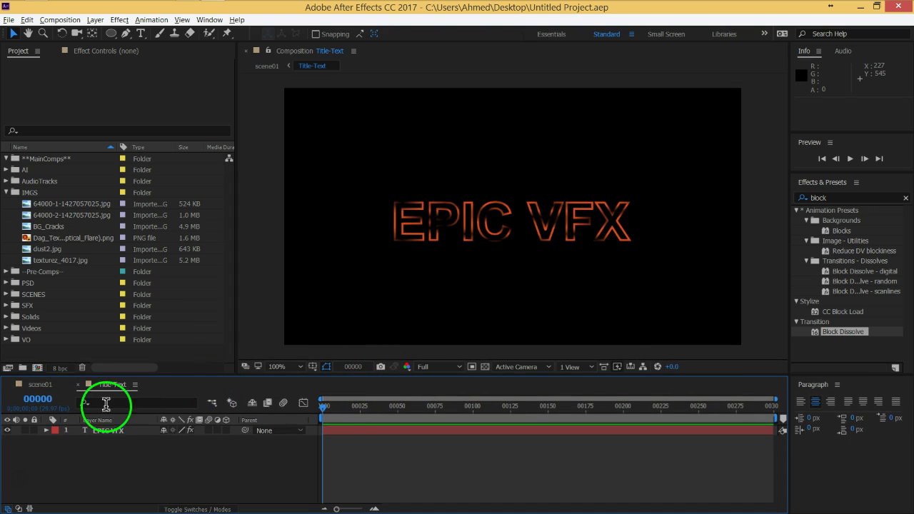
click(44, 386)
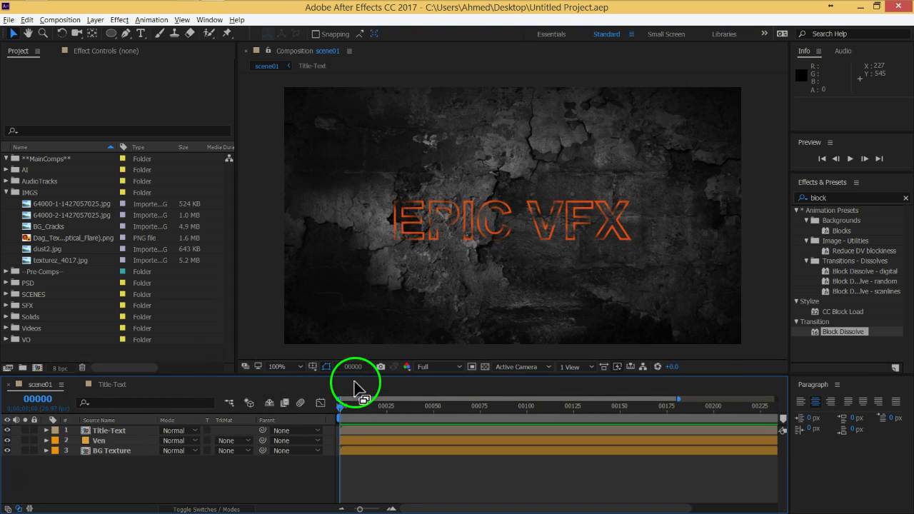
click(114, 431)
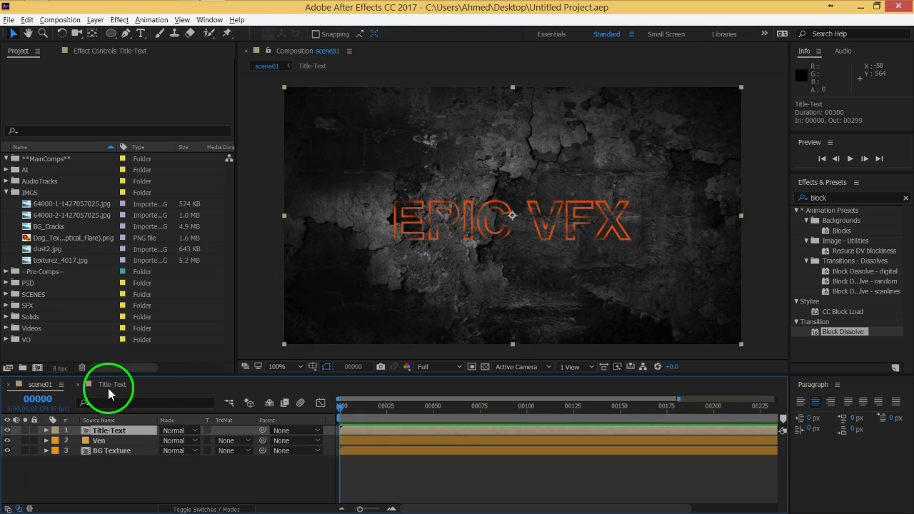
Step: In Title-Text, select the EPIC VFX layer's Block Dissolve effect and open the Edit menu
click(108, 386)
click(120, 431)
click(109, 53)
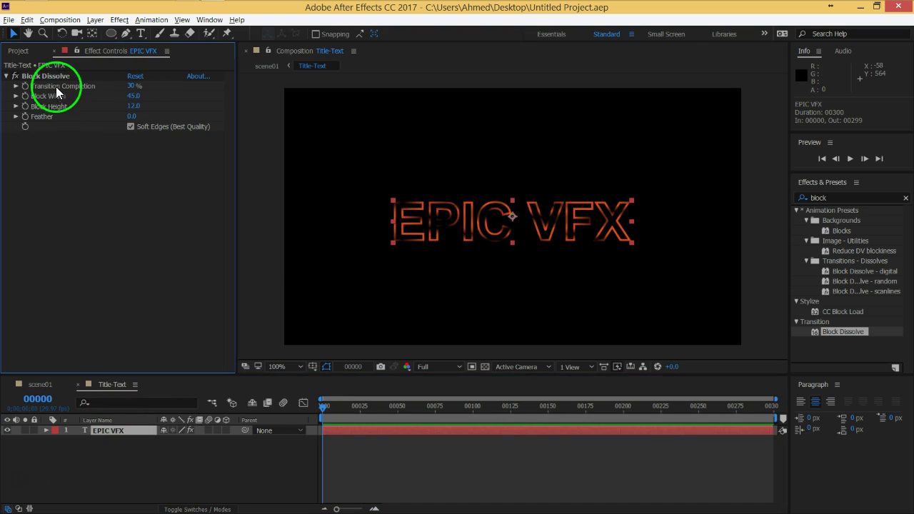
click(50, 75)
click(27, 19)
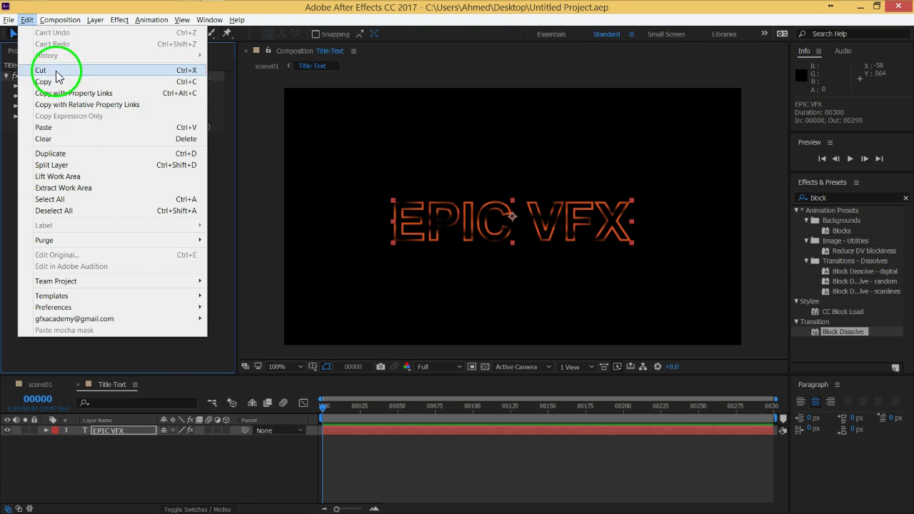
Step: Cut the Block Dissolve effect off the EPIC VFX text layer
click(25, 71)
click(185, 482)
click(109, 432)
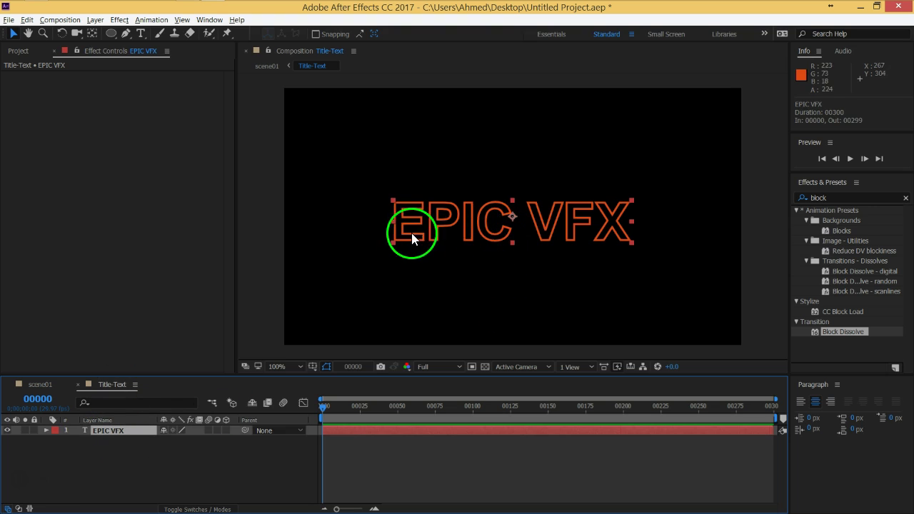
click(133, 431)
Step: Paste Block Dissolve onto the Title-Text layer in scene01
click(41, 386)
click(107, 433)
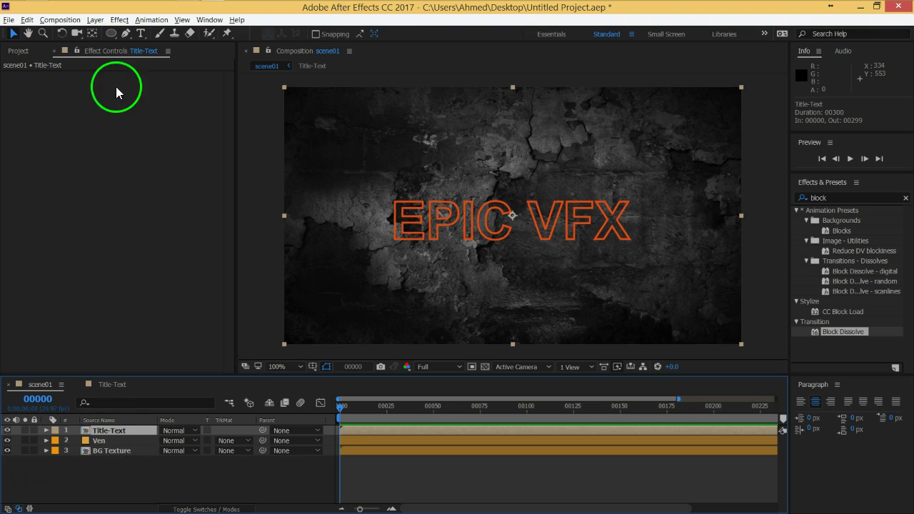
click(26, 19)
click(43, 125)
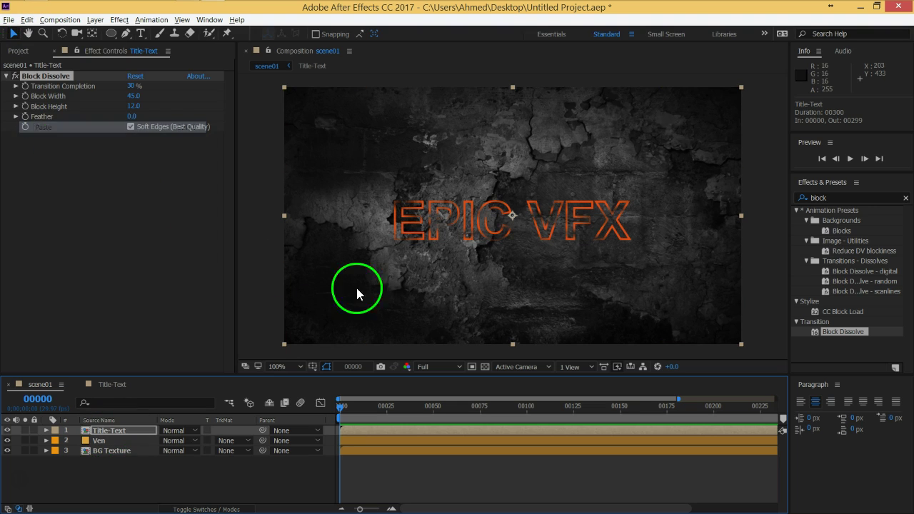
Step: Close the Title-Text composition's timeline and reselect the Title-Text layer
click(192, 485)
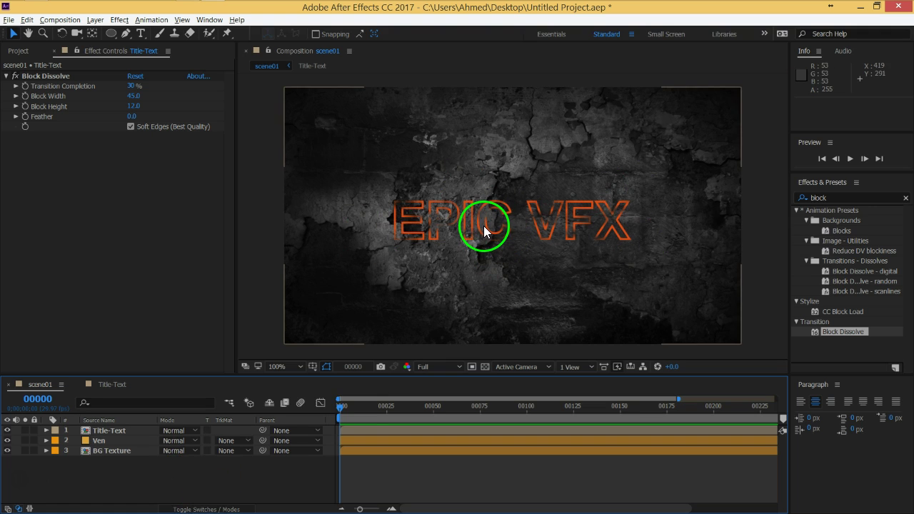
click(109, 387)
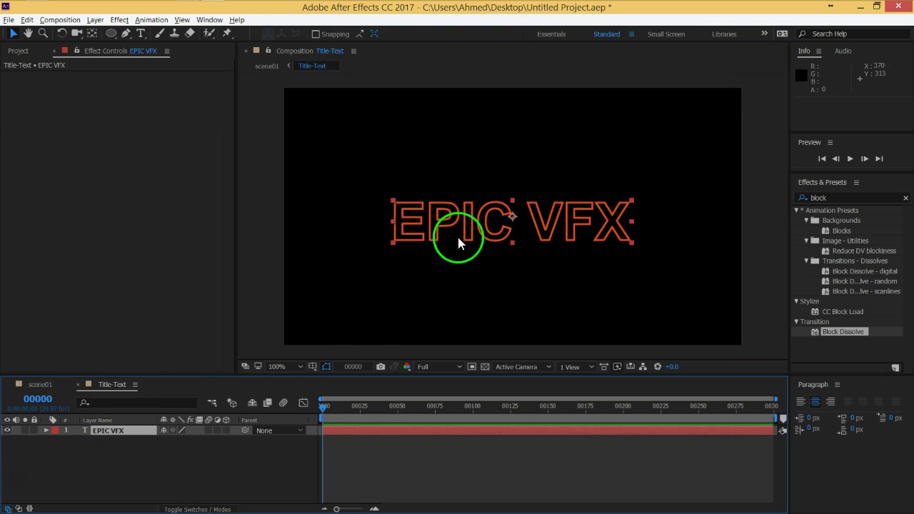
click(79, 384)
click(102, 431)
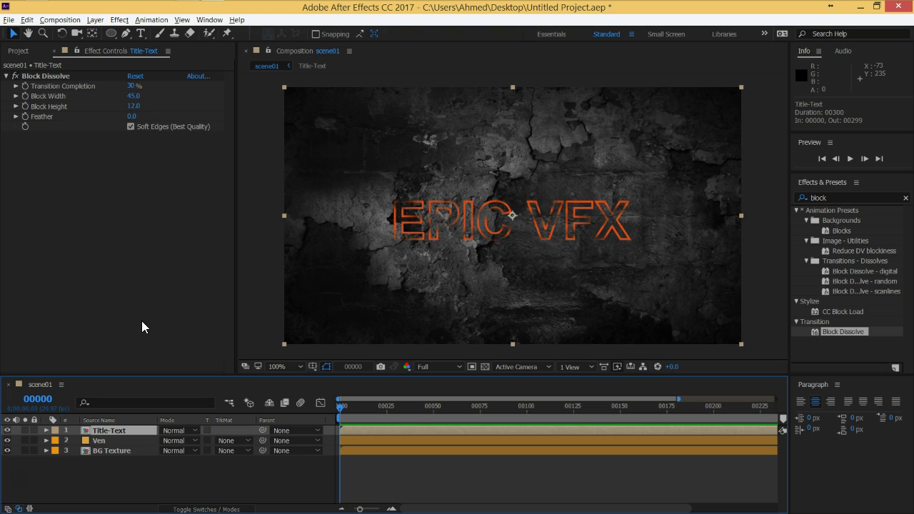
Step: Select the Title-Text layer in scene01 so its effects are shown
click(148, 402)
click(126, 431)
click(48, 76)
click(146, 470)
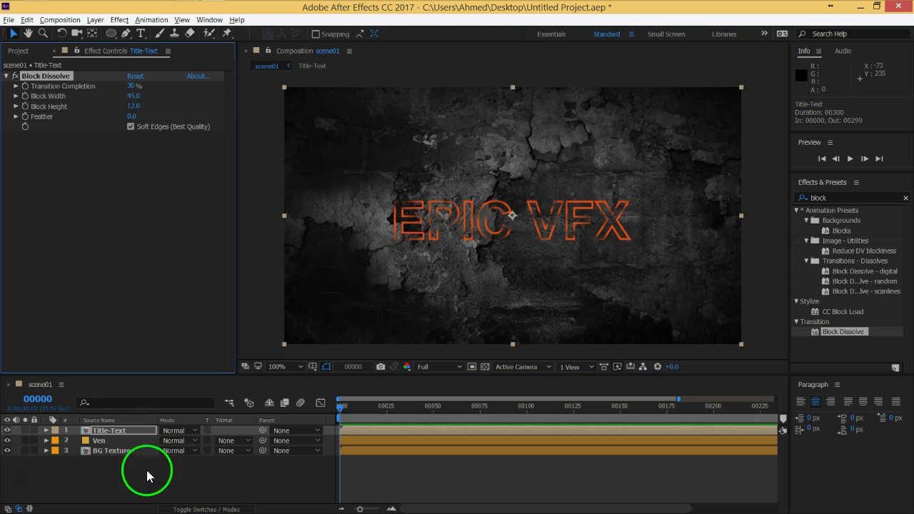
click(124, 431)
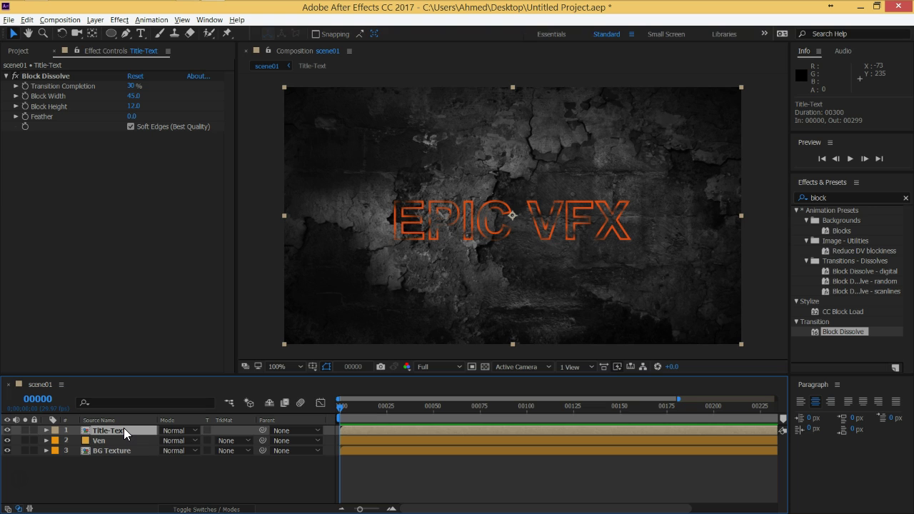
Step: Search 'glo' in Effects & Presets and apply Glow to the Title-Text layer
double_click(837, 198)
text(glo)
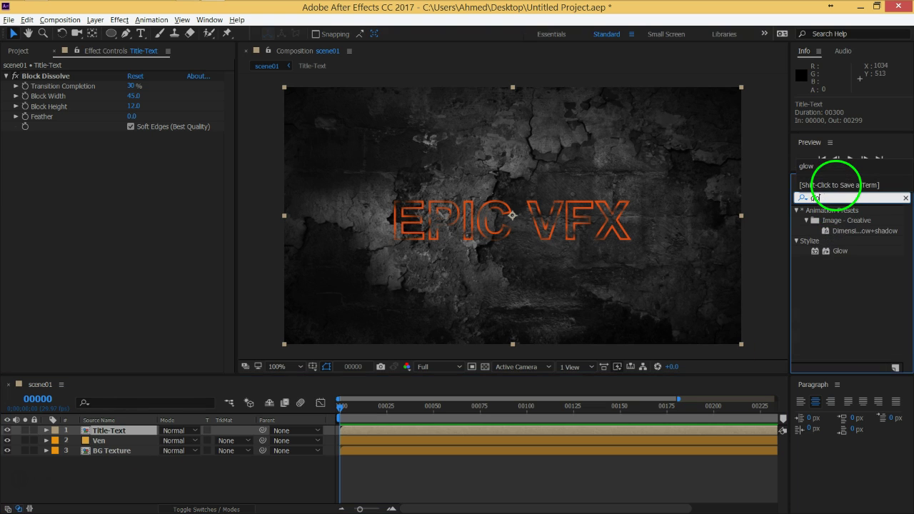
click(841, 251)
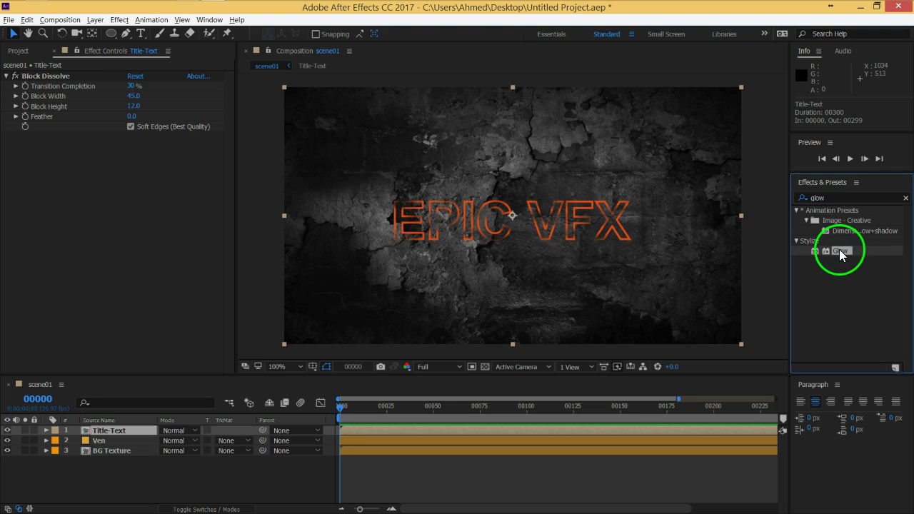
double_click(841, 251)
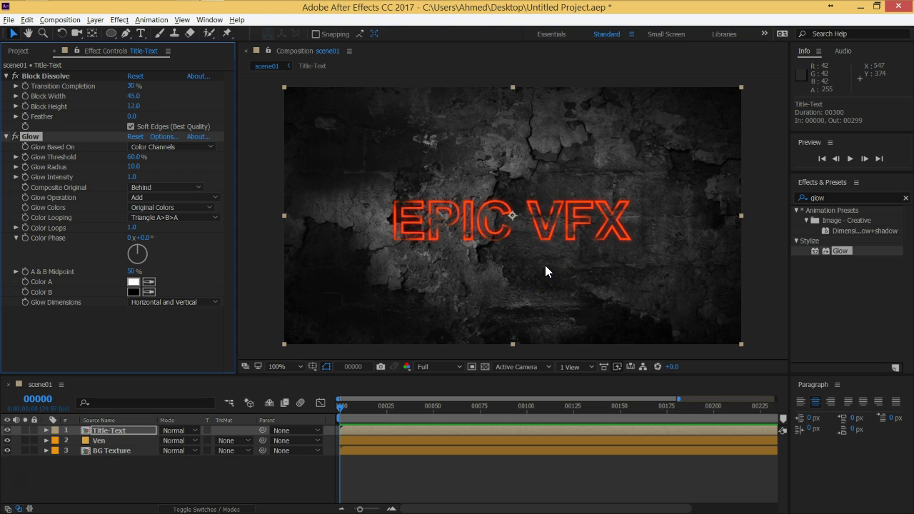
click(136, 434)
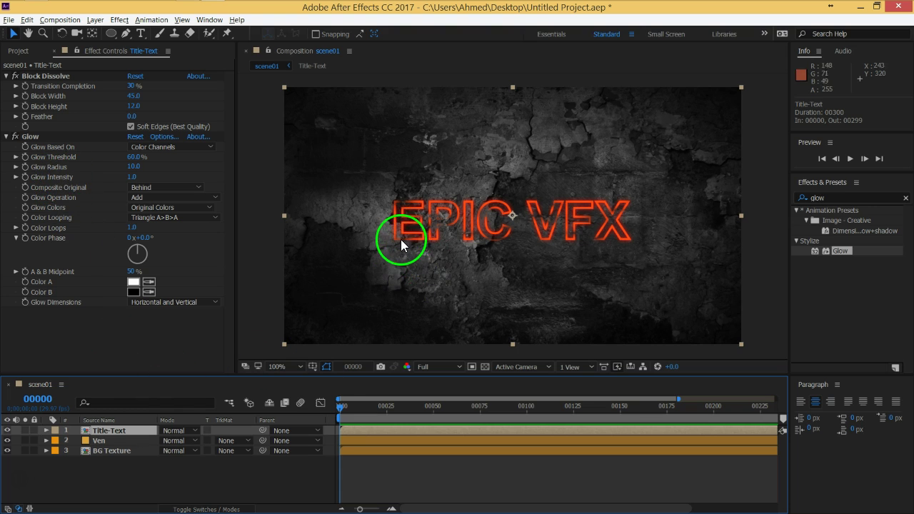
scroll(398, 239, up, 2)
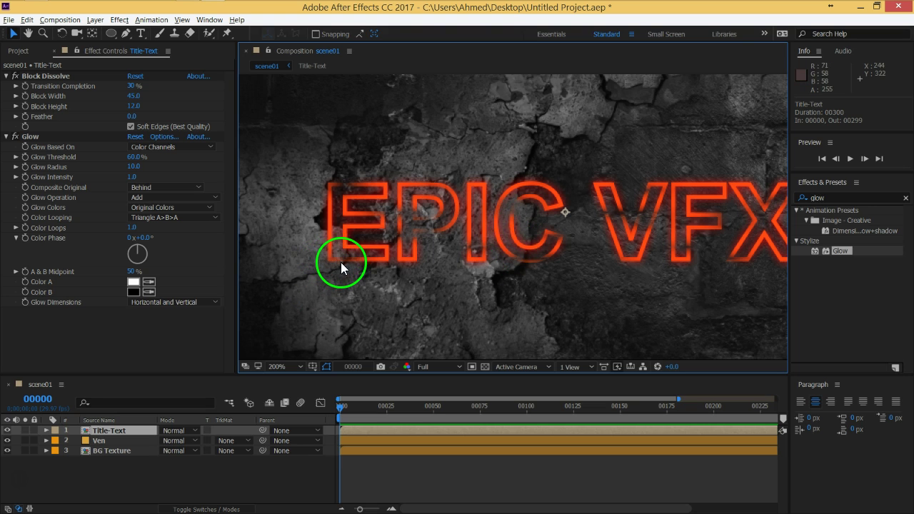
scroll(503, 212, down, 2)
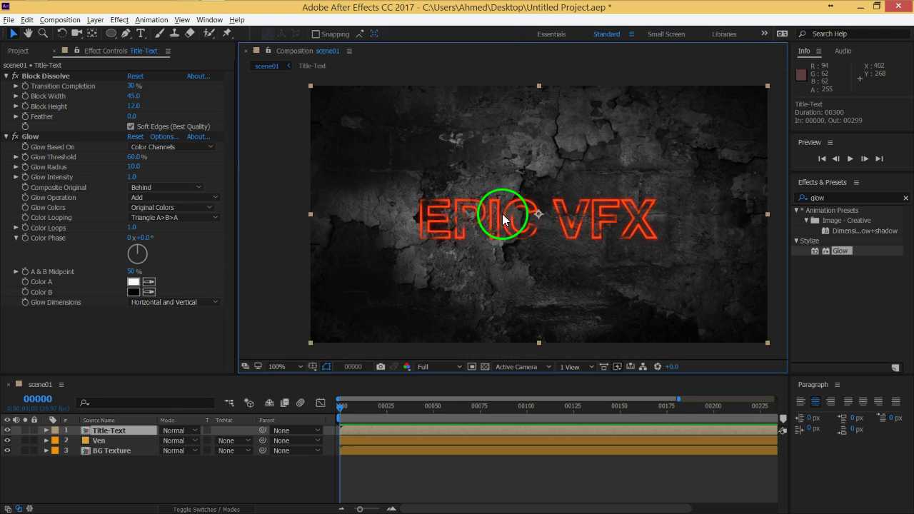
Step: Precompose Title-Text, moving all attributes, into a new comp named 'Title-Text EDIT'
click(144, 482)
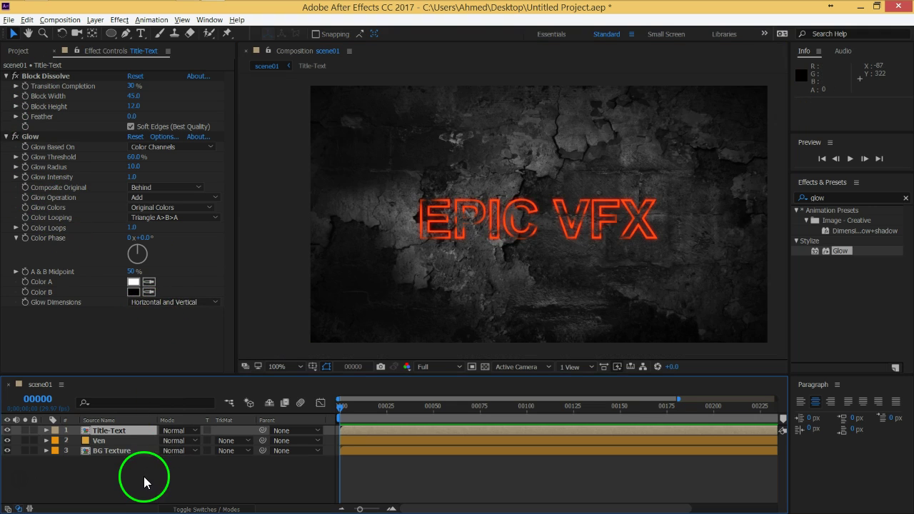
click(112, 440)
click(106, 432)
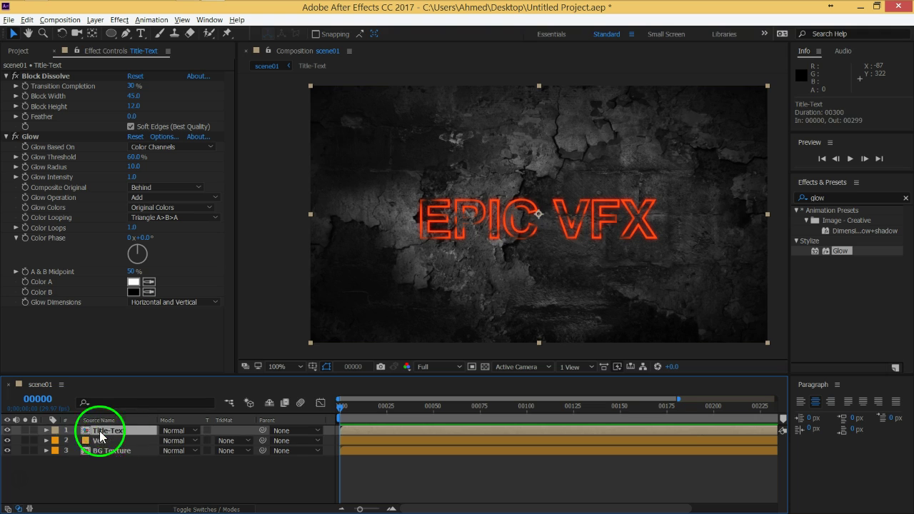
click(108, 433)
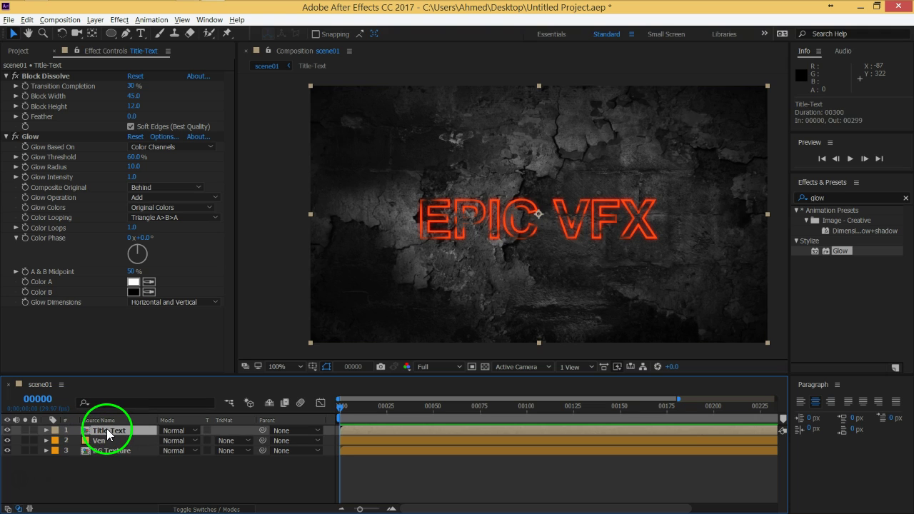
key(ctrl+shift+c)
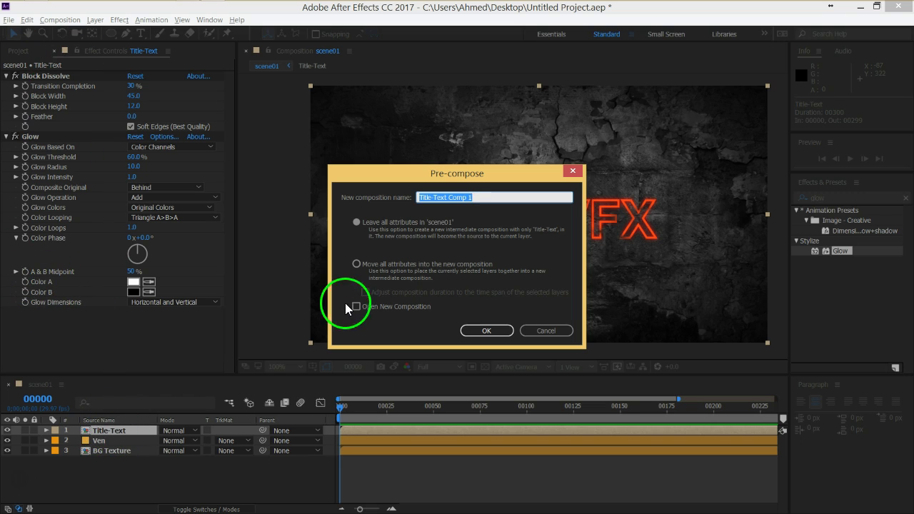
click(357, 265)
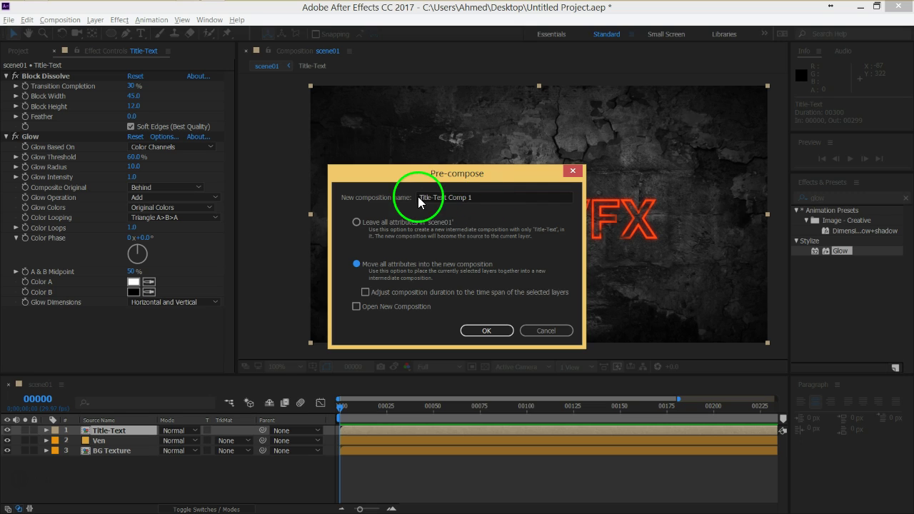
drag(475, 198, 451, 204)
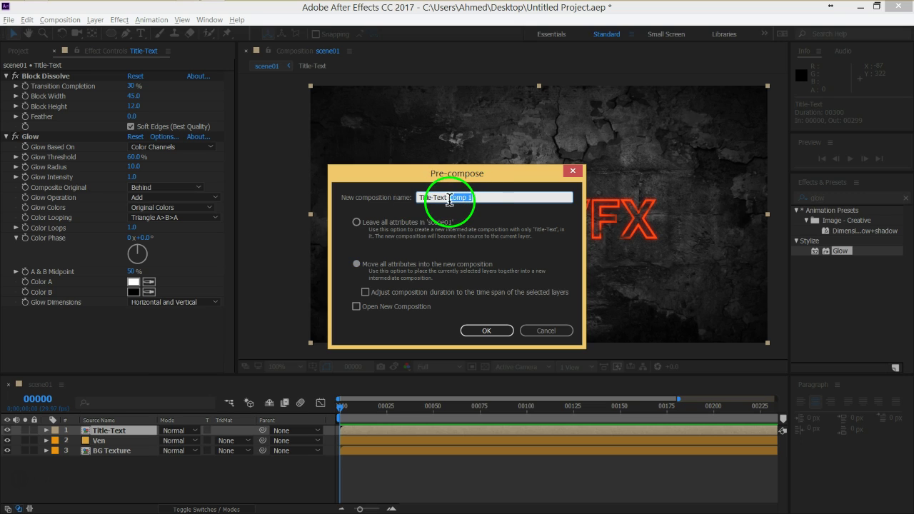
text(EDIT)
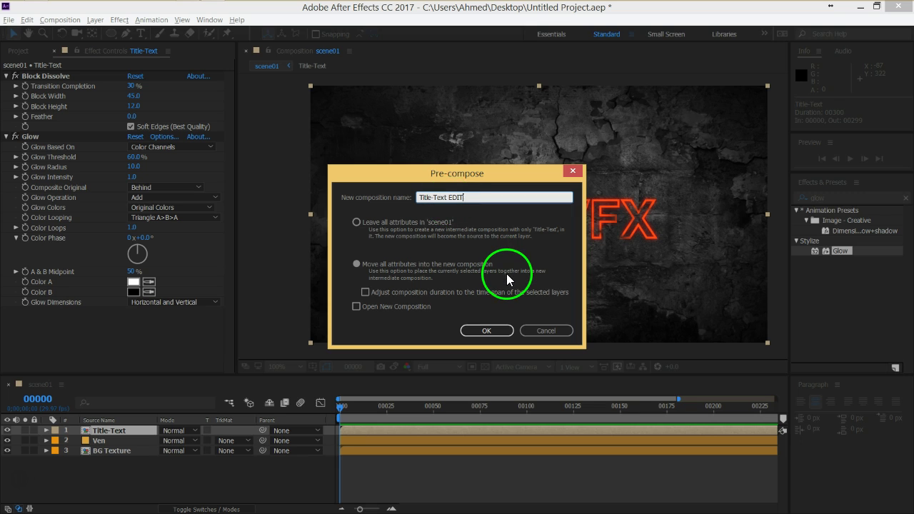
click(485, 330)
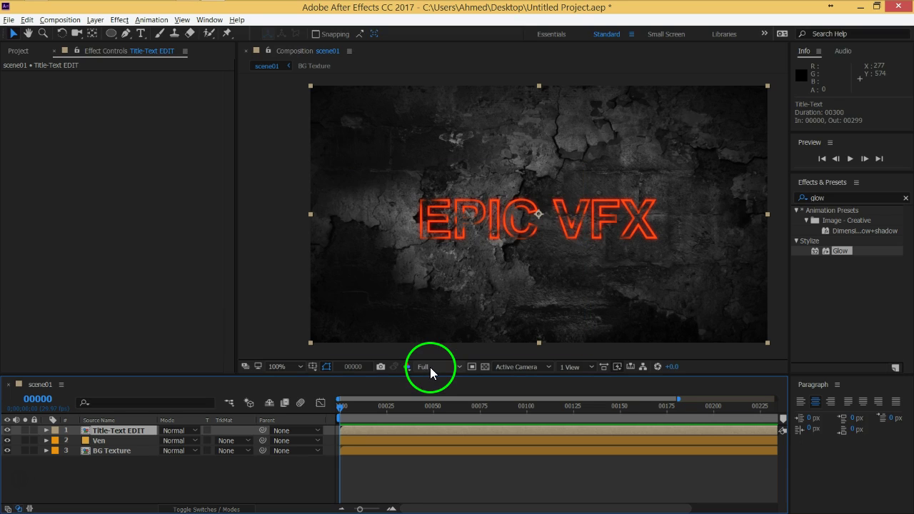
Step: Open the Title-Text EDIT precomp and resize the viewer and timeline panels
click(127, 432)
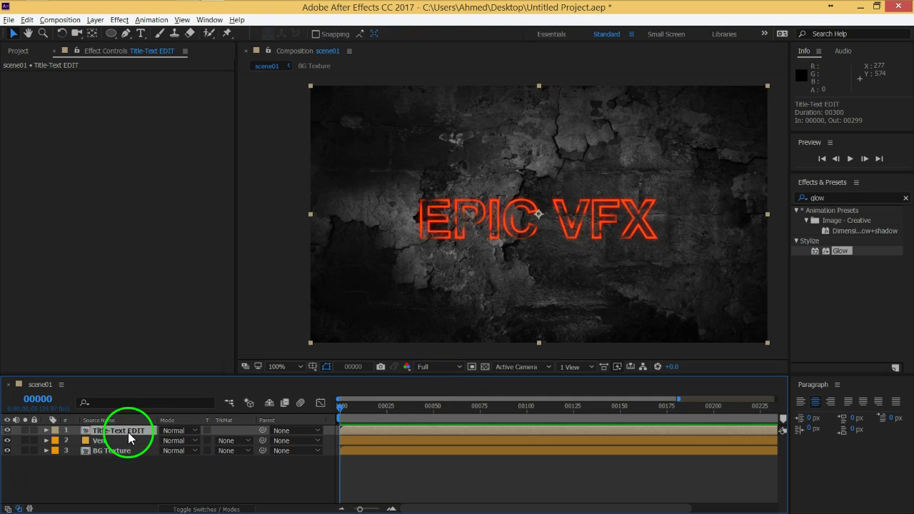
double_click(128, 433)
click(125, 433)
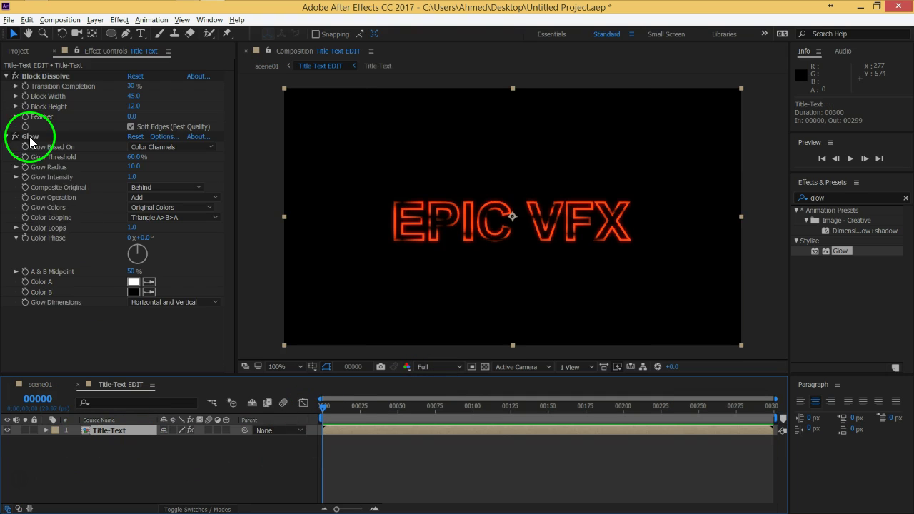
drag(409, 387, 409, 398)
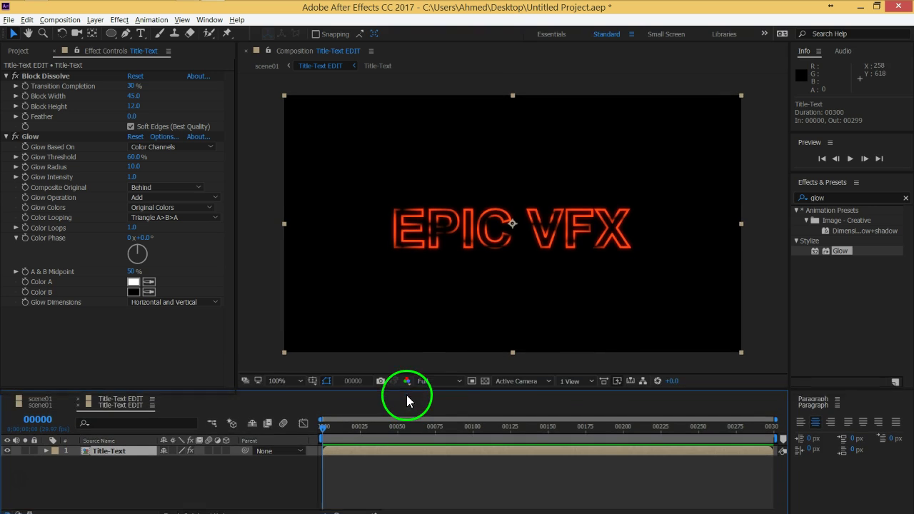
click(45, 406)
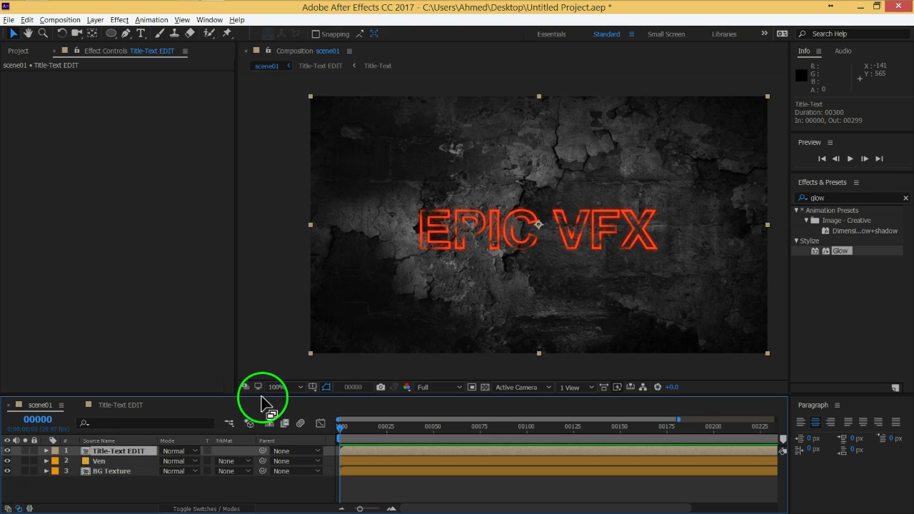
drag(262, 390, 262, 369)
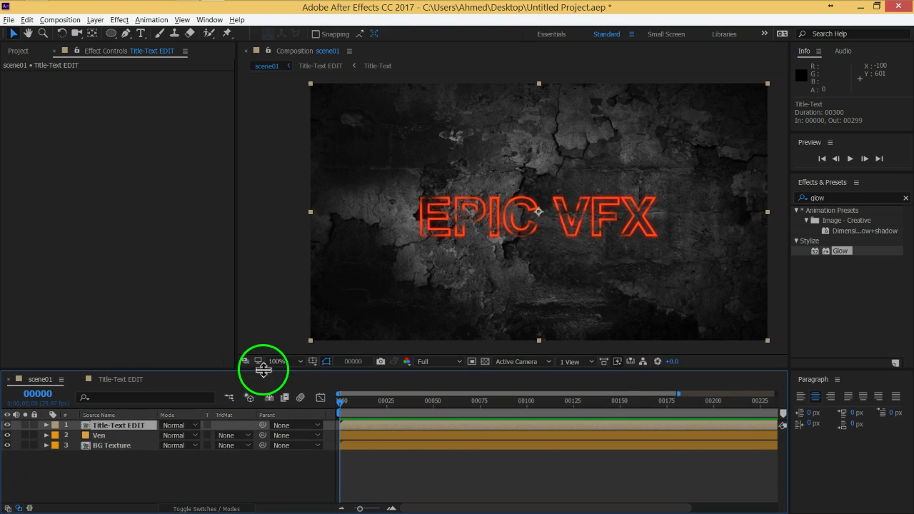
click(120, 384)
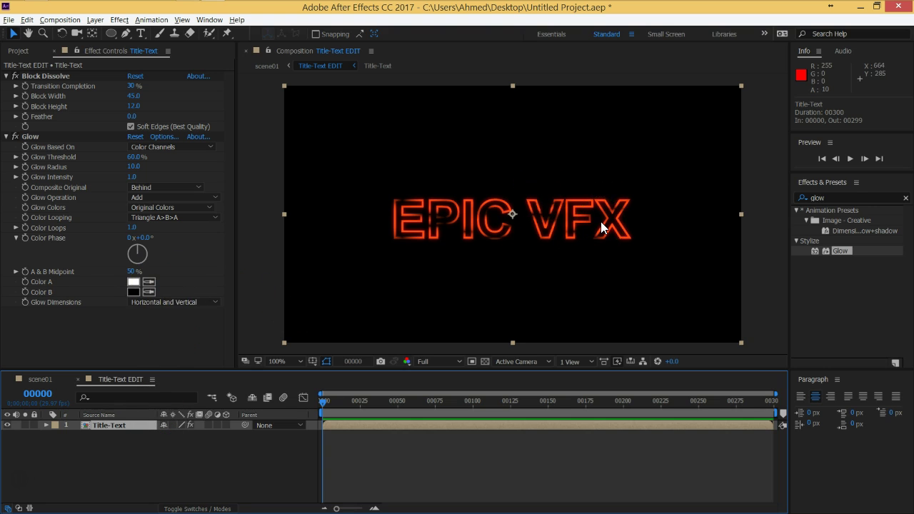
click(597, 259)
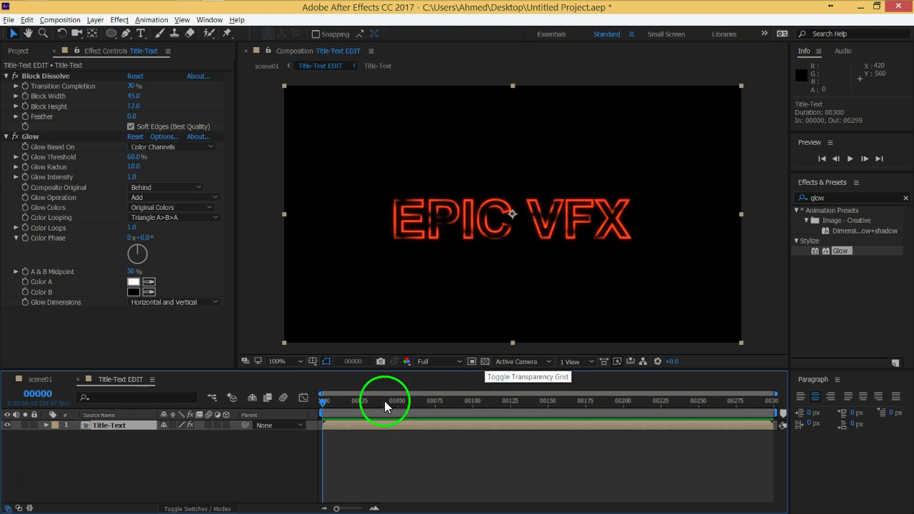
Step: Inside the Title-Text precomp, thin the EPIC VFX outline stroke in the Character panel
double_click(125, 425)
double_click(126, 422)
click(813, 262)
text(2)
key(Return)
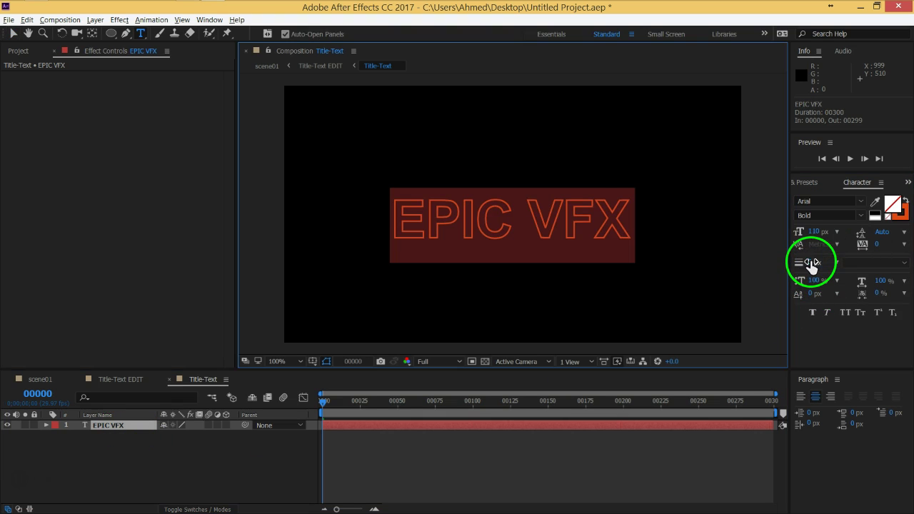
click(257, 465)
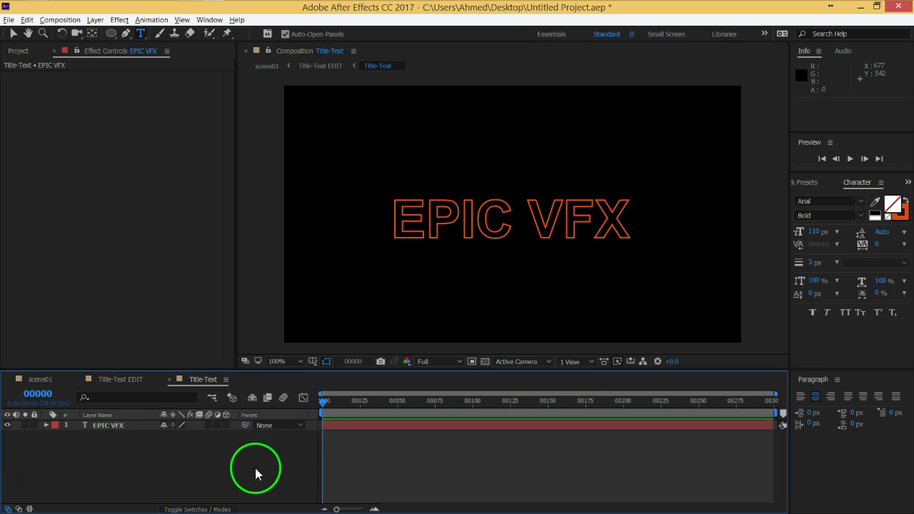
Step: Close the Title-Text comp and select the Glow effect on the Title-Text layer
click(169, 379)
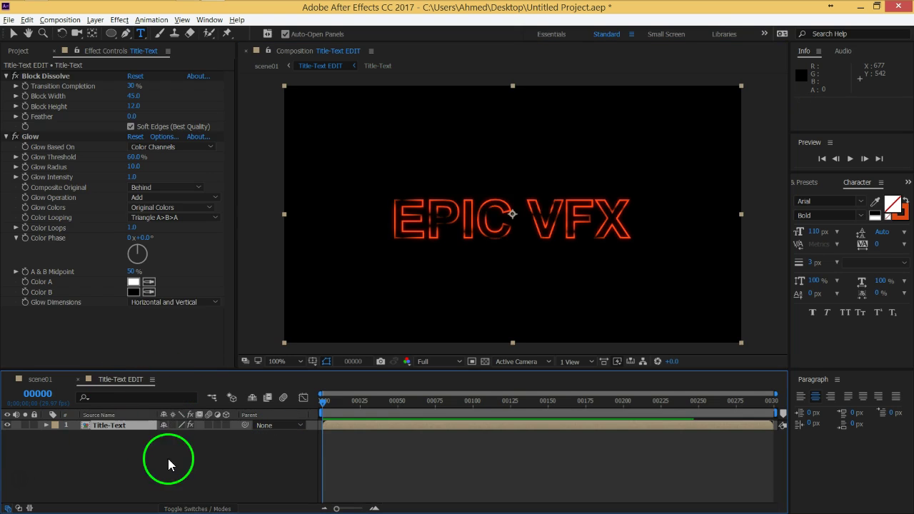
click(118, 427)
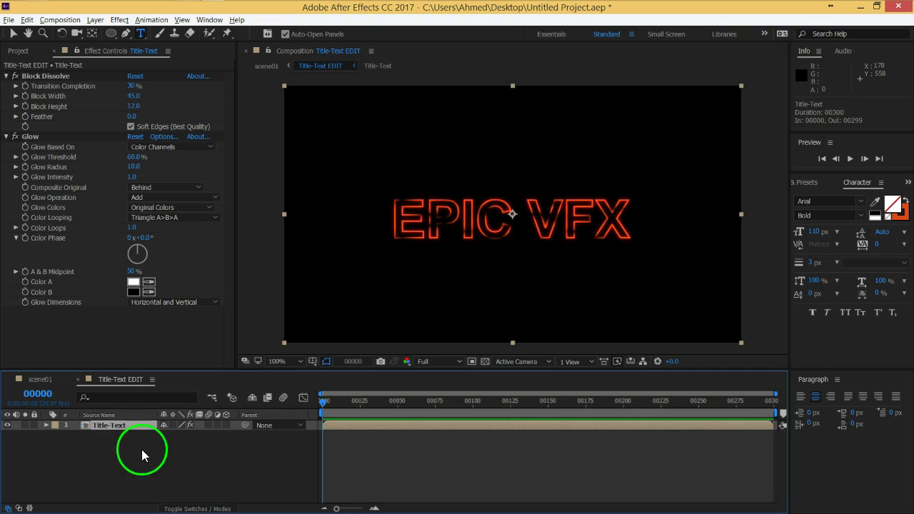
click(33, 140)
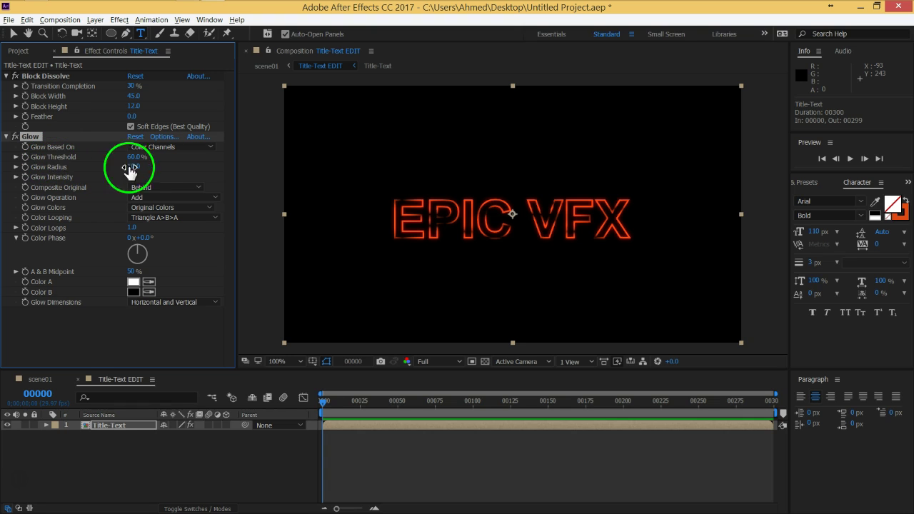
Step: Set Glow Threshold to 36.1% and Glow Radius to 60.0, then check scene01
mouse_move(133, 157)
mouse_down()
mouse_move(148, 163)
mouse_move(32, 169)
mouse_up()
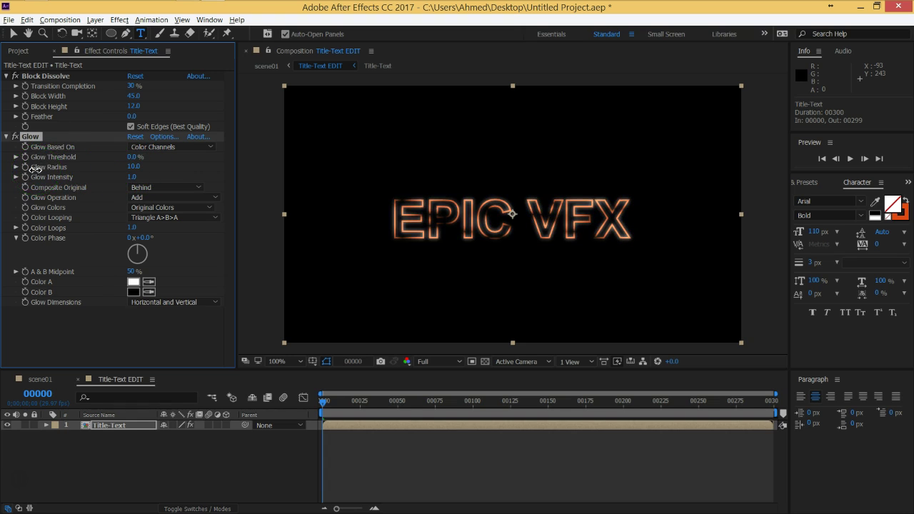
drag(33, 169, 151, 167)
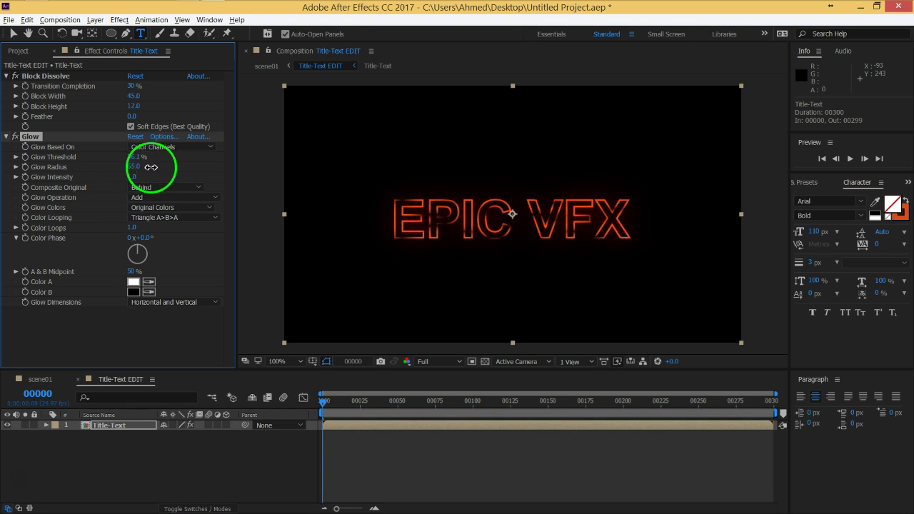
drag(151, 167, 164, 167)
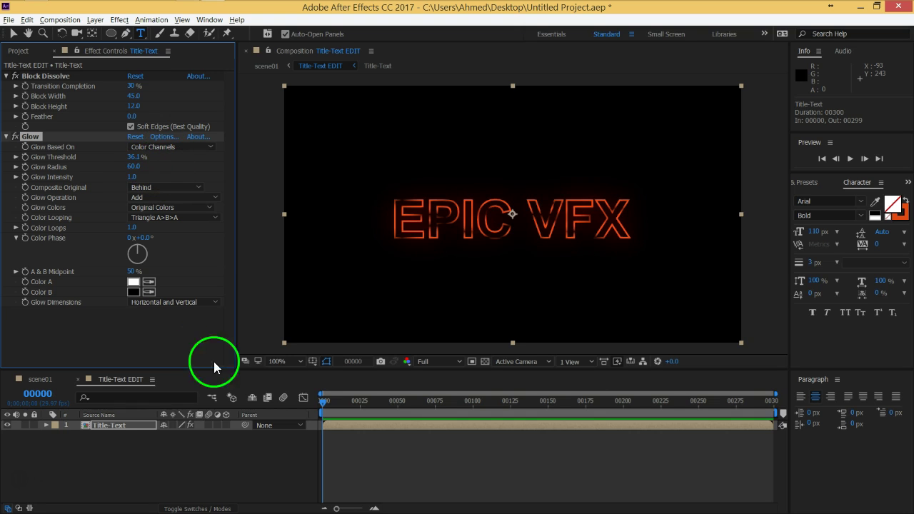
click(41, 380)
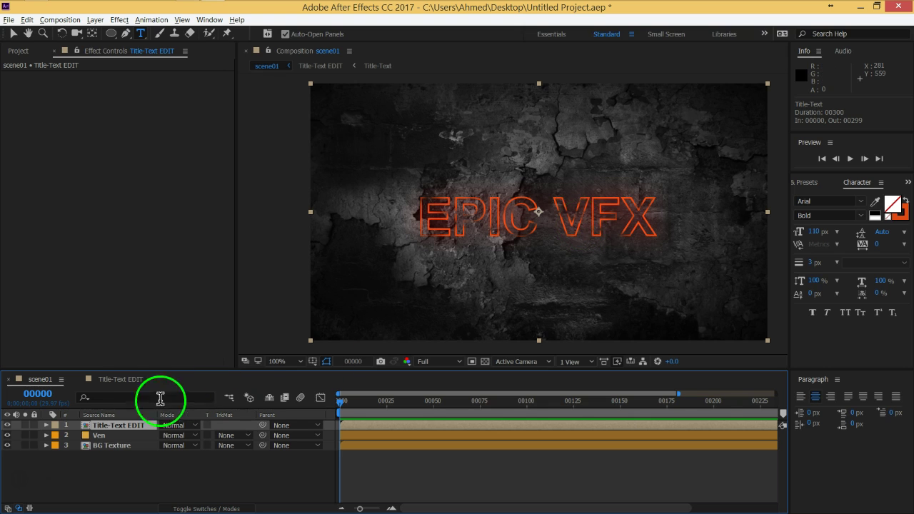
Step: Lock the viewer on scene01, then open Title-Text EDIT's timeline with Title-Text selected
click(117, 379)
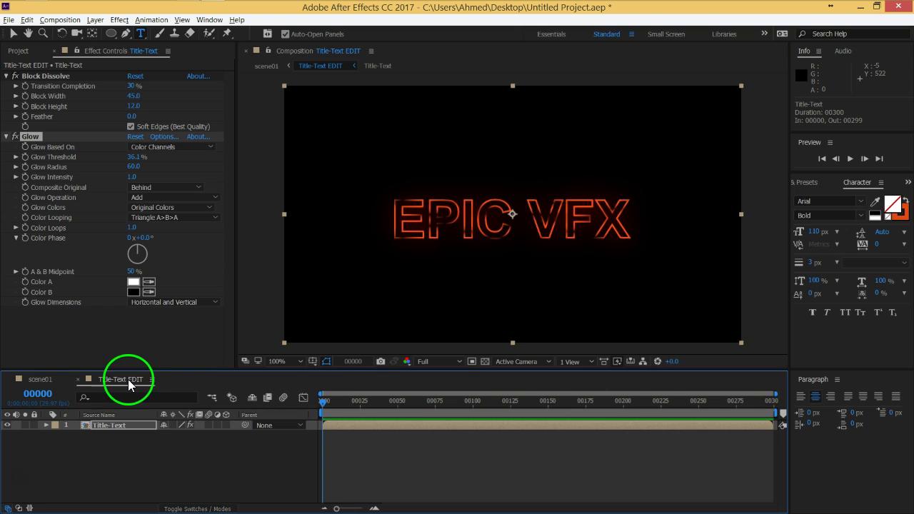
click(43, 381)
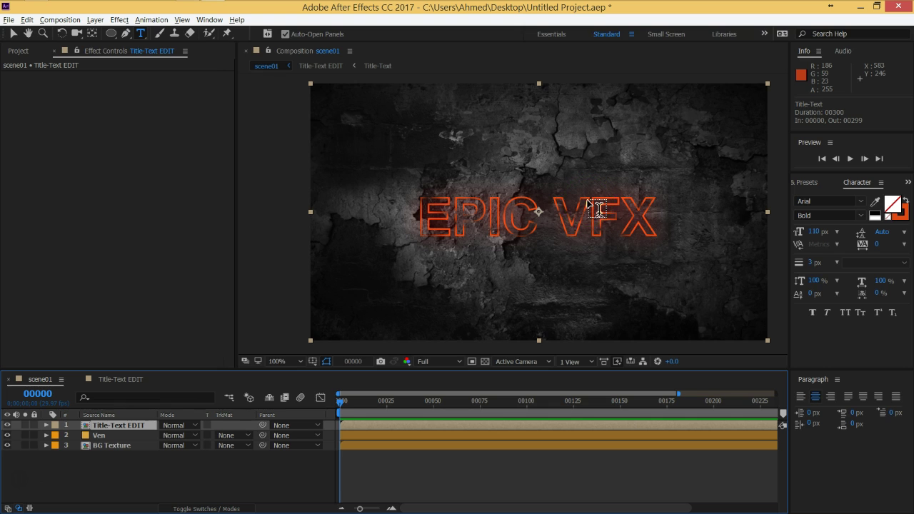
click(120, 380)
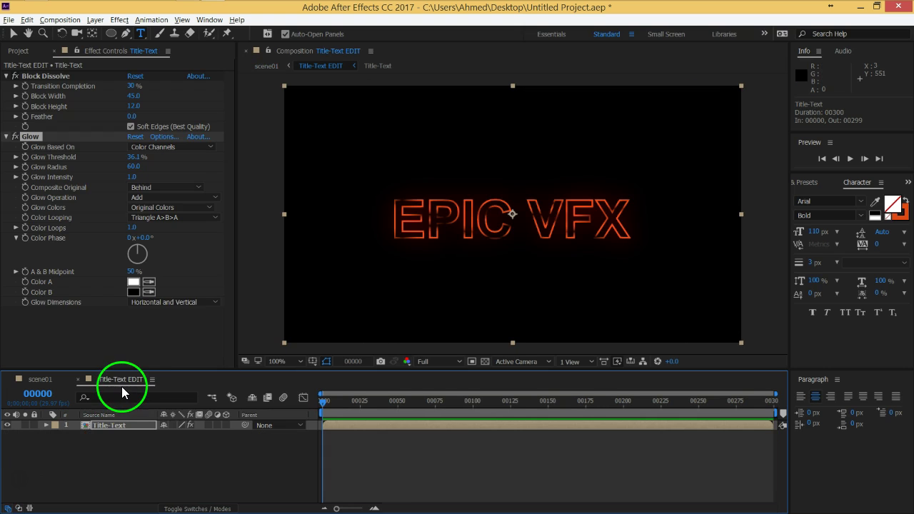
click(39, 380)
click(424, 217)
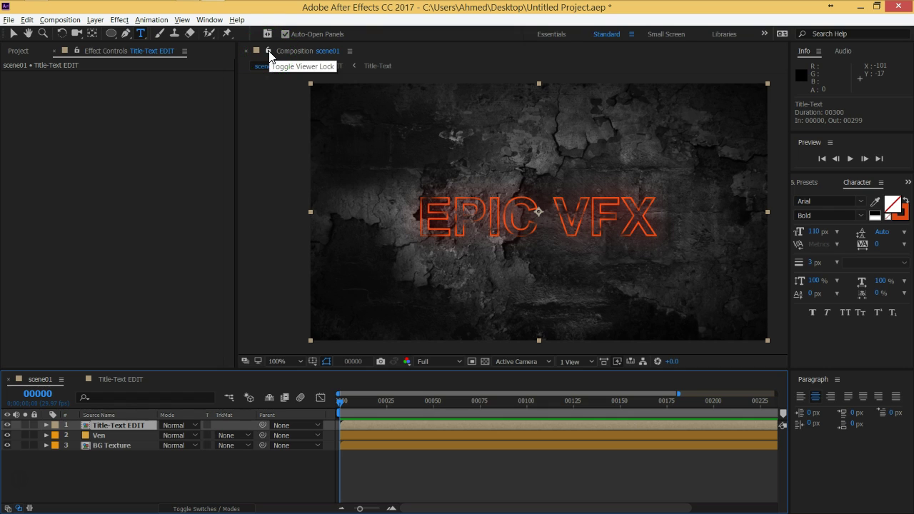
click(255, 127)
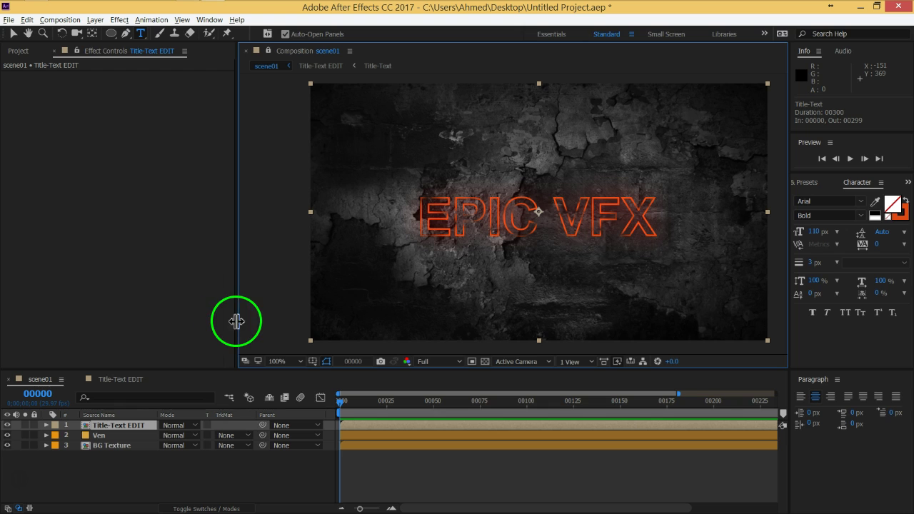
click(128, 382)
click(133, 426)
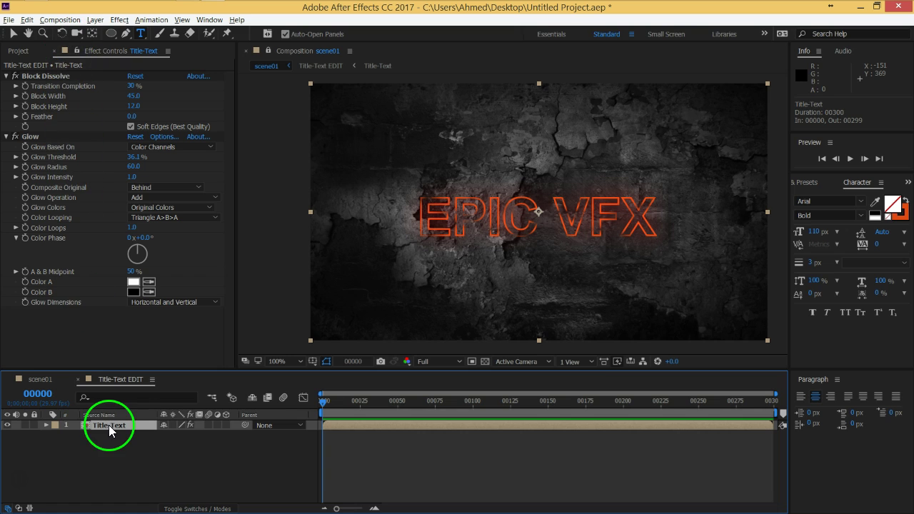
Step: Set Glow Threshold to 36.5% and Glow Radius to 57.0, then show the Project panel
drag(110, 431, 472, 238)
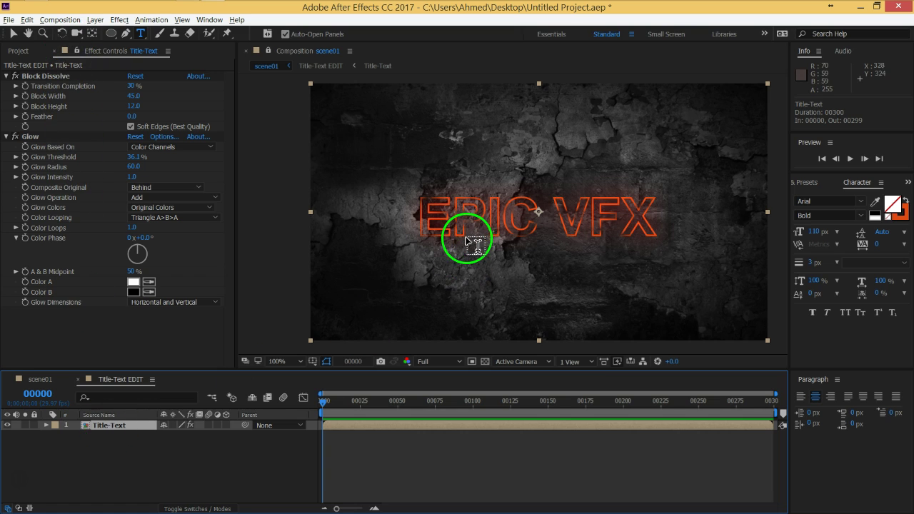
drag(472, 238, 194, 316)
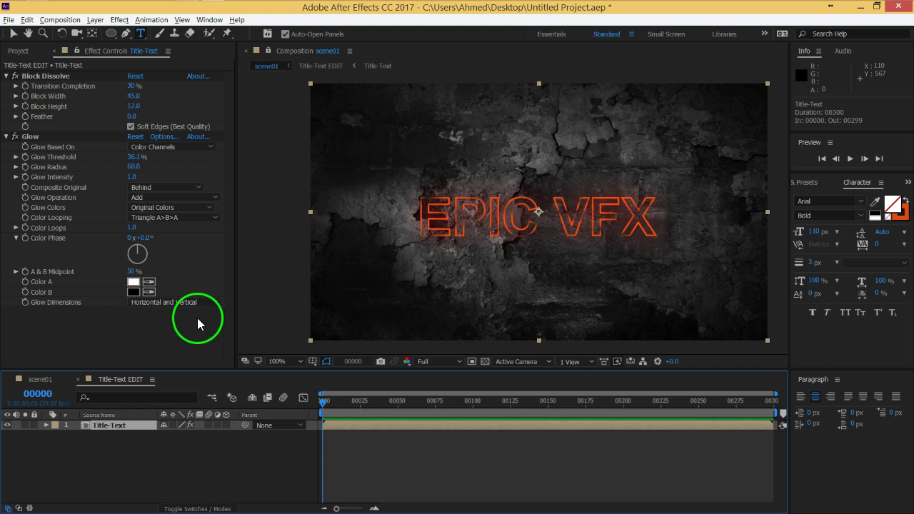
mouse_move(137, 163)
mouse_down()
mouse_move(119, 160)
mouse_move(155, 158)
mouse_up()
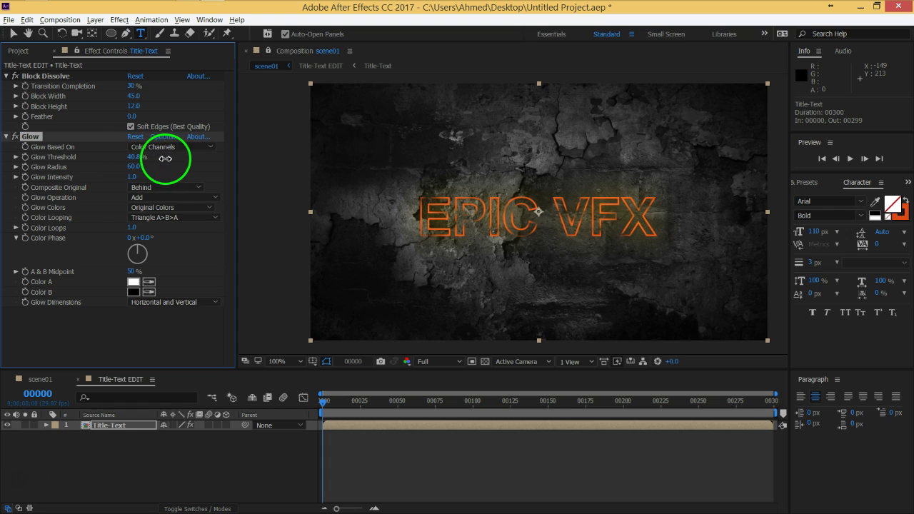
drag(155, 159, 134, 160)
mouse_move(133, 166)
mouse_down()
mouse_move(120, 166)
mouse_move(179, 169)
mouse_move(106, 167)
mouse_move(163, 169)
mouse_up()
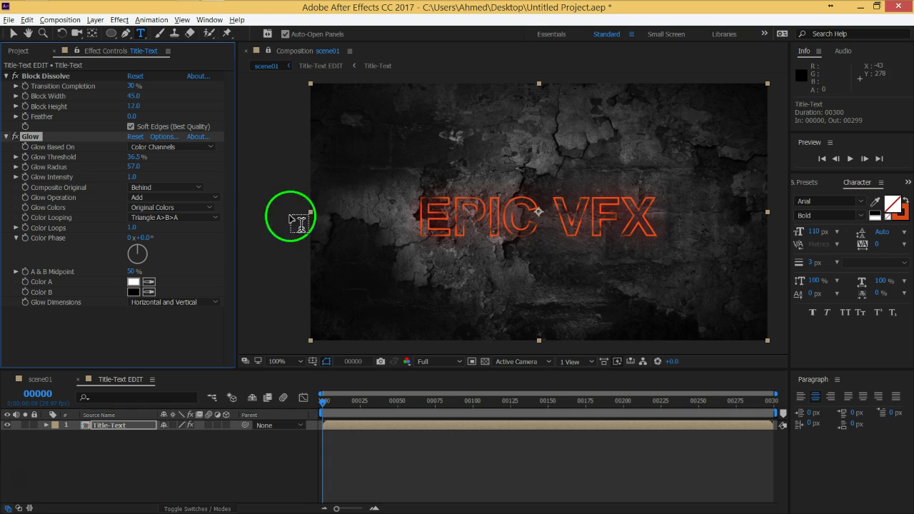
click(147, 460)
click(111, 427)
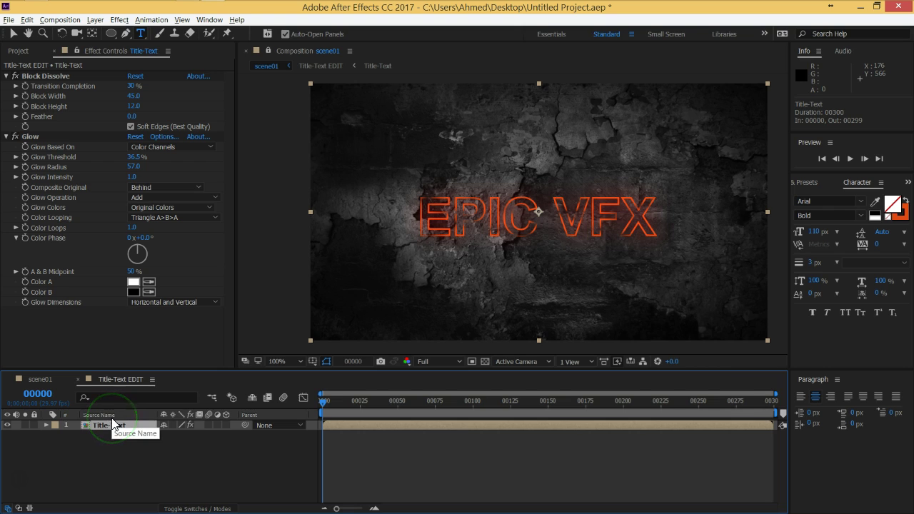
click(466, 216)
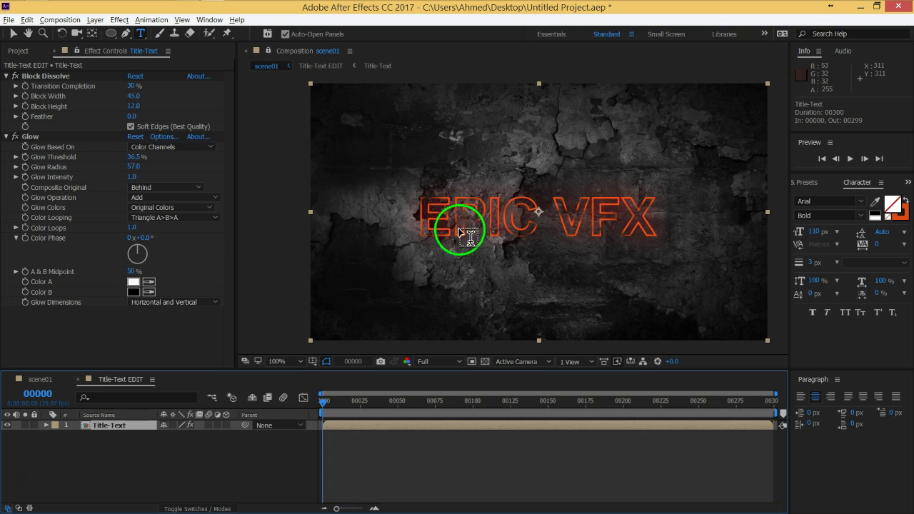
click(26, 52)
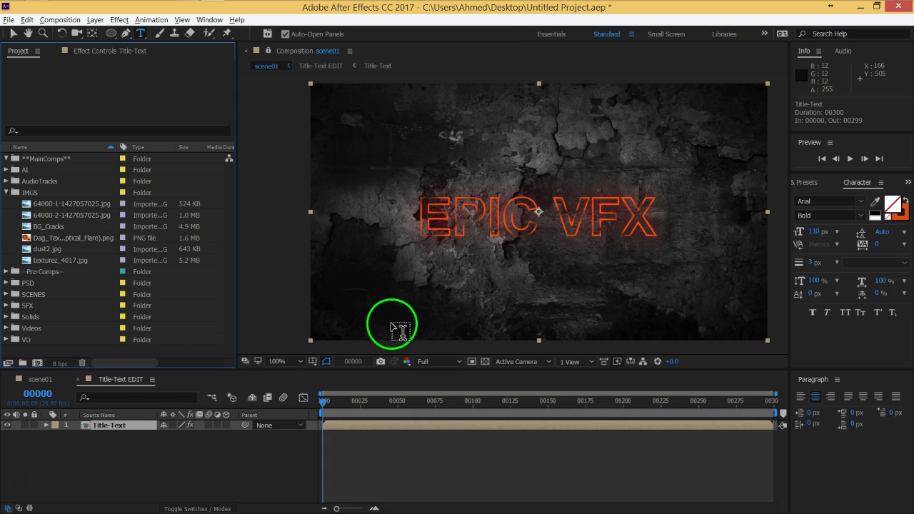
Step: Set the project colour depth to 16 bits per channel in Project Settings
click(63, 366)
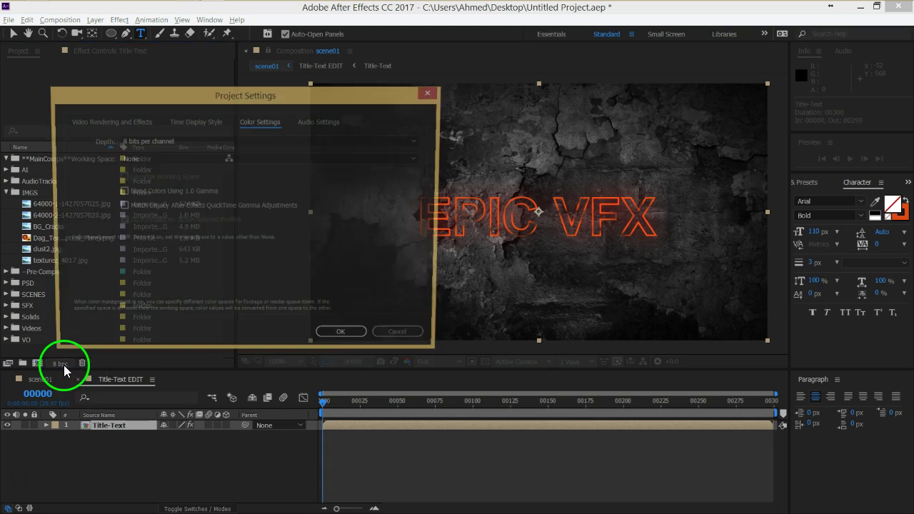
click(163, 143)
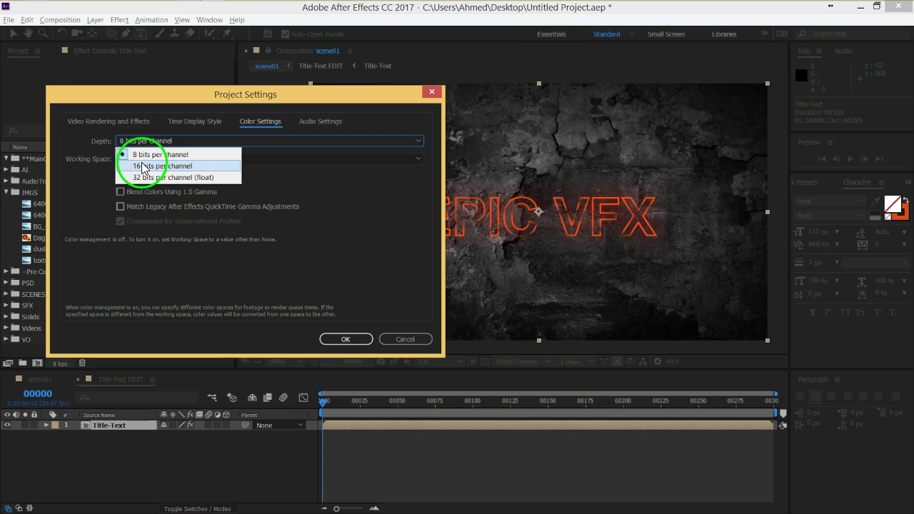
click(174, 168)
click(339, 339)
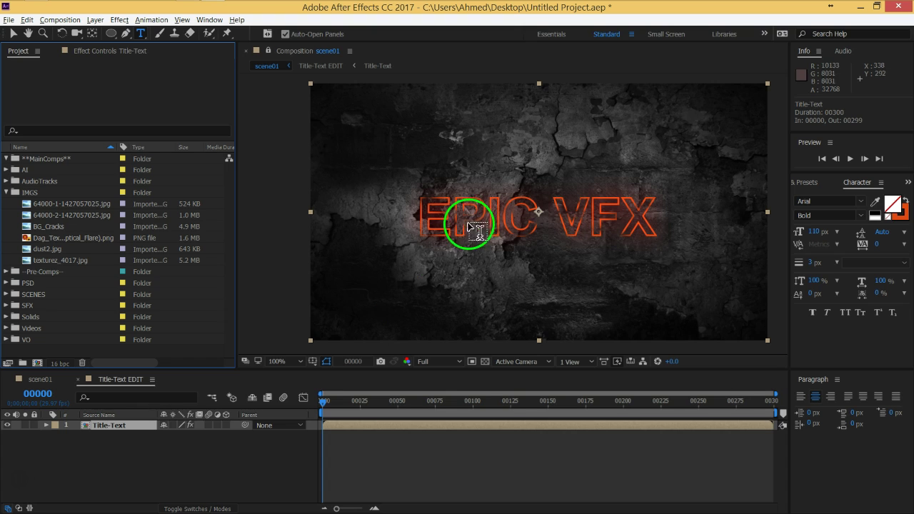
Step: Switch the project colour depth to 32 bits per channel to preview the glow
click(62, 364)
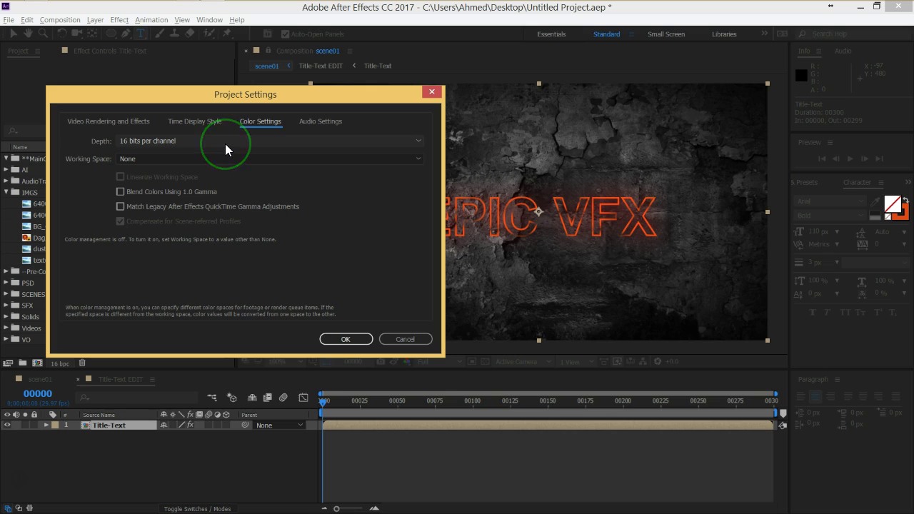
click(225, 144)
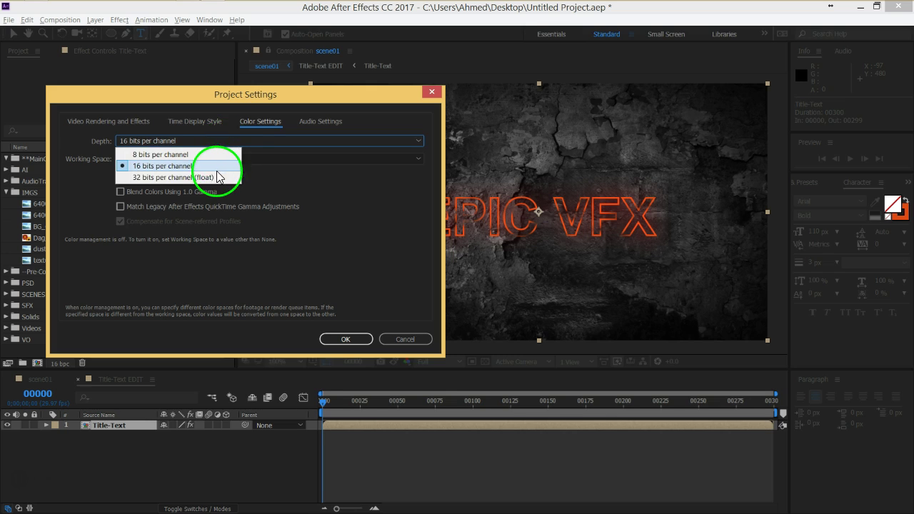
click(218, 178)
click(345, 340)
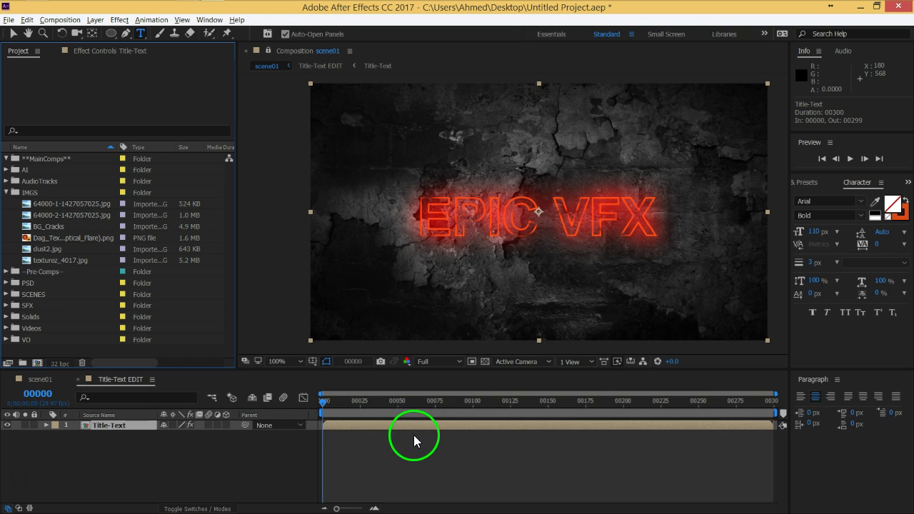
Step: Return the project to 16 bits per channel and select the Title-Text layer
click(60, 364)
click(219, 142)
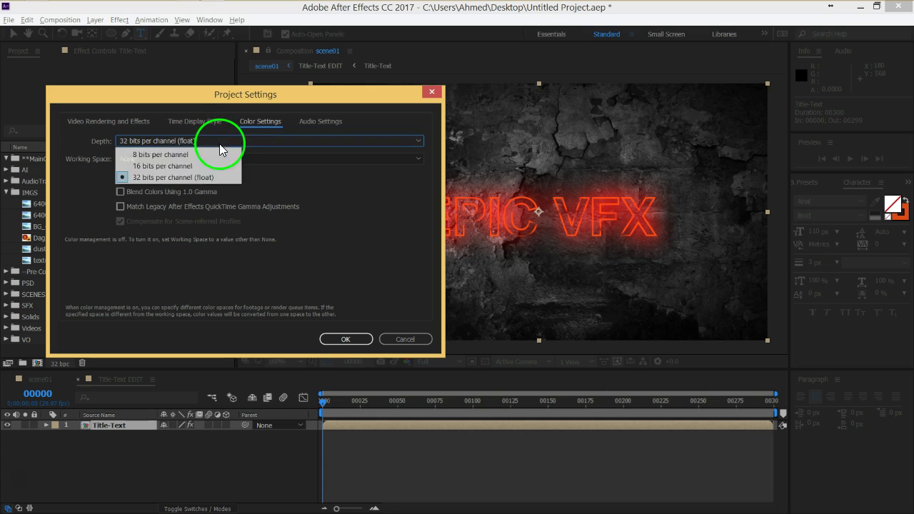
click(193, 166)
click(193, 165)
click(345, 340)
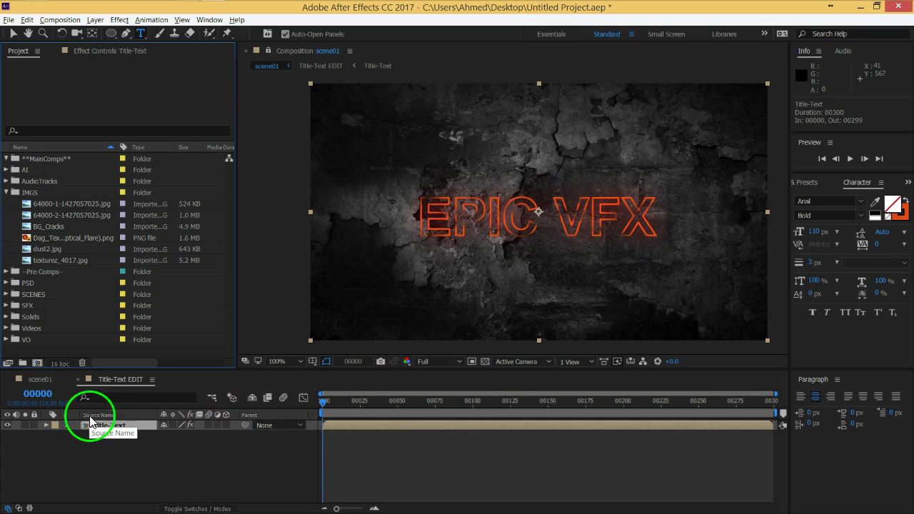
click(124, 432)
Step: Duplicate the Title-Text layer and raise the lower copy's Glow Radius to 77
click(102, 51)
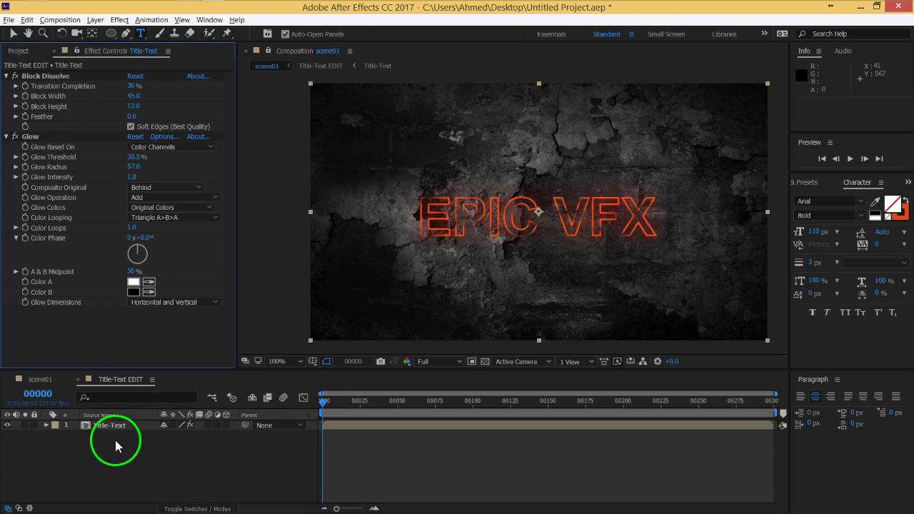
click(118, 426)
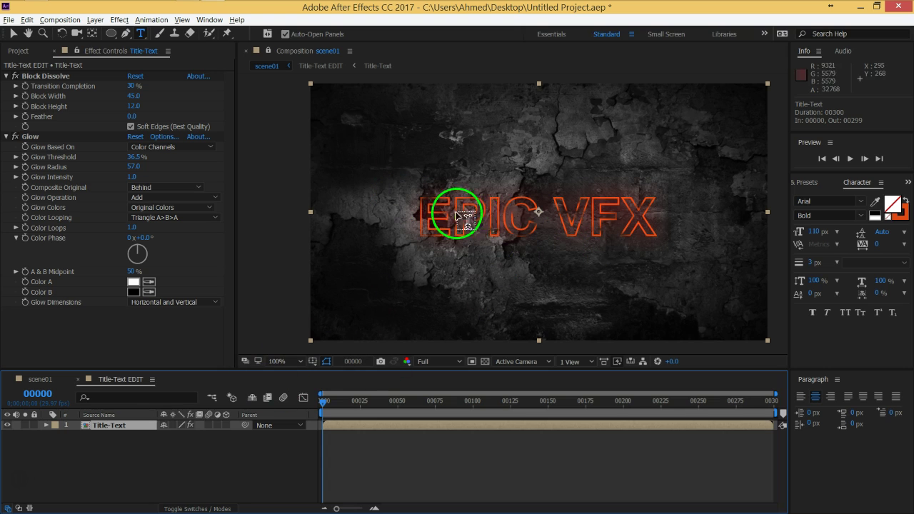
click(573, 276)
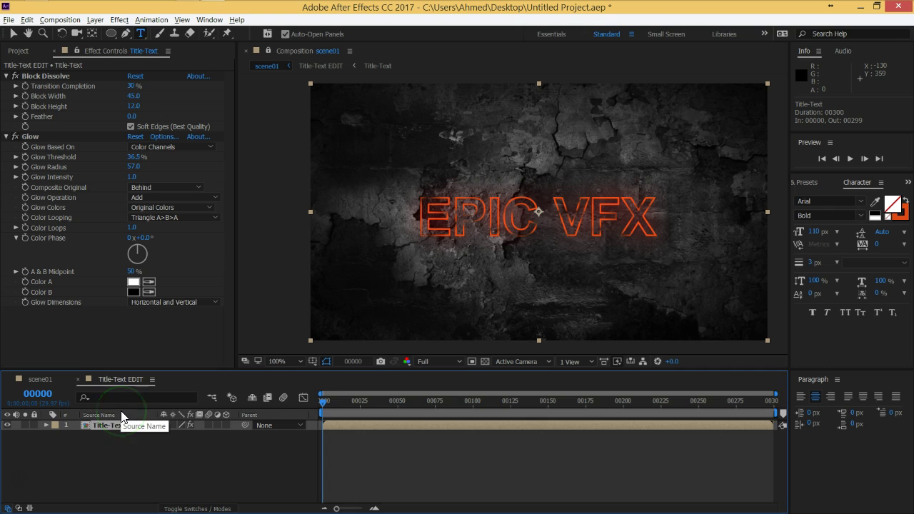
key(ctrl+d)
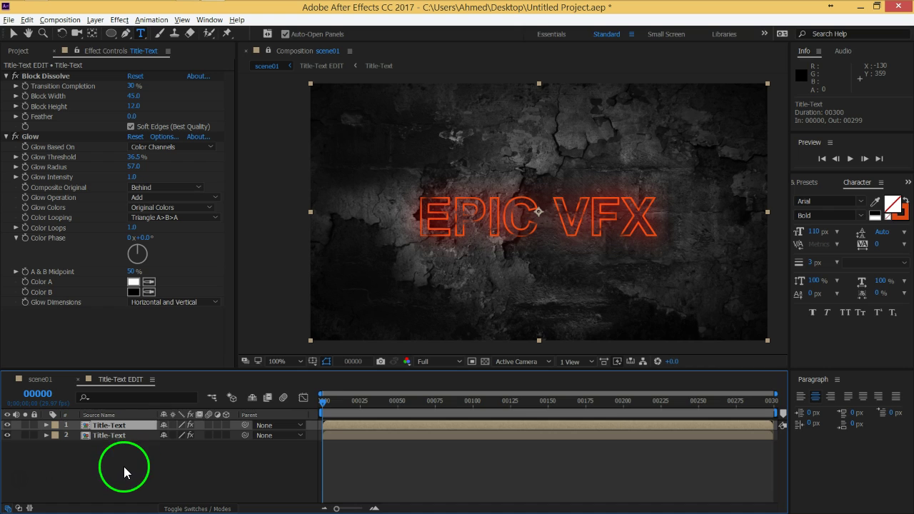
click(128, 436)
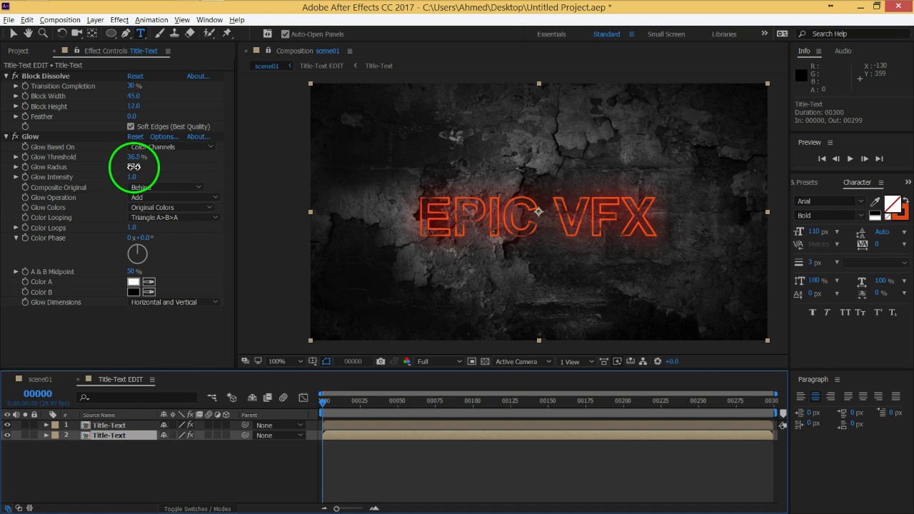
drag(134, 166, 147, 168)
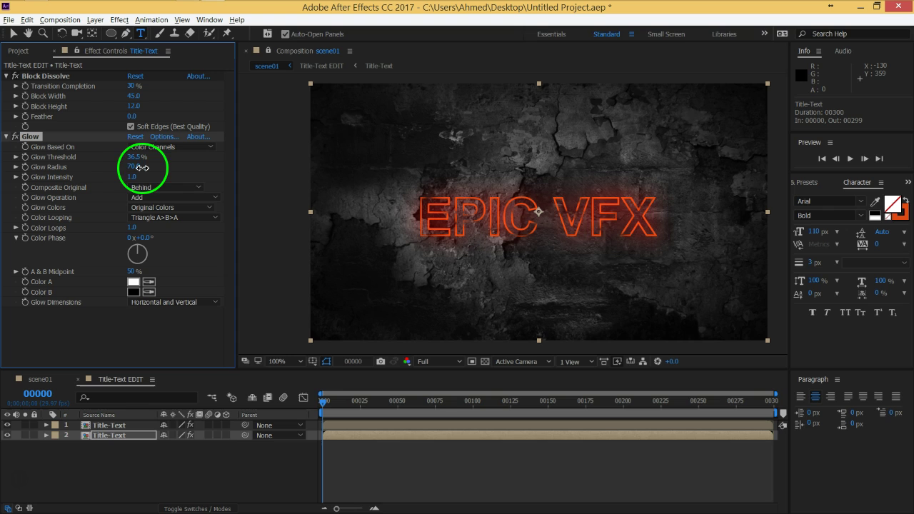
Step: Give the top copy a 33.7% glow threshold and 47 radius, and show the Modes column
click(118, 425)
drag(136, 157, 122, 160)
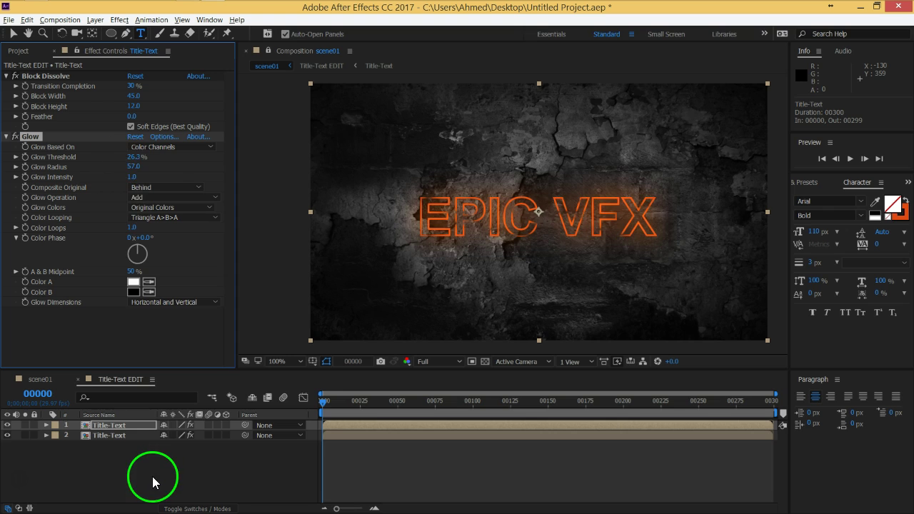
drag(133, 159, 134, 167)
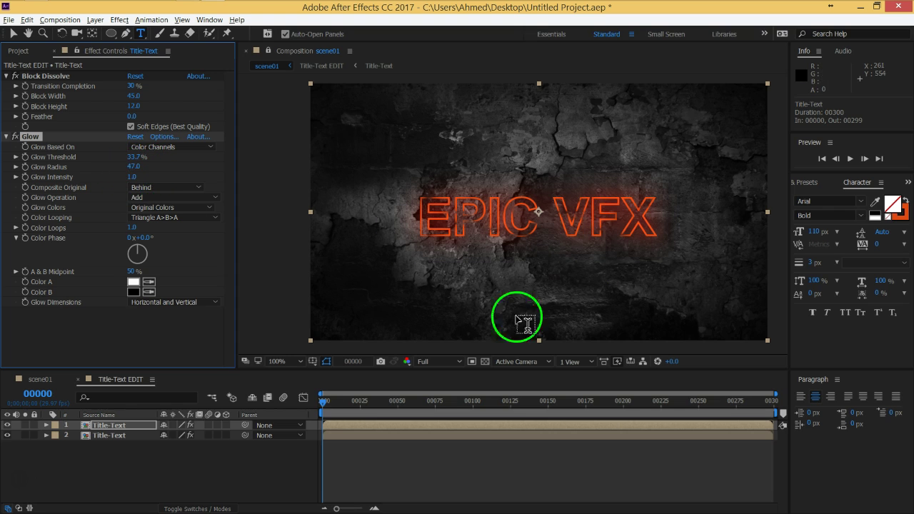
click(195, 469)
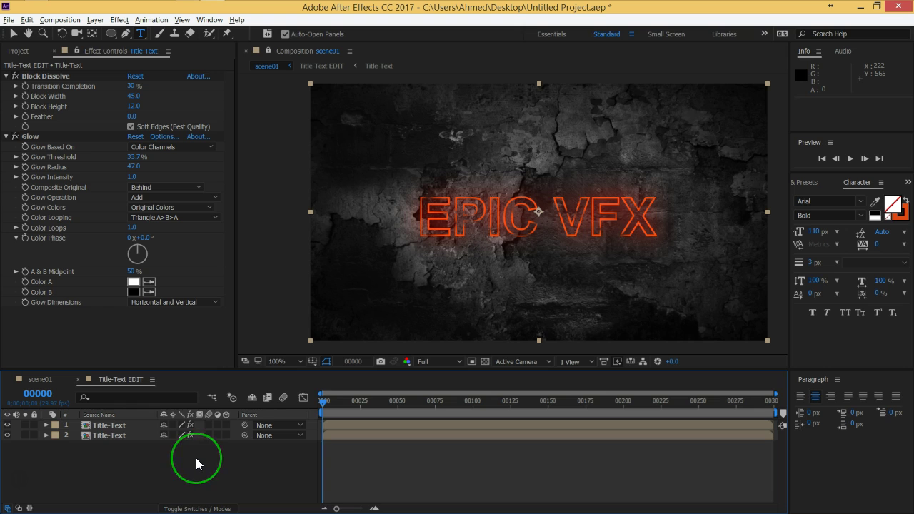
key(F4)
click(182, 424)
Step: Set the top copy to Add mode, dissolve about 47%, and adjust its block size and glow threshold
click(214, 198)
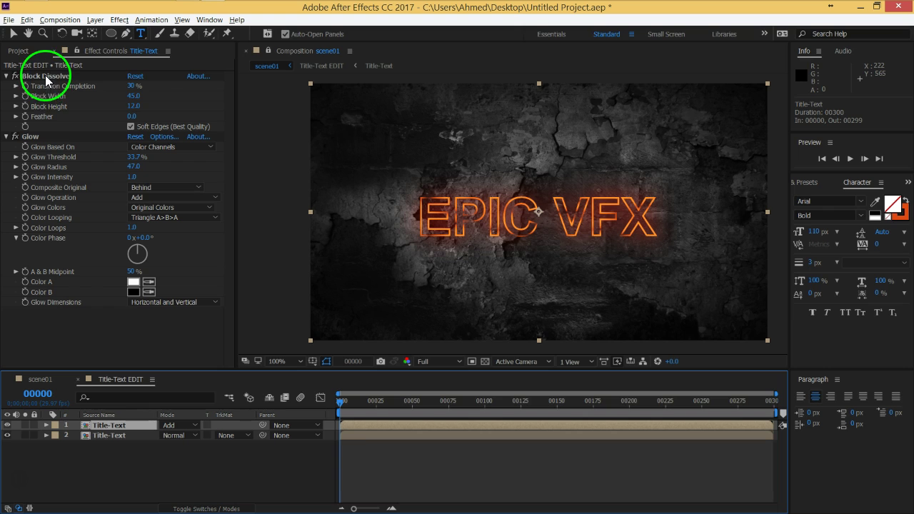
drag(132, 86, 144, 88)
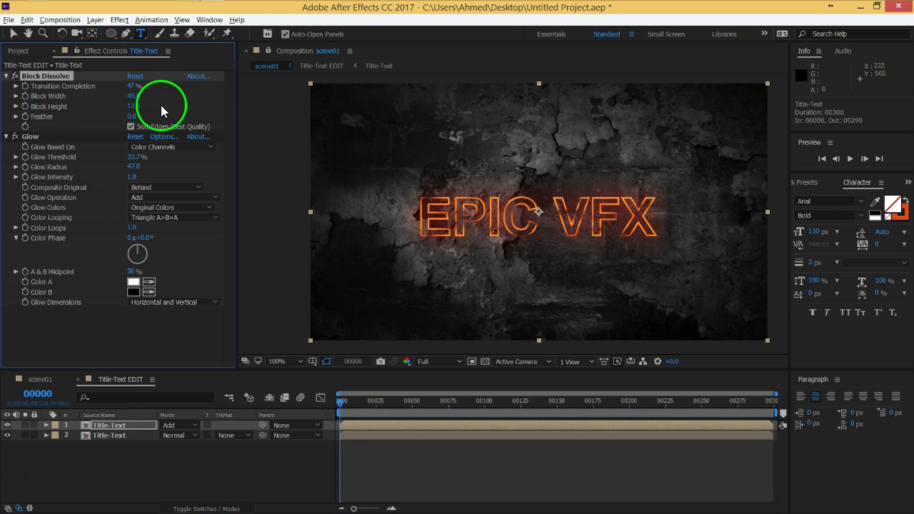
mouse_move(133, 96)
mouse_down()
mouse_move(152, 96)
mouse_move(113, 100)
mouse_move(153, 109)
mouse_move(129, 110)
mouse_up()
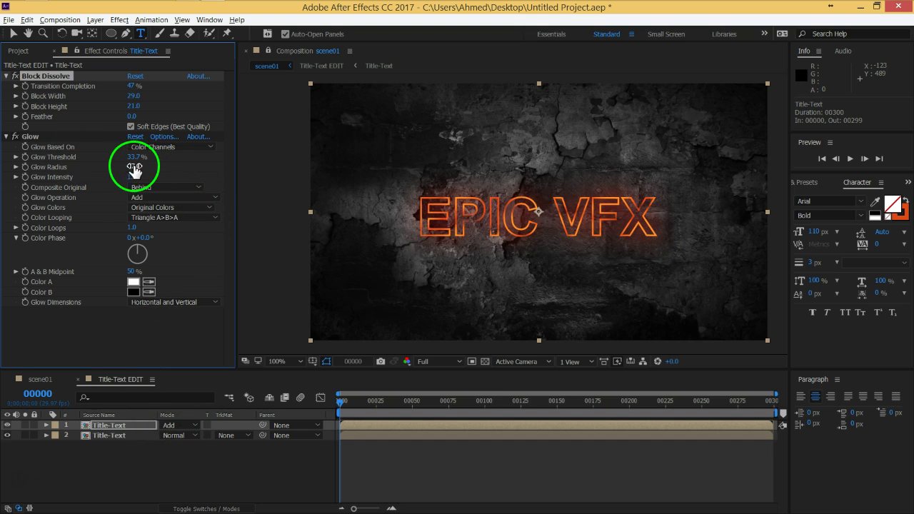
click(125, 427)
mouse_move(128, 157)
mouse_down()
mouse_move(161, 158)
mouse_move(103, 158)
mouse_move(135, 169)
mouse_up()
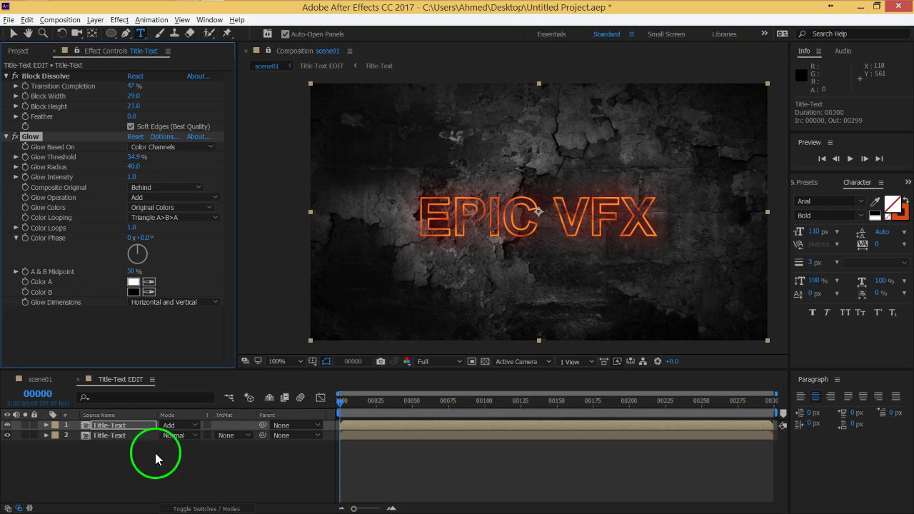
Step: Duplicate the Add-mode copy and set its dissolve to 72% with 101×107 blocks
click(136, 425)
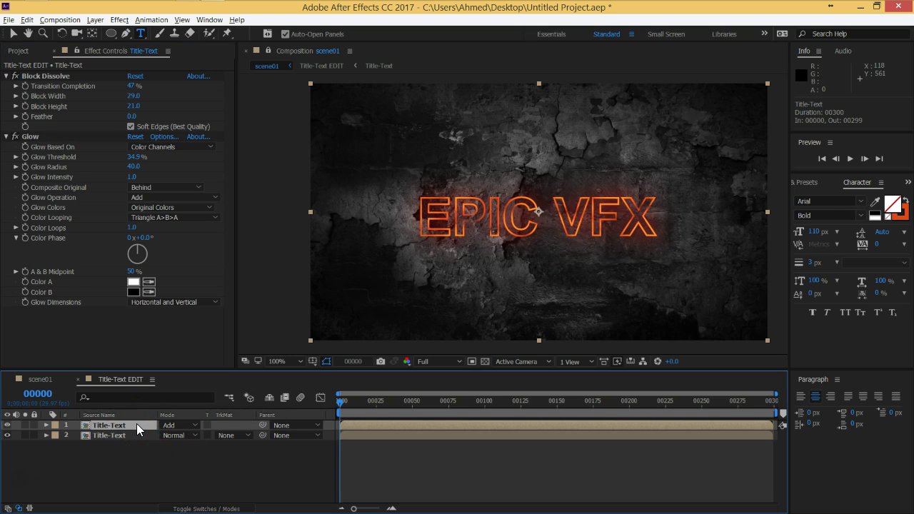
key(ctrl+d)
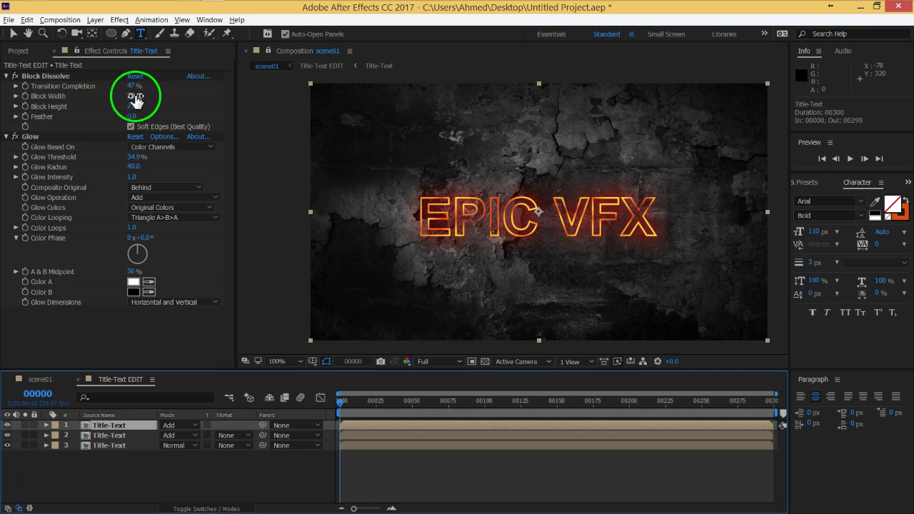
mouse_move(131, 87)
mouse_down()
mouse_move(148, 88)
mouse_move(151, 100)
mouse_up()
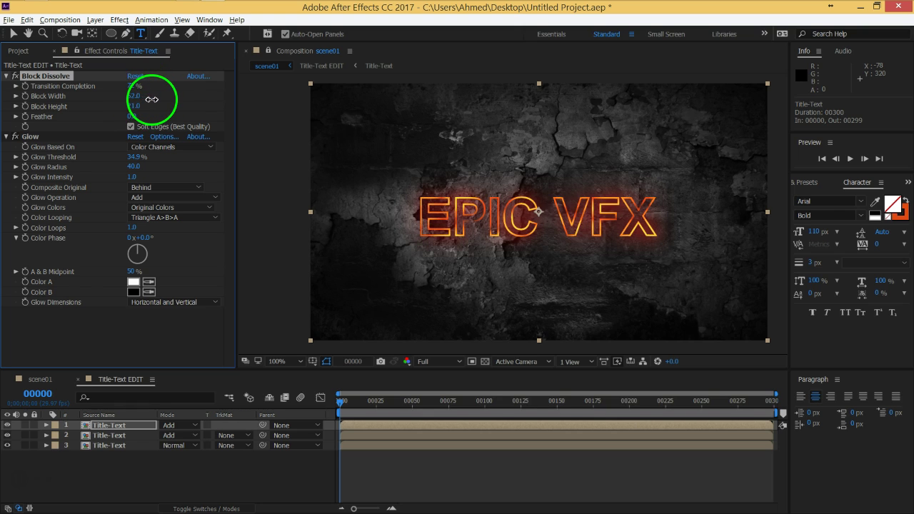
drag(133, 106, 154, 113)
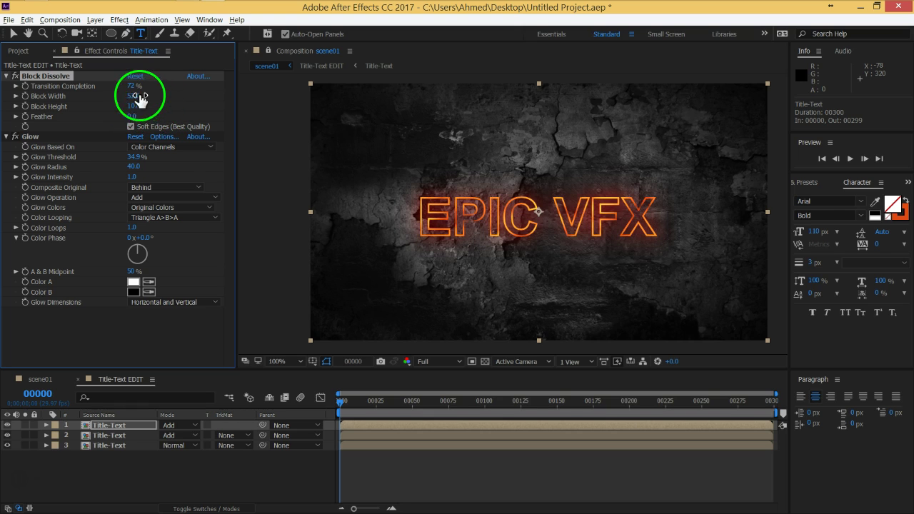
drag(163, 95, 164, 100)
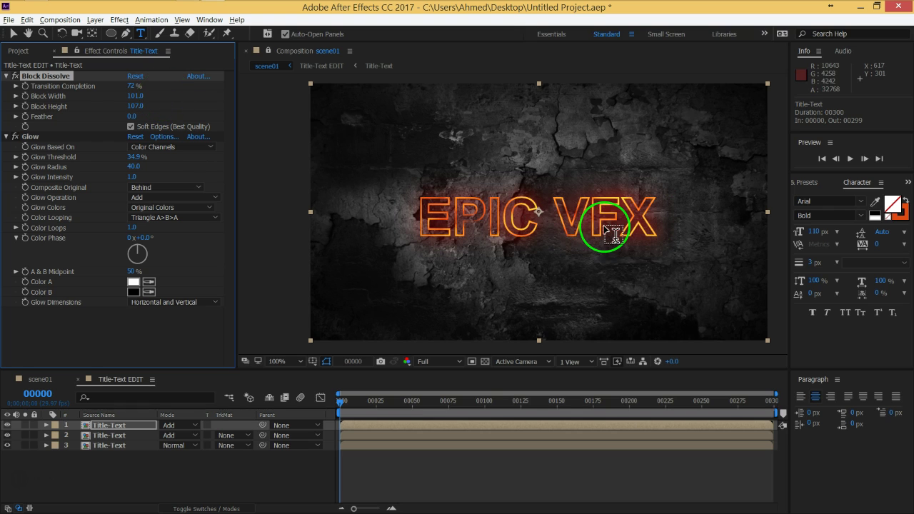
Step: Shrink the top copy's Glow Radius to 12 and show the Project panel
click(207, 458)
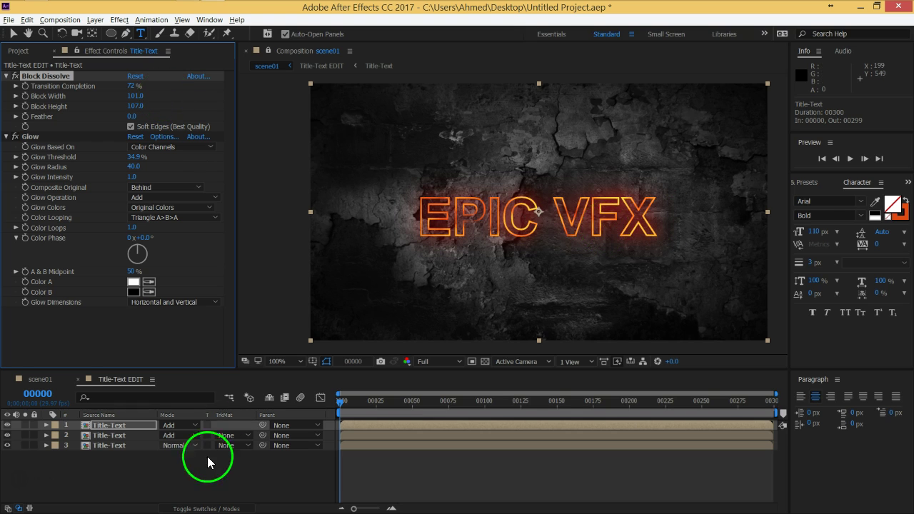
click(109, 427)
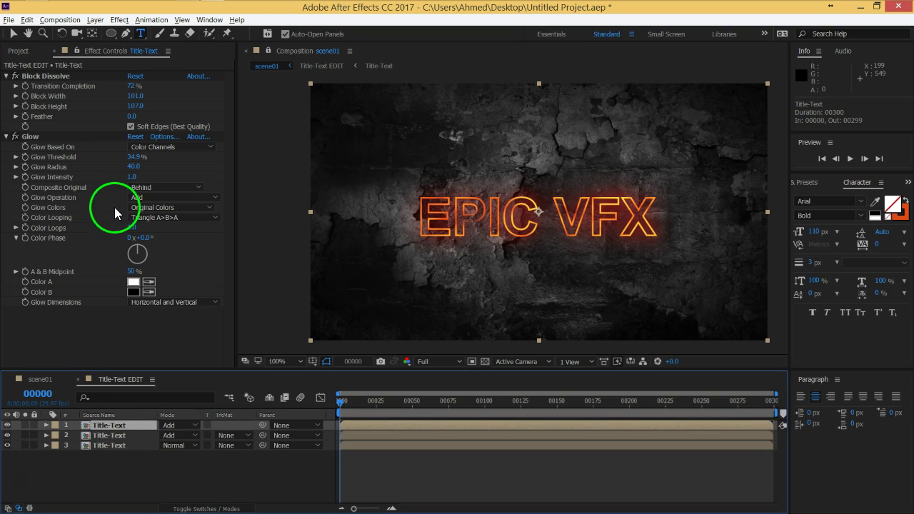
click(128, 165)
drag(129, 165, 116, 165)
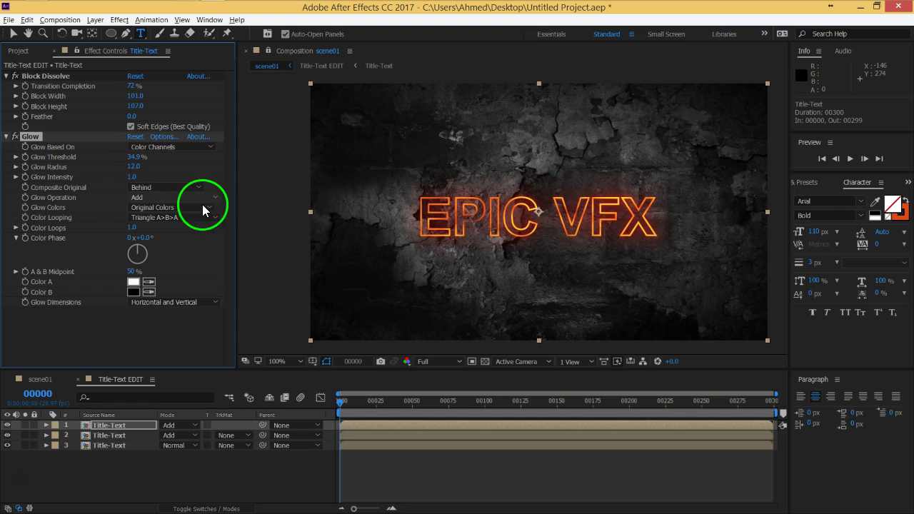
click(149, 468)
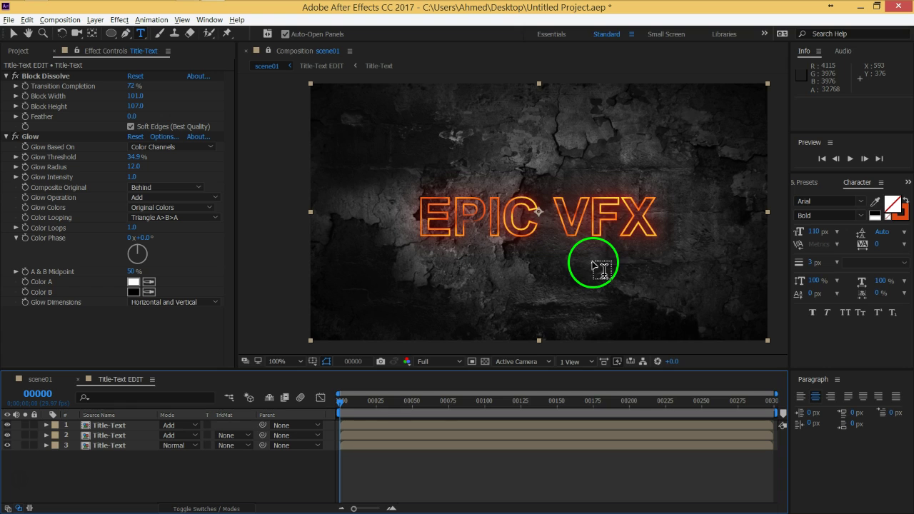
click(18, 51)
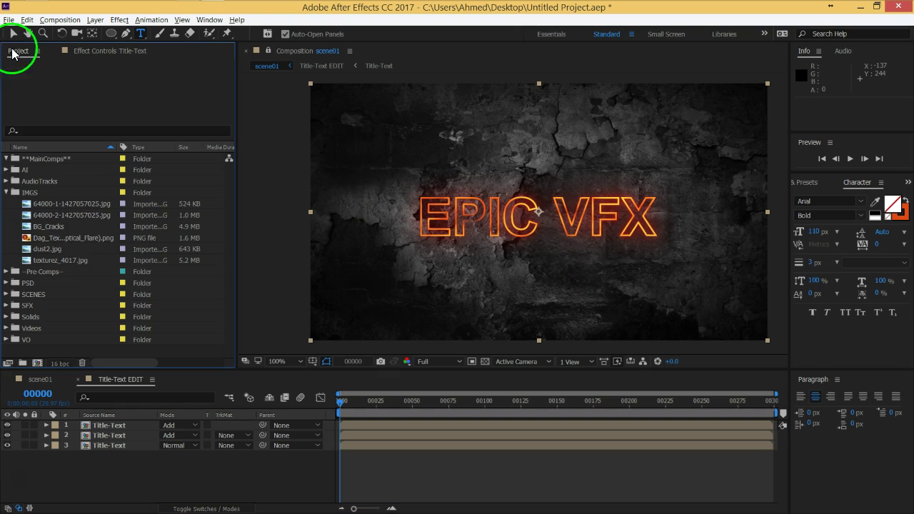
Step: Switch the project colour depth to 32 bits per channel
click(59, 363)
click(197, 142)
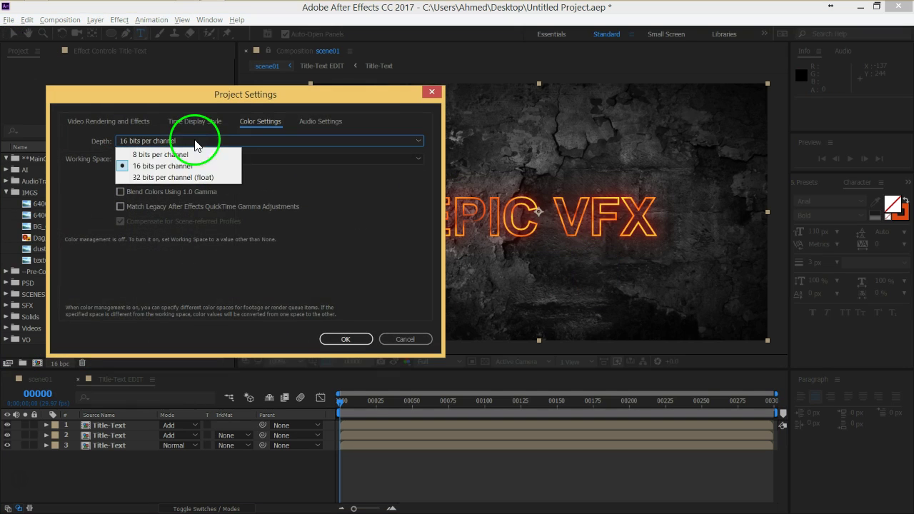
click(179, 177)
click(342, 340)
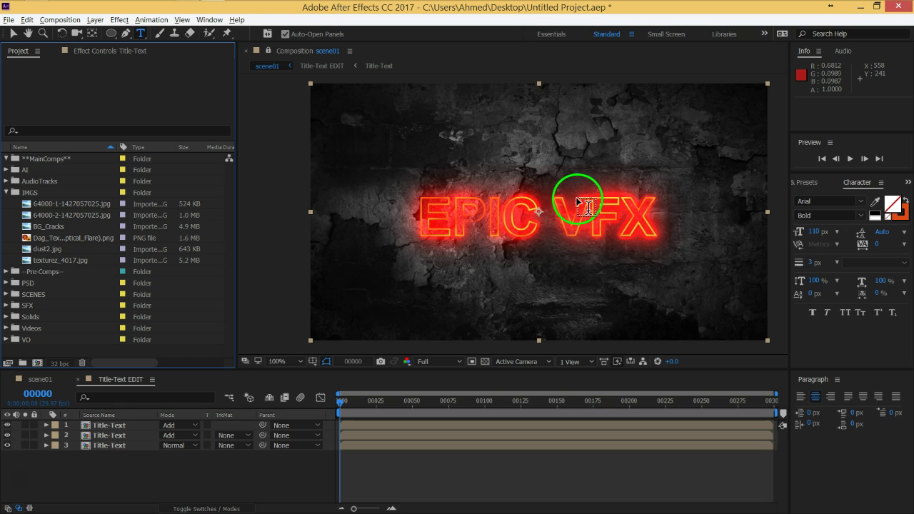
Step: Try a larger glow radius on the middle Title-Text copy, then undo it
click(129, 437)
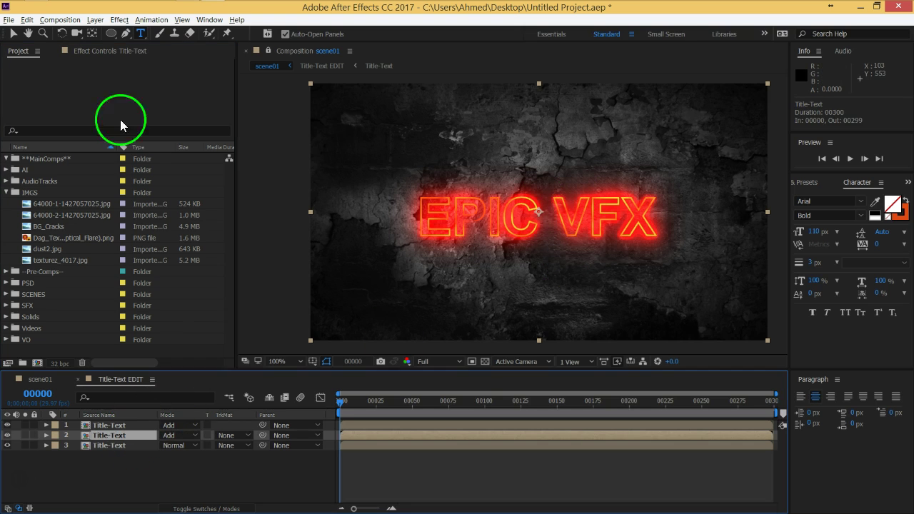
click(101, 51)
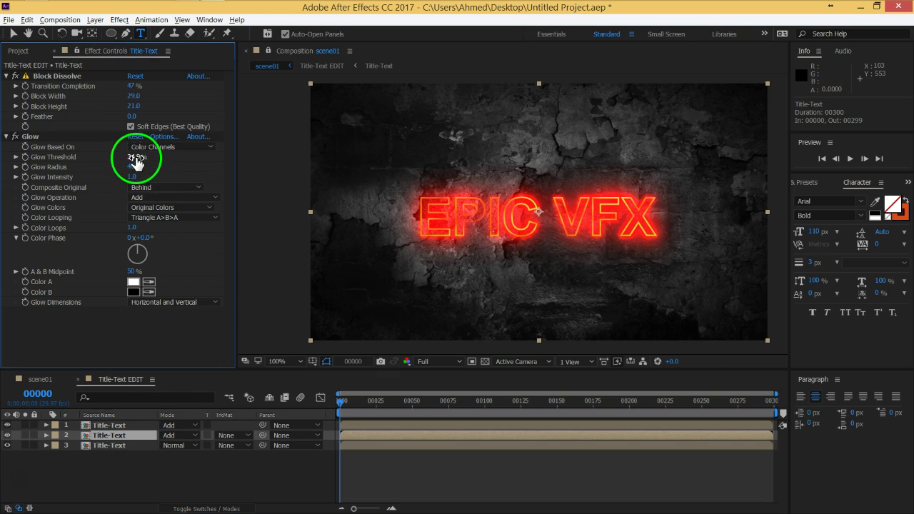
mouse_move(129, 167)
mouse_down()
mouse_move(162, 167)
mouse_move(151, 159)
mouse_up()
click(136, 436)
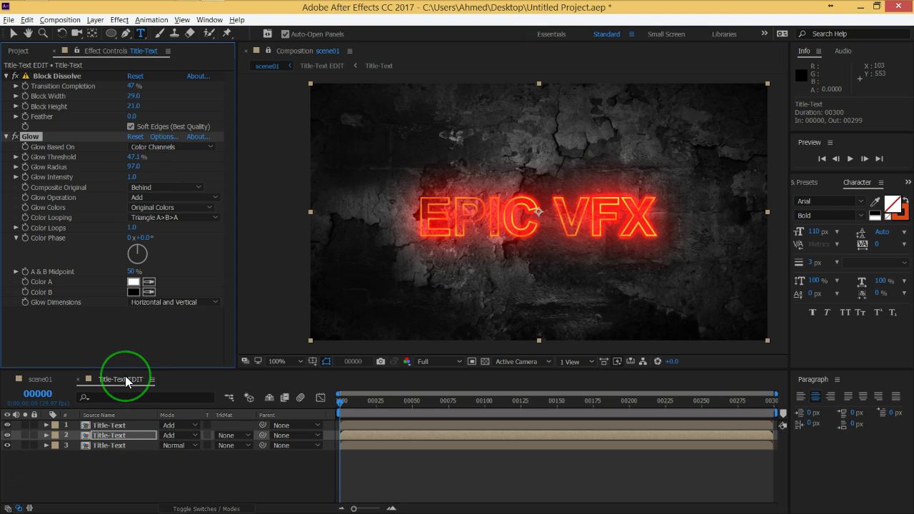
key(ctrl+z)
key(ctrl+z)
key(ctrl+z)
key(ctrl+z)
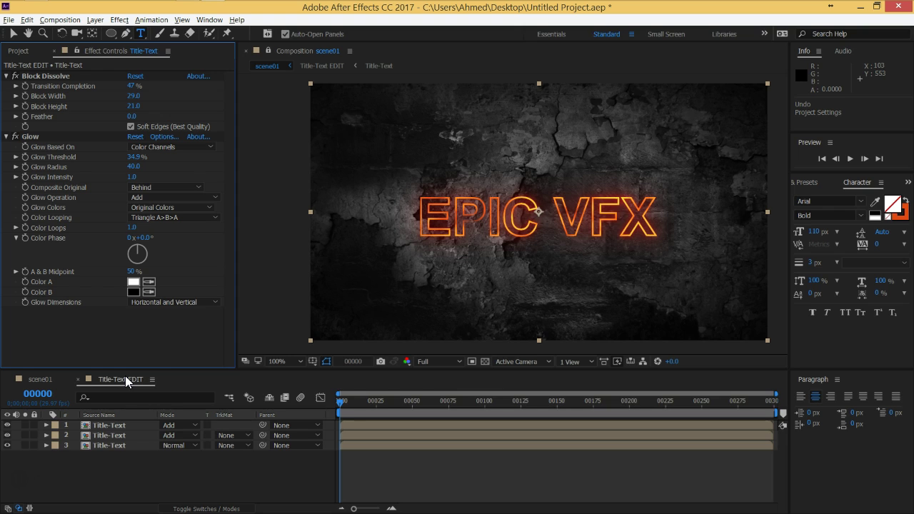
Step: Give the top Title-Text glow intensity 2.5, radius 51, threshold 33.7%, then duplicate it
click(133, 425)
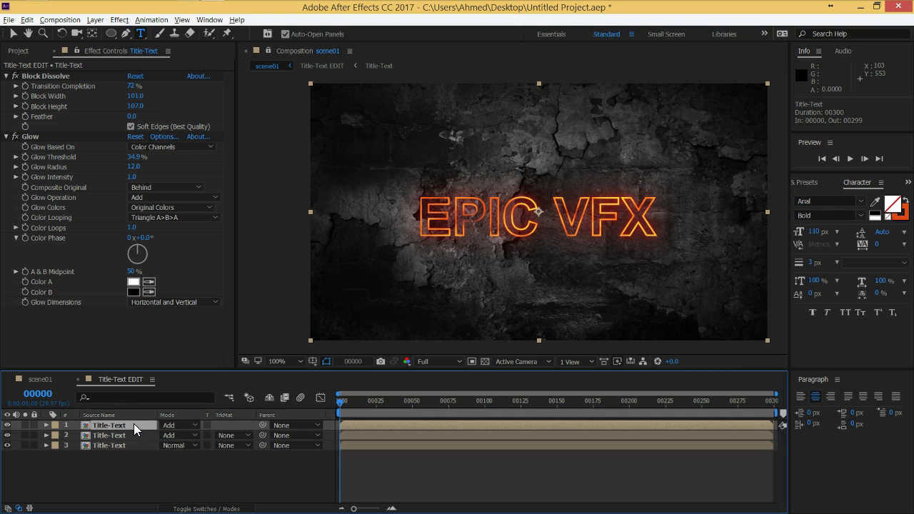
drag(133, 177, 193, 178)
drag(133, 178, 192, 177)
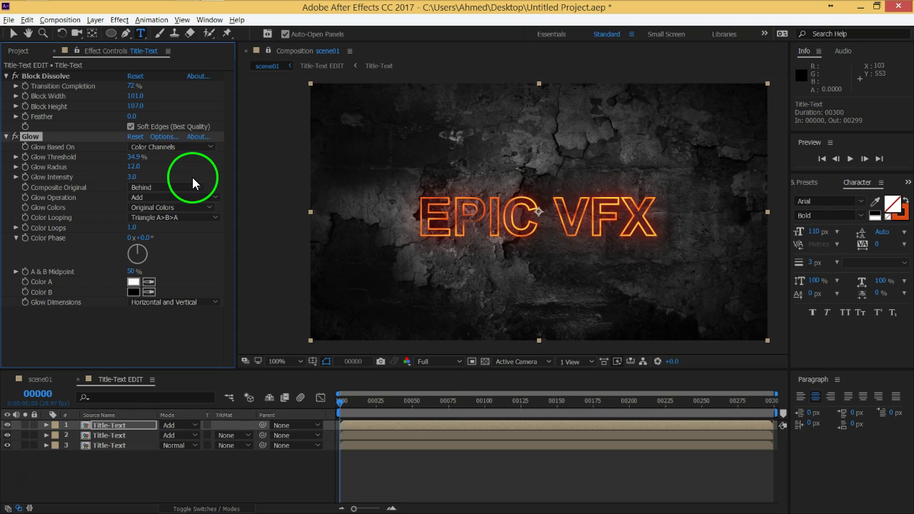
drag(132, 177, 105, 178)
click(8, 426)
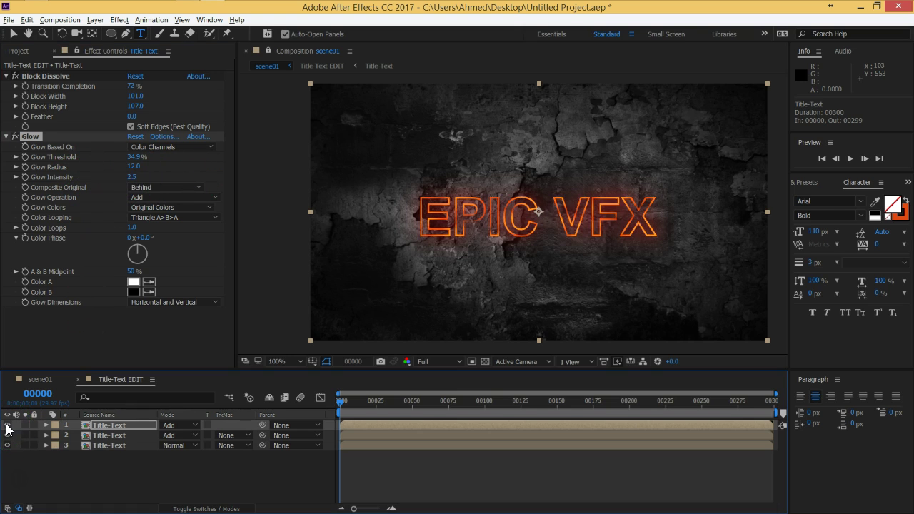
drag(134, 167, 147, 172)
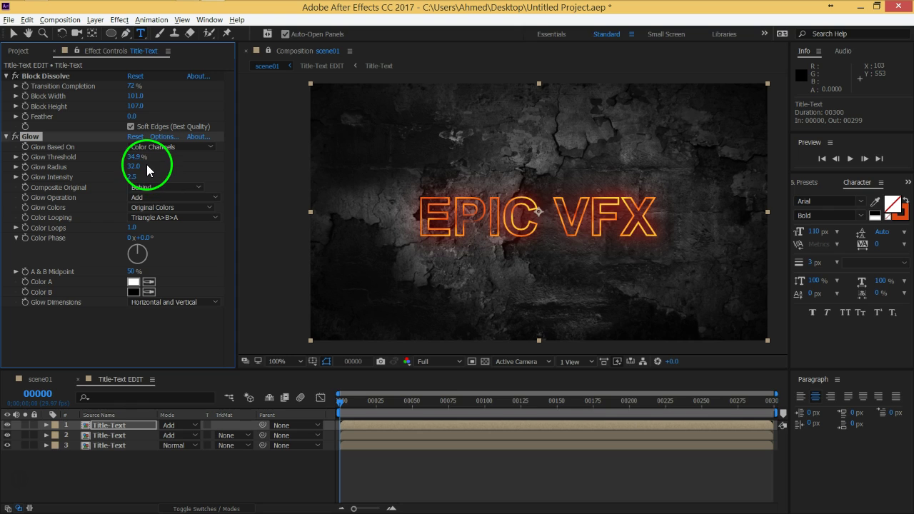
mouse_move(134, 167)
mouse_down()
mouse_move(144, 167)
mouse_move(120, 161)
mouse_up()
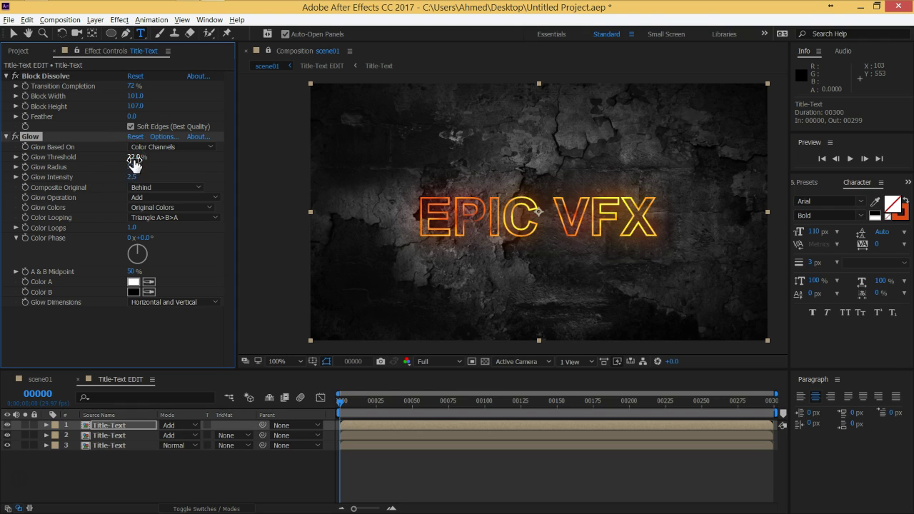
drag(138, 159, 143, 160)
click(163, 490)
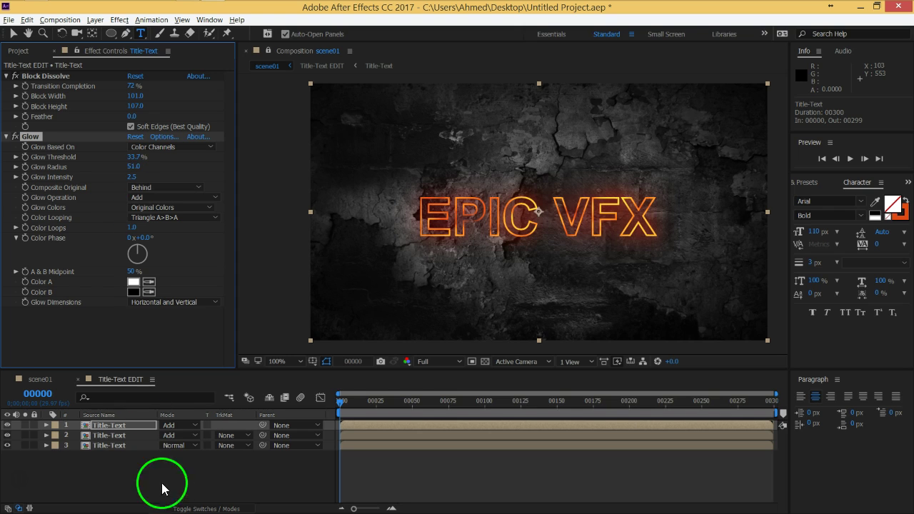
click(118, 427)
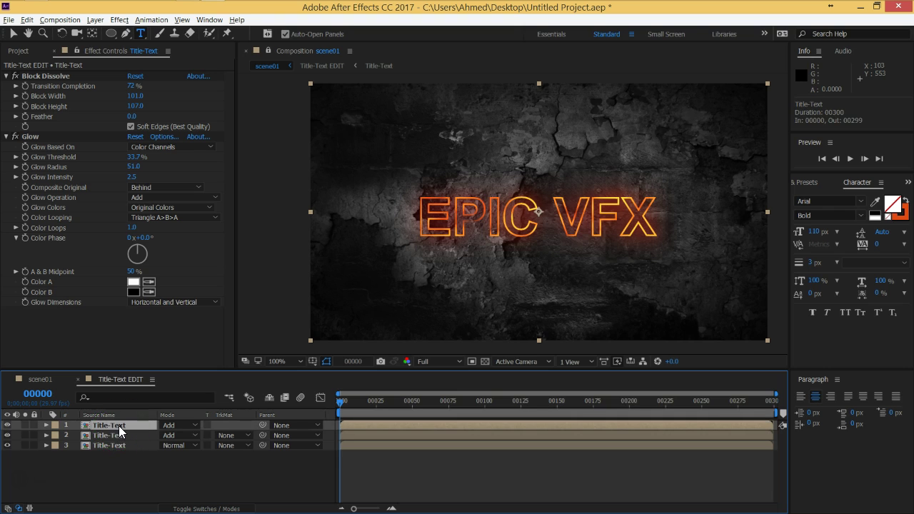
key(ctrl+d)
Step: Set the new copy's Block Dissolve to 54% completion with 74×74 blocks
click(586, 294)
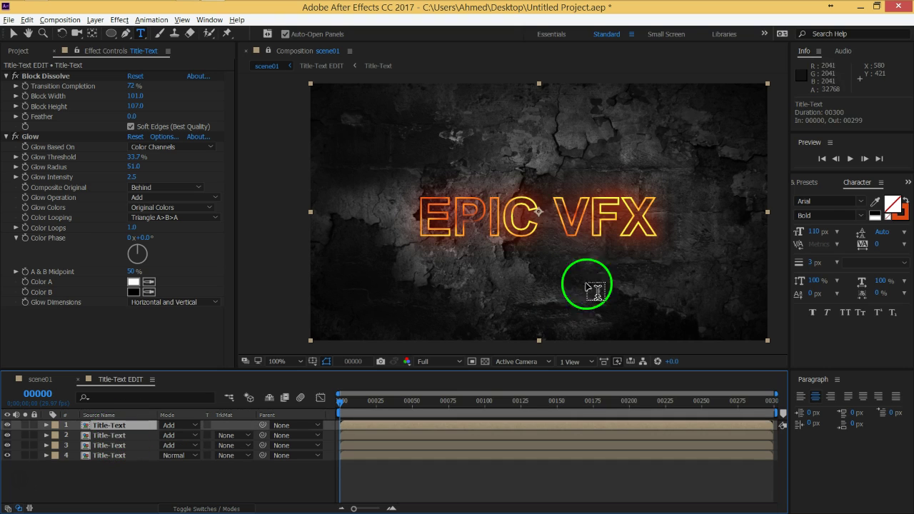
click(124, 152)
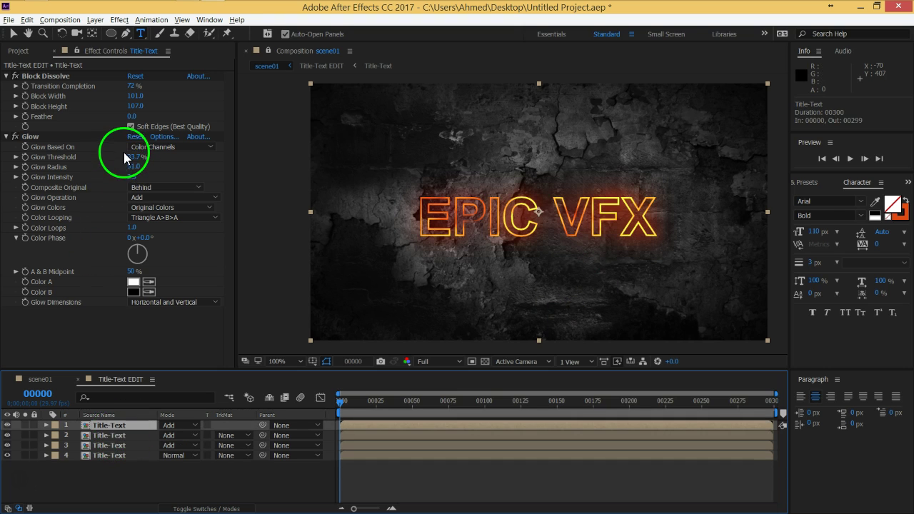
click(130, 106)
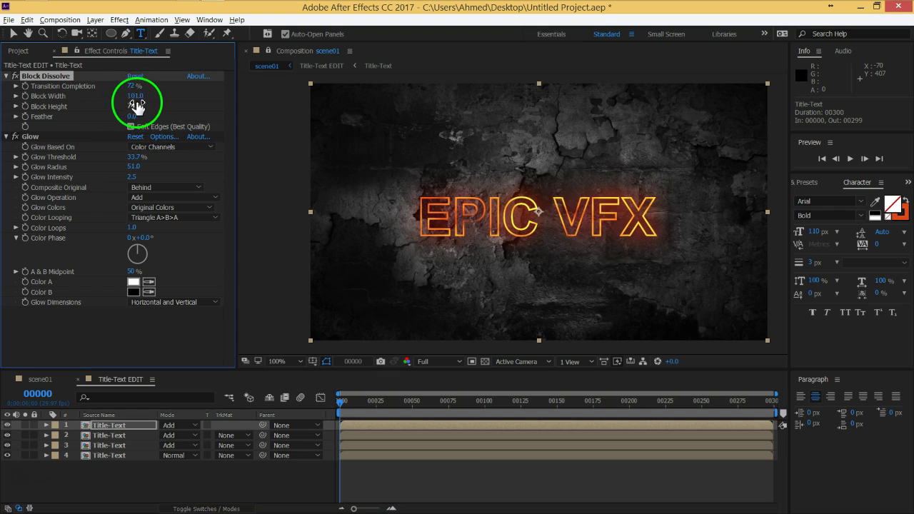
mouse_move(136, 105)
mouse_down()
mouse_move(122, 106)
mouse_move(122, 96)
mouse_move(151, 86)
mouse_move(104, 88)
mouse_move(140, 89)
mouse_up()
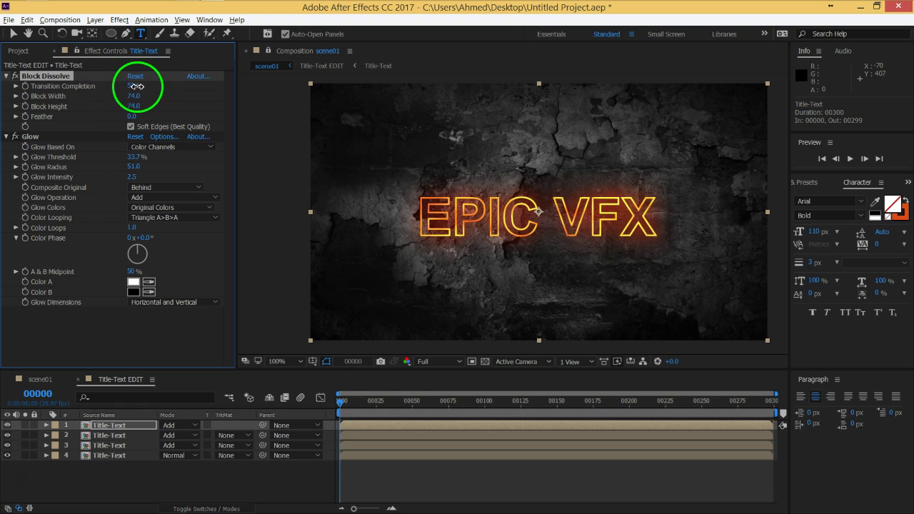
Step: Set the copy's Glow to radius 32, threshold 51% and intensity 1.0
mouse_move(134, 167)
mouse_down()
mouse_move(126, 168)
mouse_move(153, 159)
mouse_up()
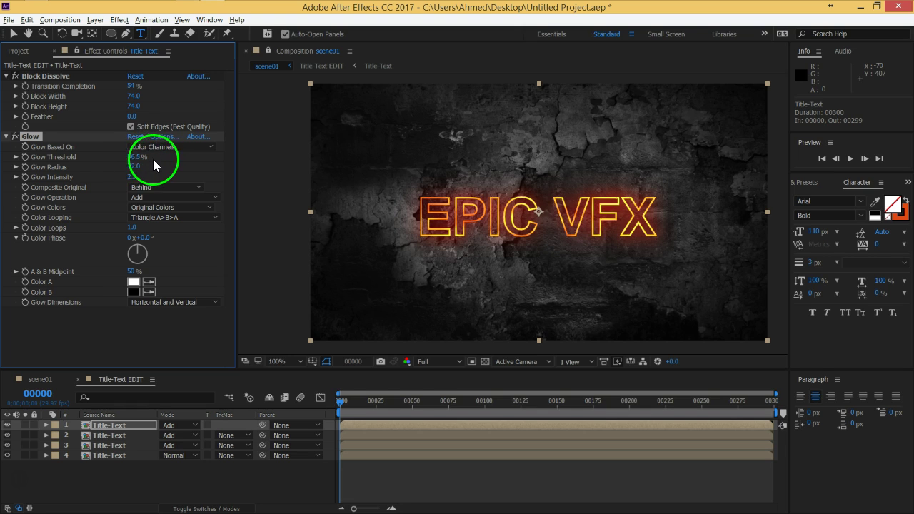
click(138, 177)
text(1)
key(Return)
click(77, 500)
click(80, 499)
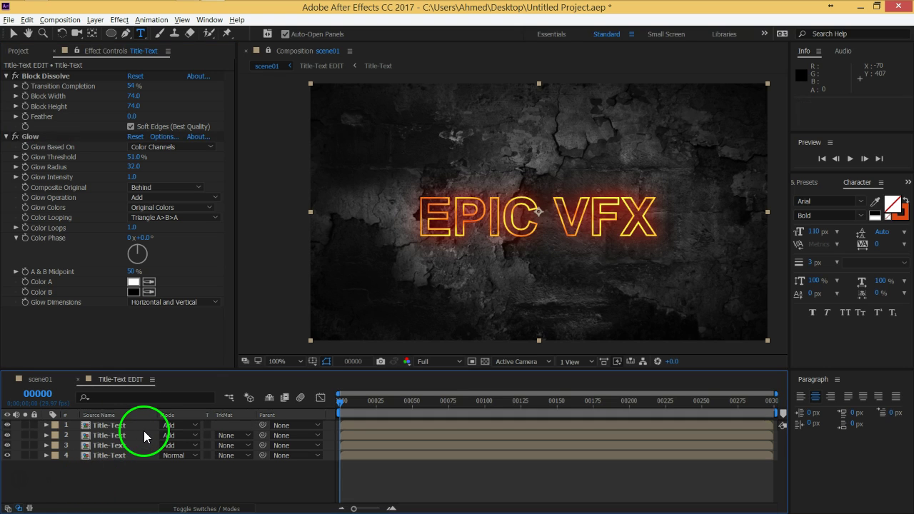
Step: Add a new adjustment layer with Ctrl+Alt+Y and rename it 'Exposure'
click(95, 20)
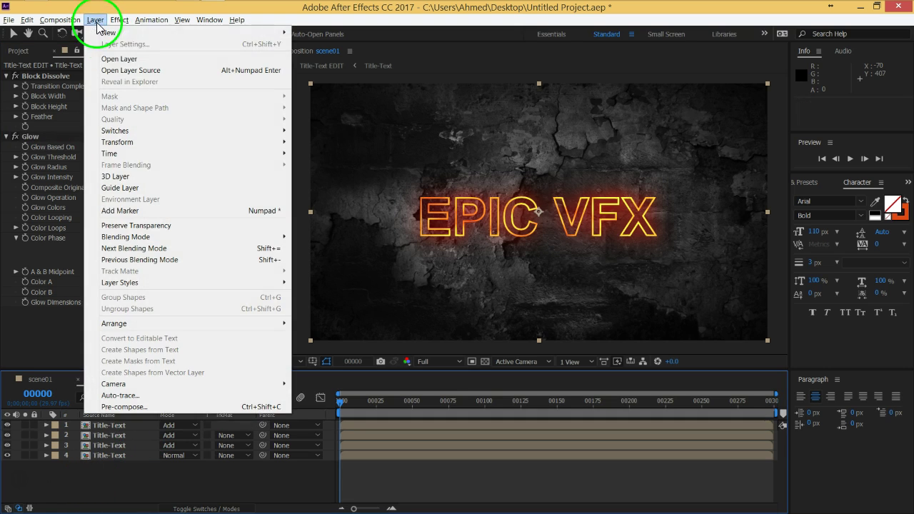
mouse_move(161, 32)
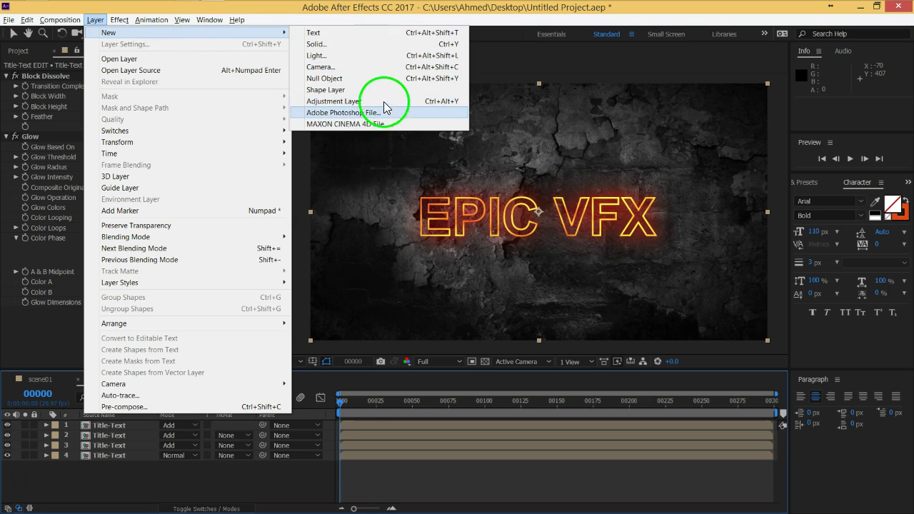
click(201, 475)
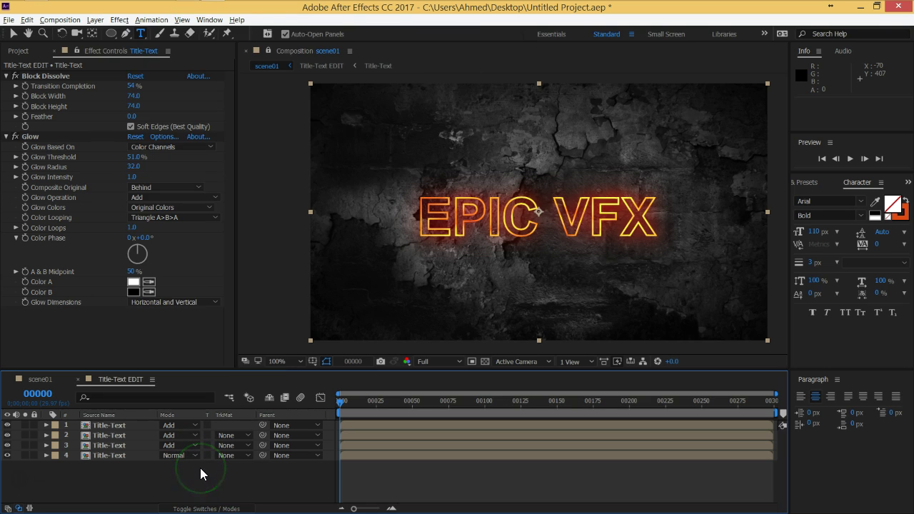
key(ctrl+alt+y)
click(124, 424)
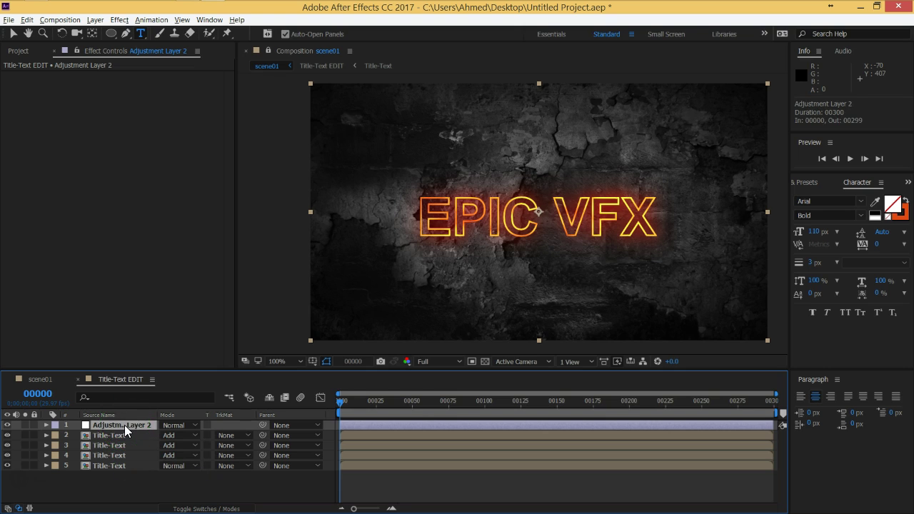
key(Return)
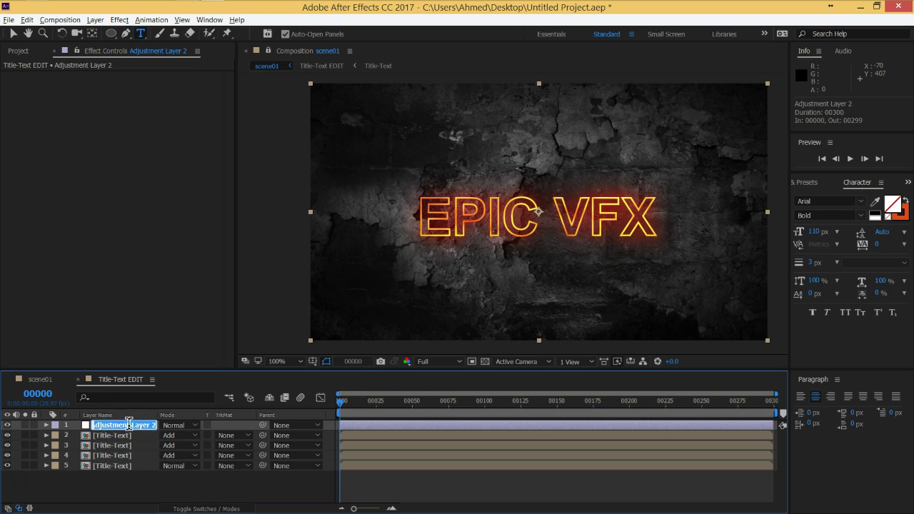
text(Exposure)
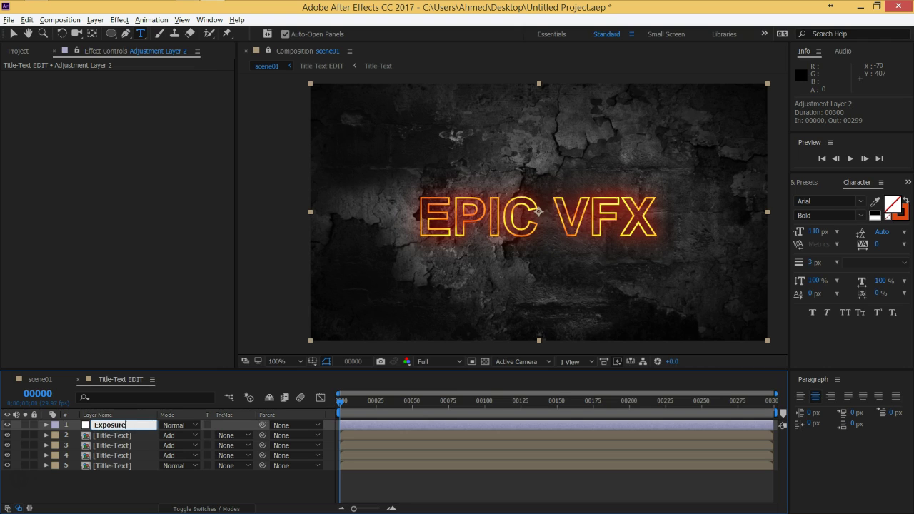
key(Return)
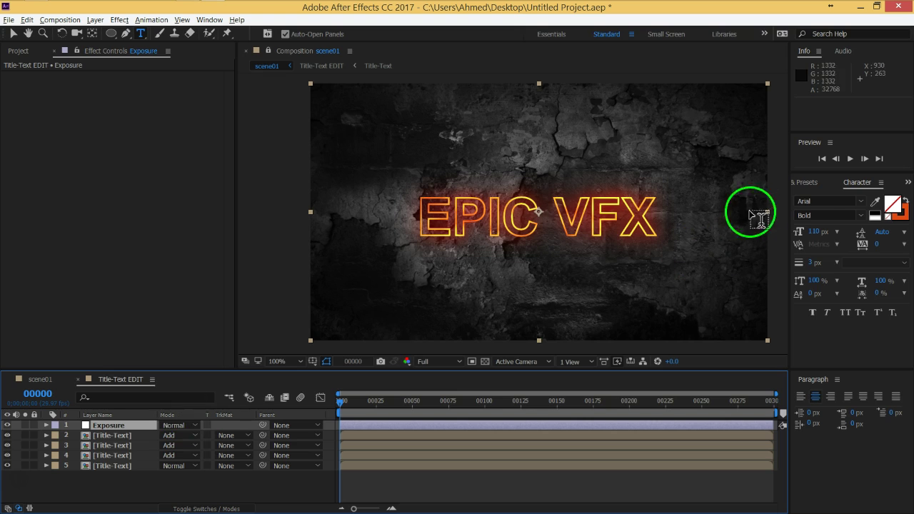
Step: Search 'expo' in Effects & Presets and drop Exposure onto the Title-Text EDIT layer
click(806, 181)
double_click(822, 198)
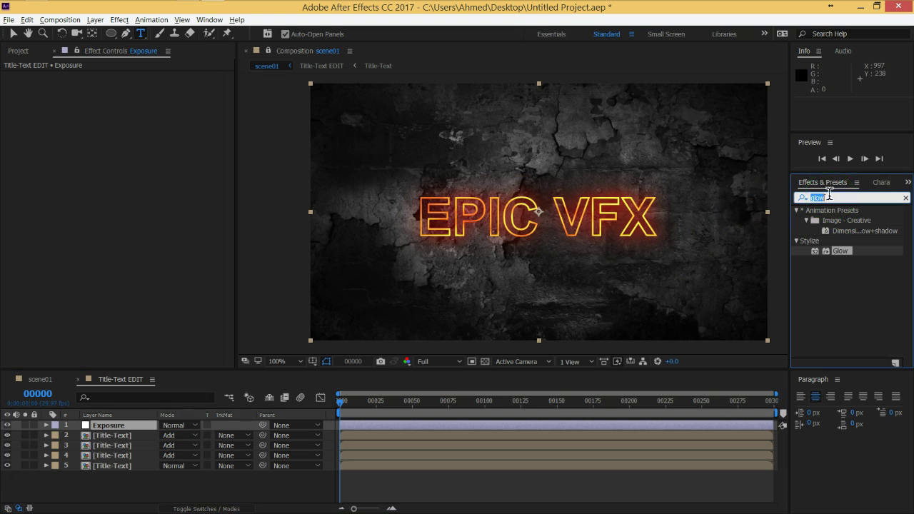
text(expo)
click(847, 325)
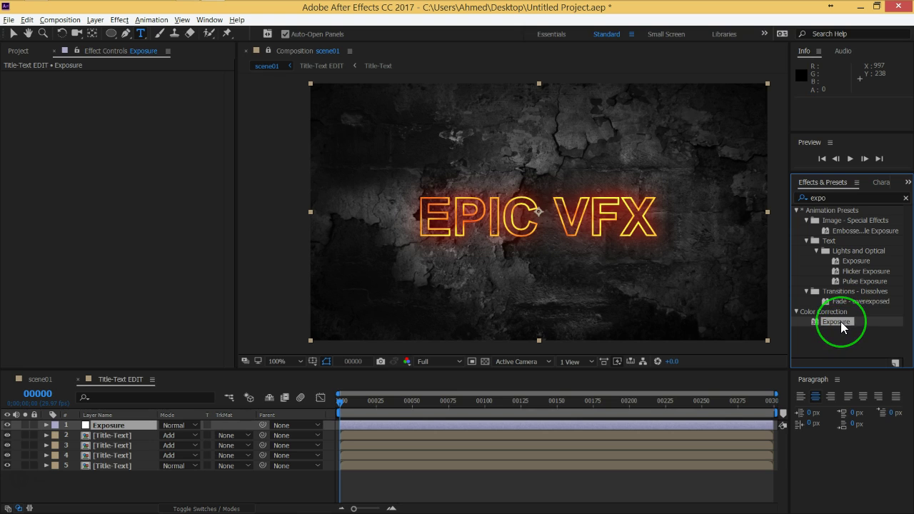
drag(841, 322, 660, 298)
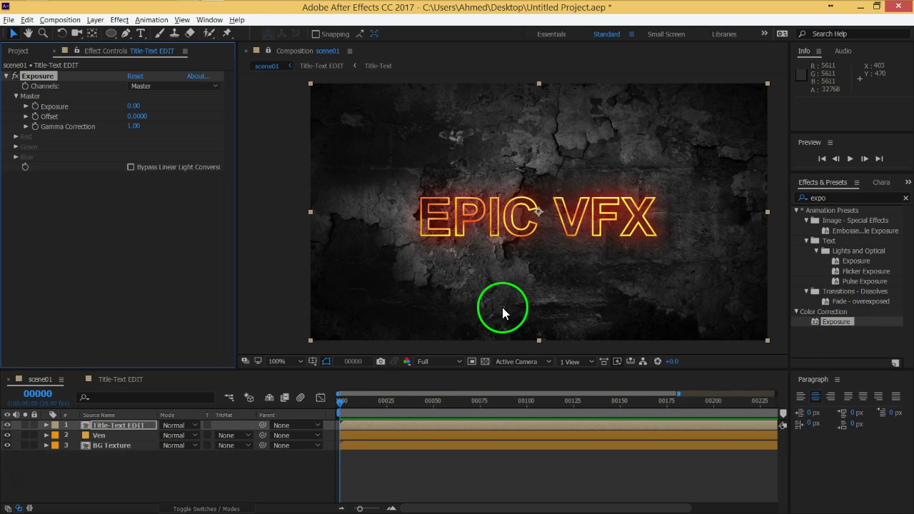
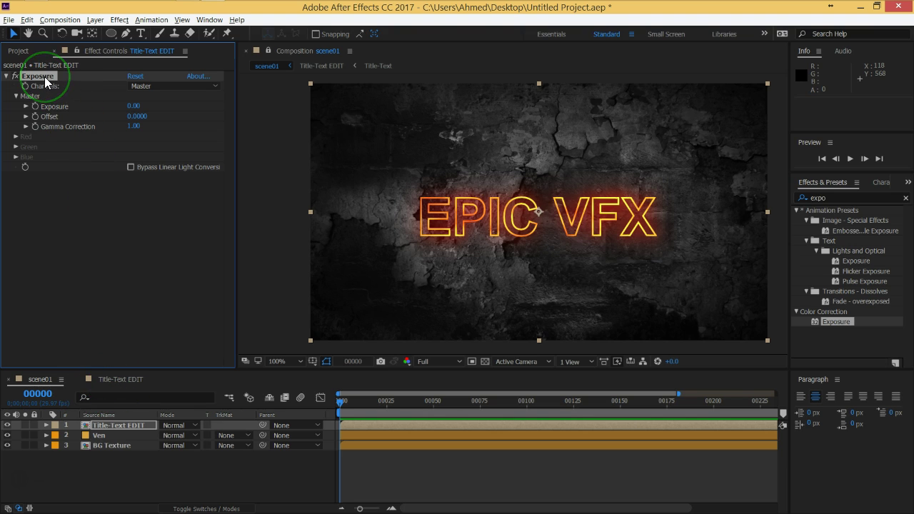
Step: Move the Exposure effect from the title layer onto the Exposure layer inside Title-Text EDIT
key(Delete)
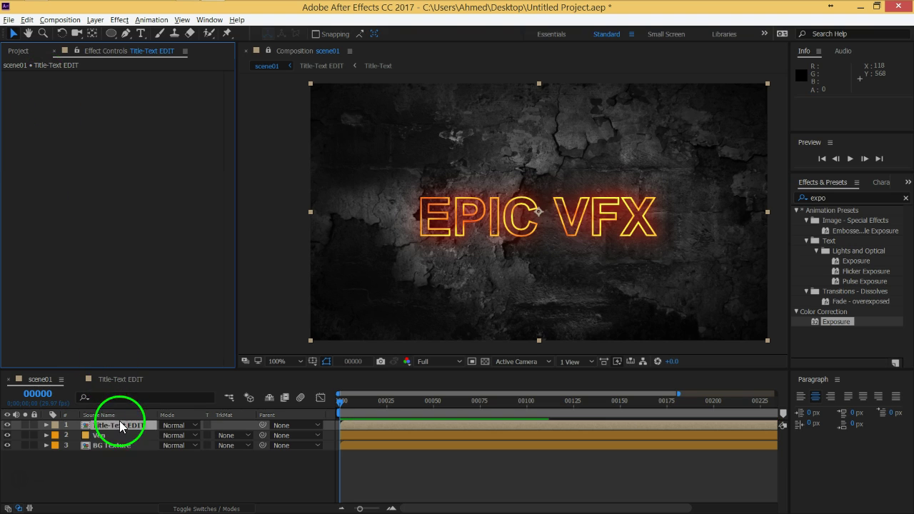
click(123, 465)
click(120, 379)
click(118, 425)
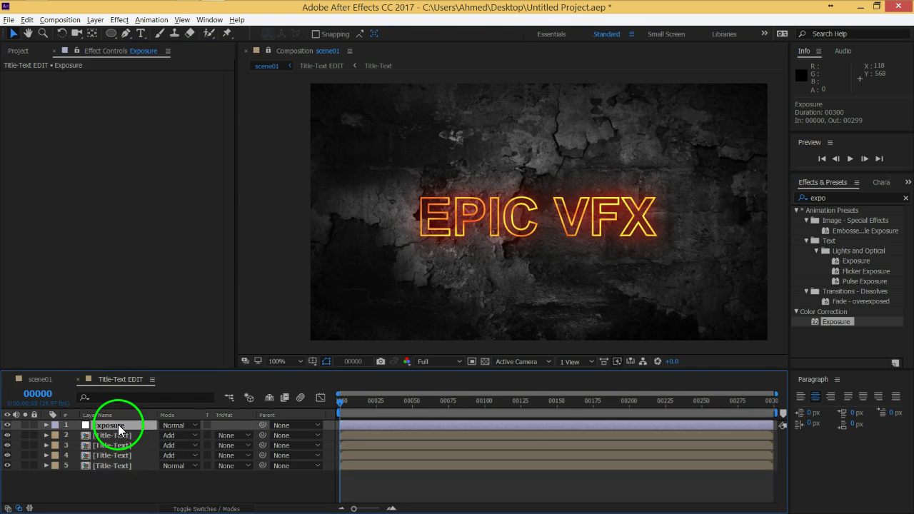
drag(834, 319, 124, 427)
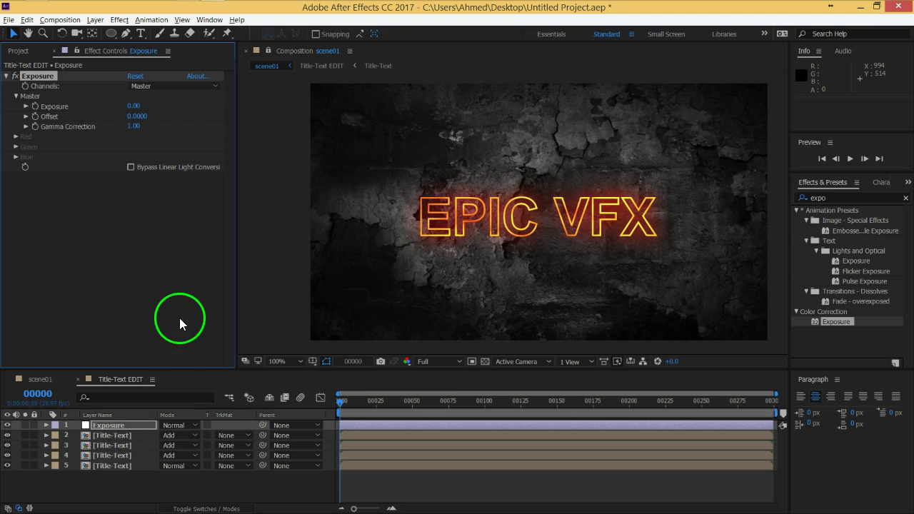
Step: Set the Exposure effect to Exposure 0.34 and Gamma 1.18, with Bypass Linear Light on
click(36, 108)
drag(133, 106, 148, 109)
click(135, 107)
text(0.87)
click(175, 110)
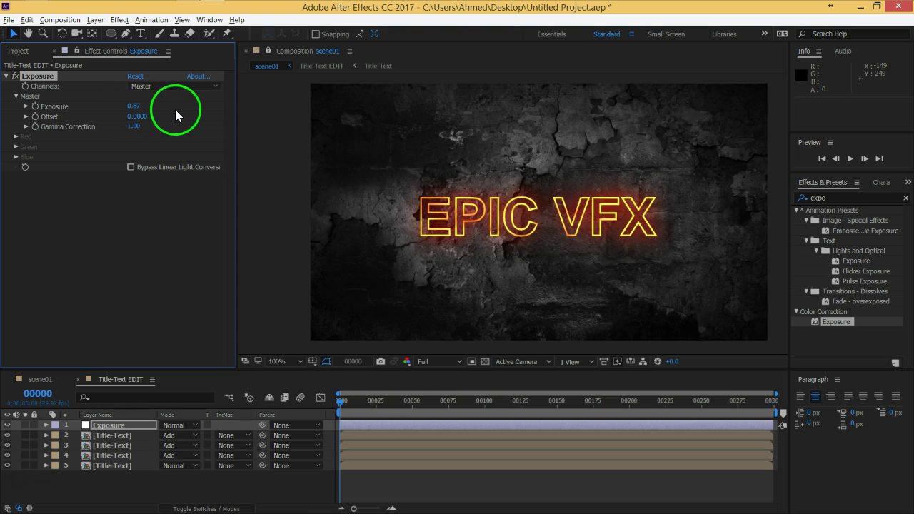
click(131, 167)
click(131, 167)
click(131, 168)
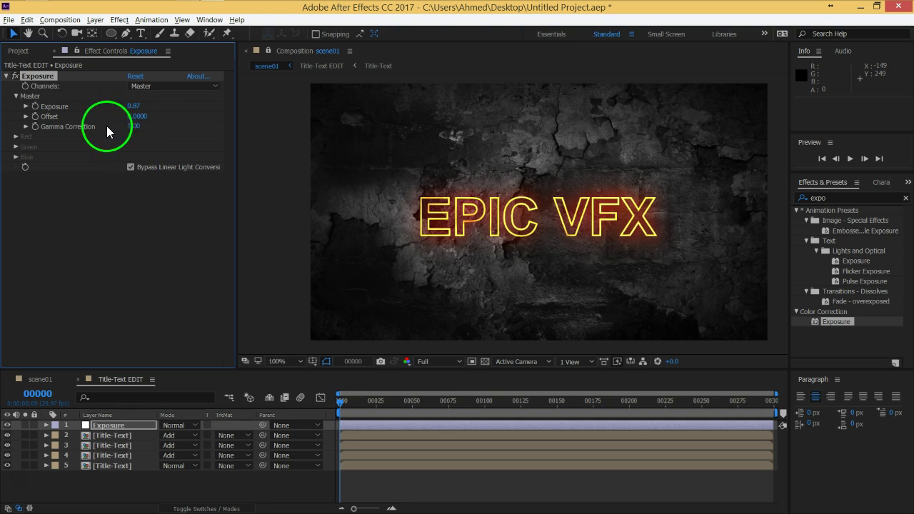
mouse_move(130, 125)
mouse_down()
mouse_move(113, 128)
mouse_move(167, 126)
mouse_up()
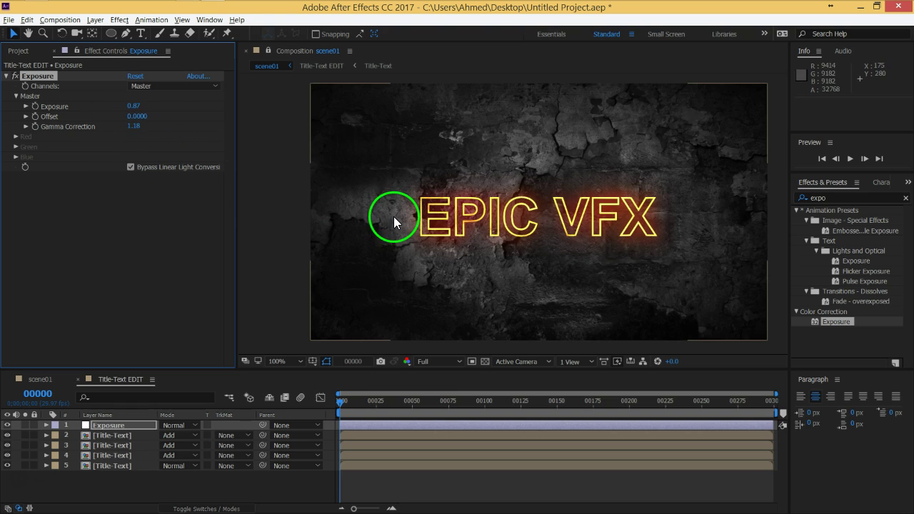
mouse_move(132, 105)
mouse_down()
mouse_move(120, 111)
mouse_move(139, 111)
mouse_up()
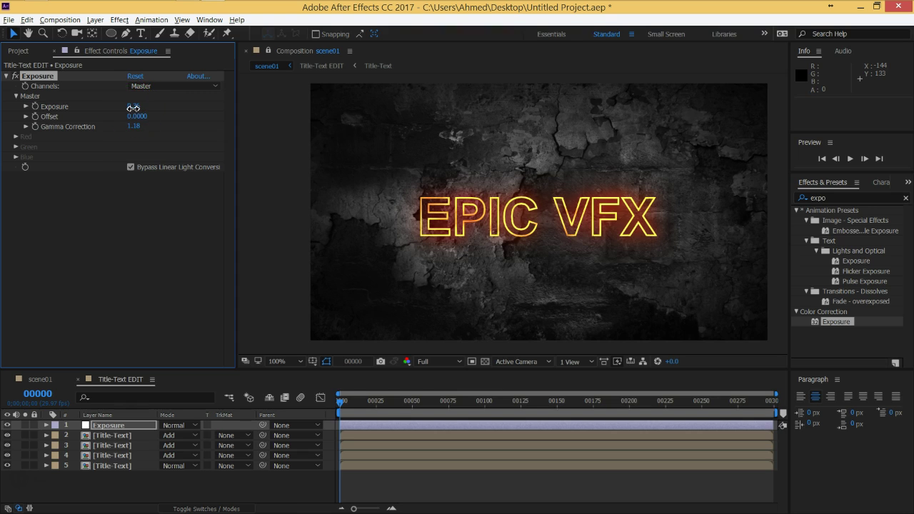
click(255, 298)
click(136, 486)
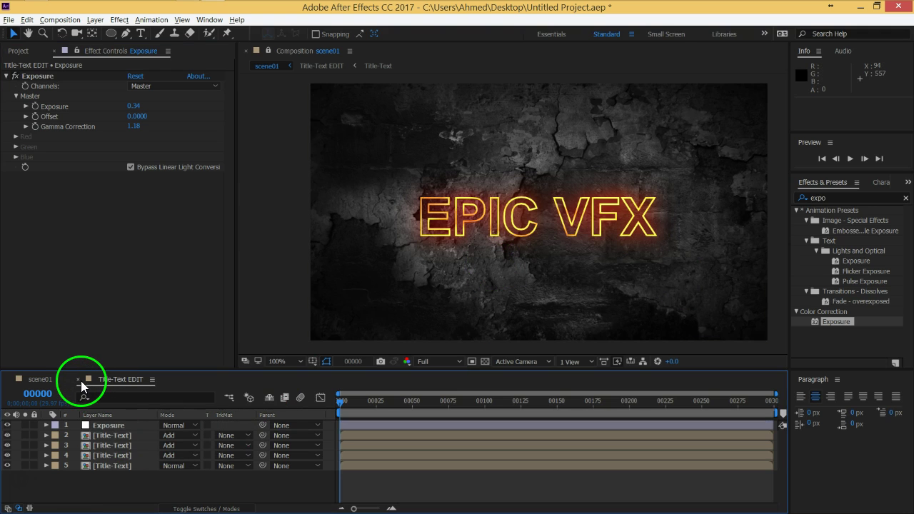
Step: Open the Title-Text precomp, then step back through Title-Text EDIT to scene01
click(123, 436)
double_click(123, 439)
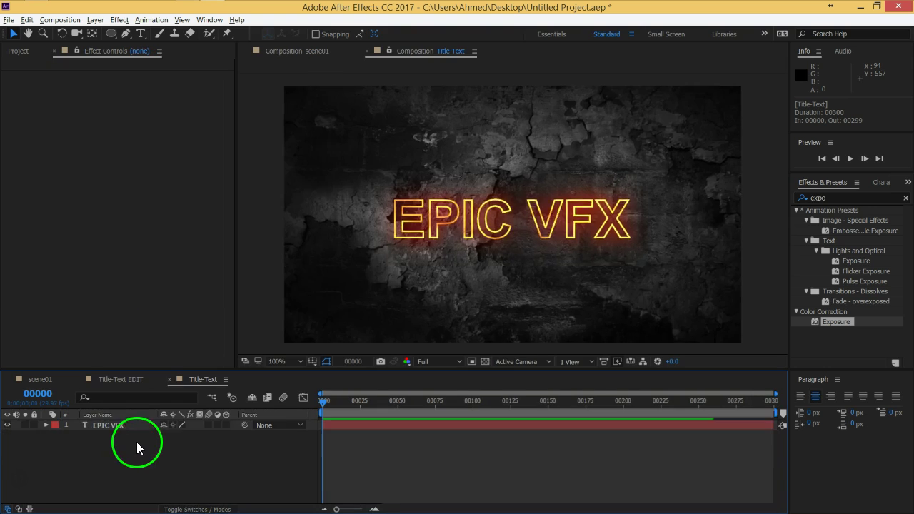
click(127, 381)
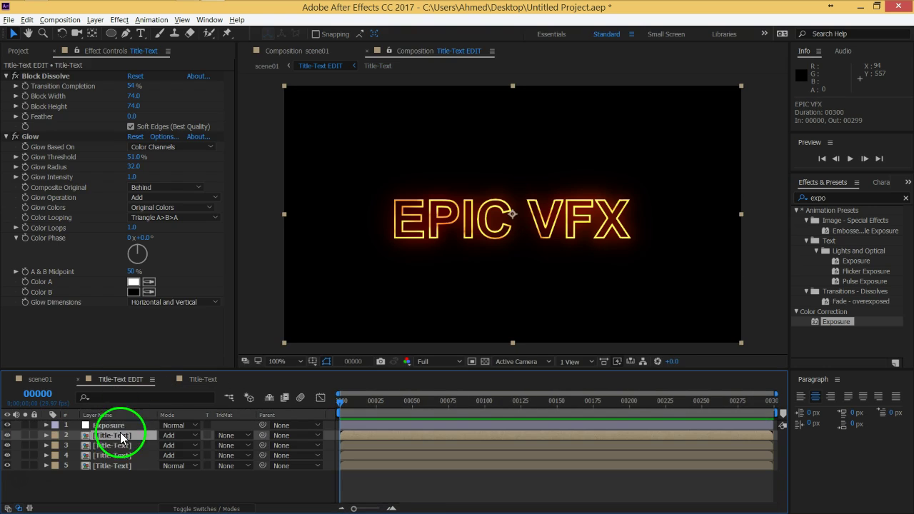
click(43, 381)
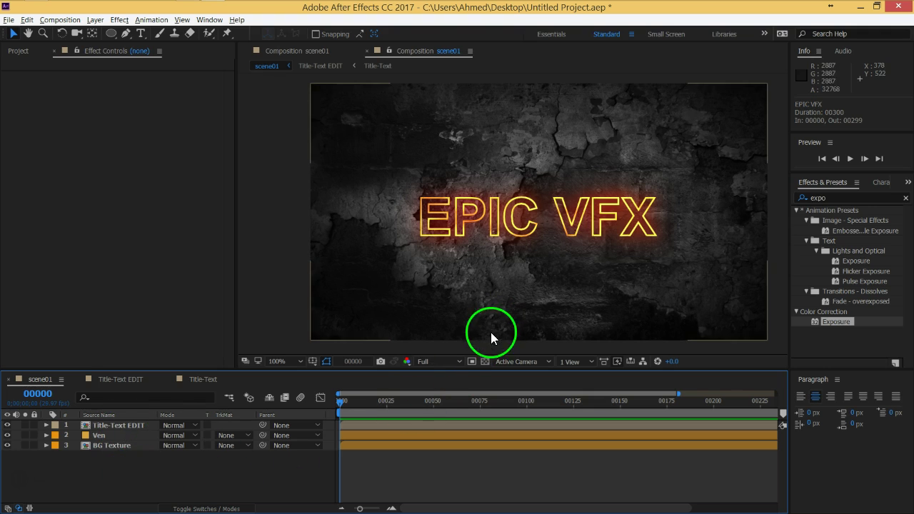
Step: Enlarge the composition viewer and pan the view across the scene
drag(416, 369, 416, 393)
click(343, 437)
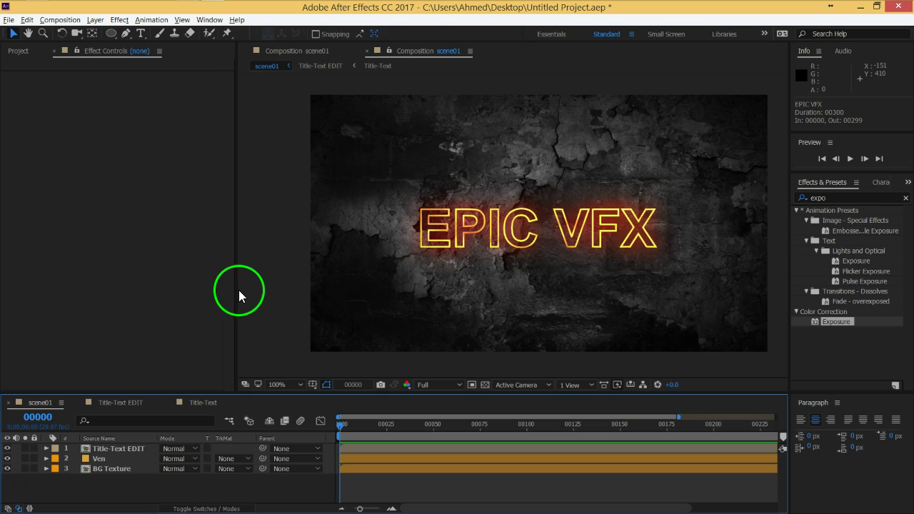
click(353, 297)
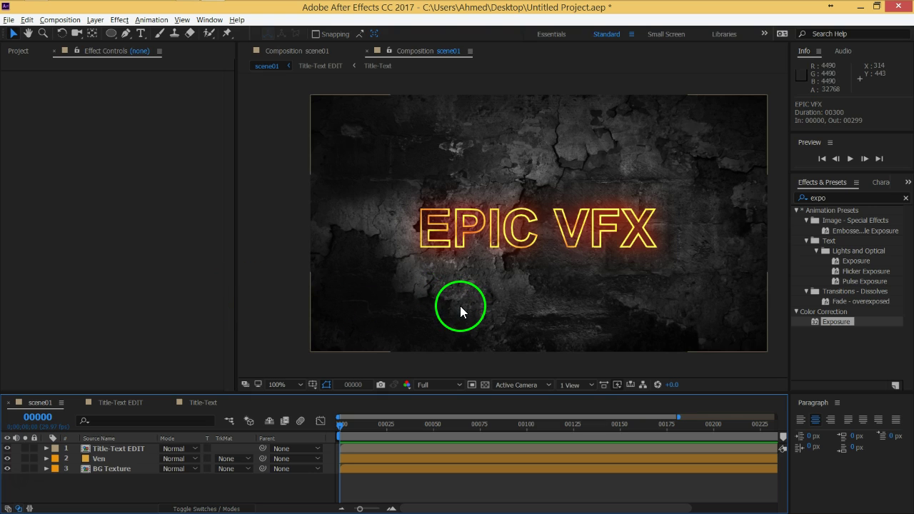
click(245, 400)
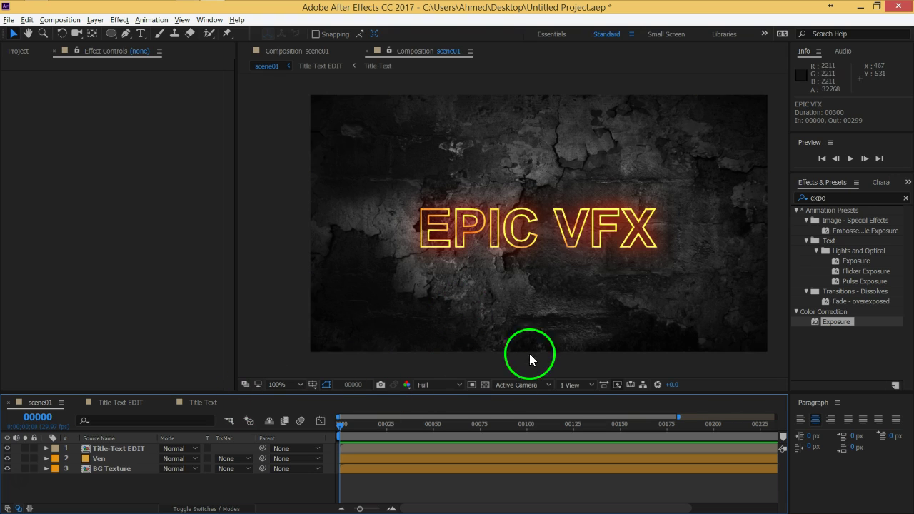
key(h)
drag(563, 285, 536, 290)
Step: Add a new adjustment layer to scene01 and name it Curves
key(v)
click(183, 486)
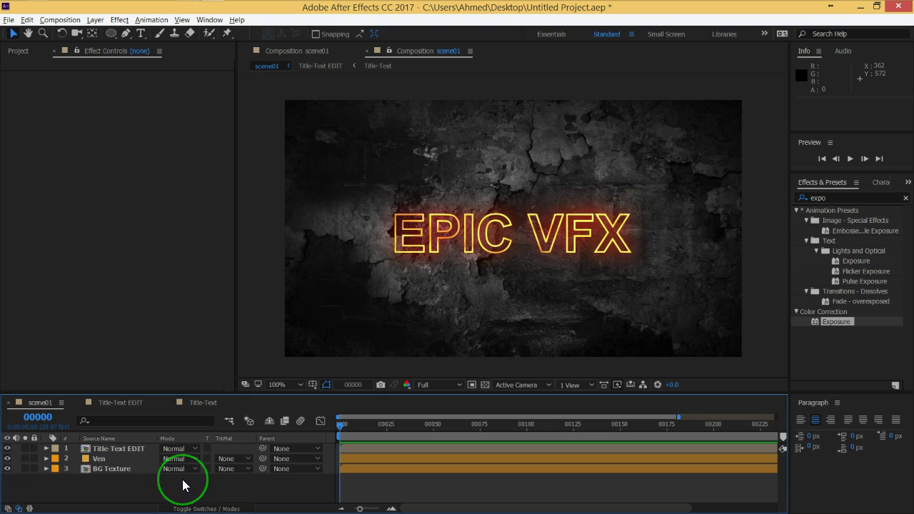
click(182, 480)
key(ctrl+alt+y)
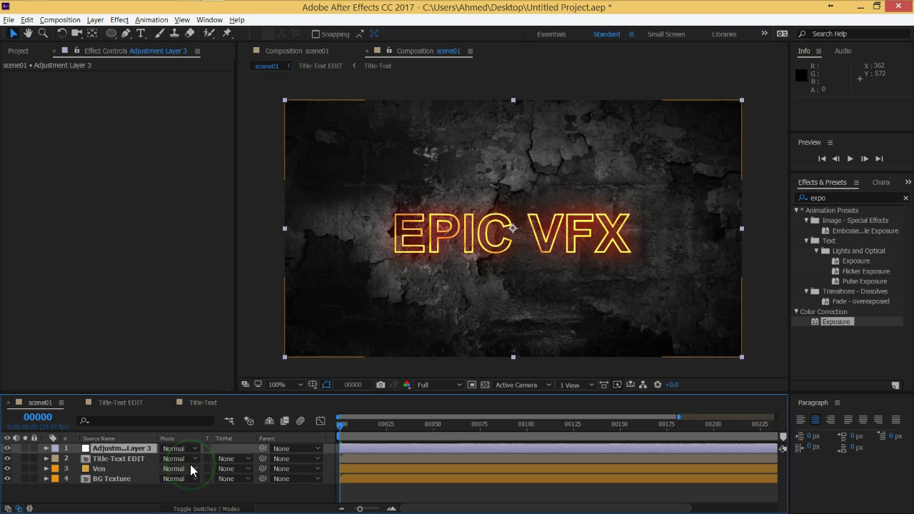
click(183, 466)
click(133, 448)
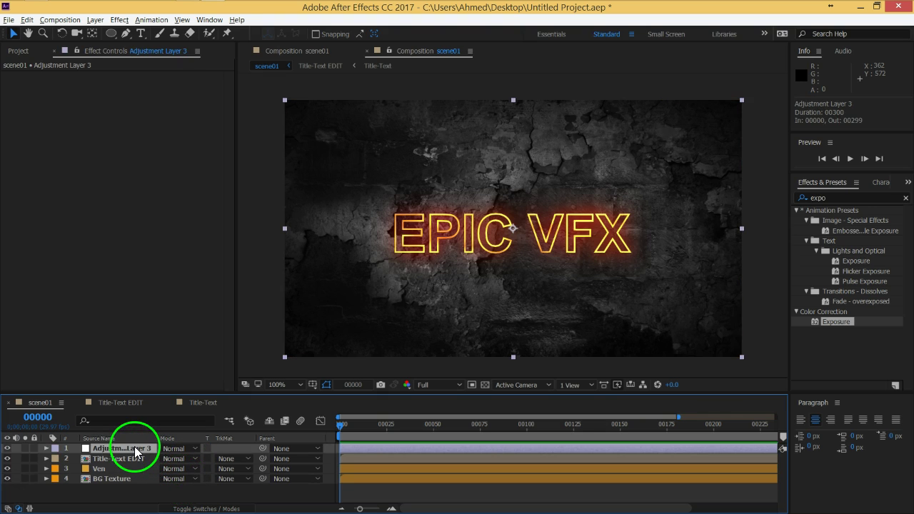
key(Return)
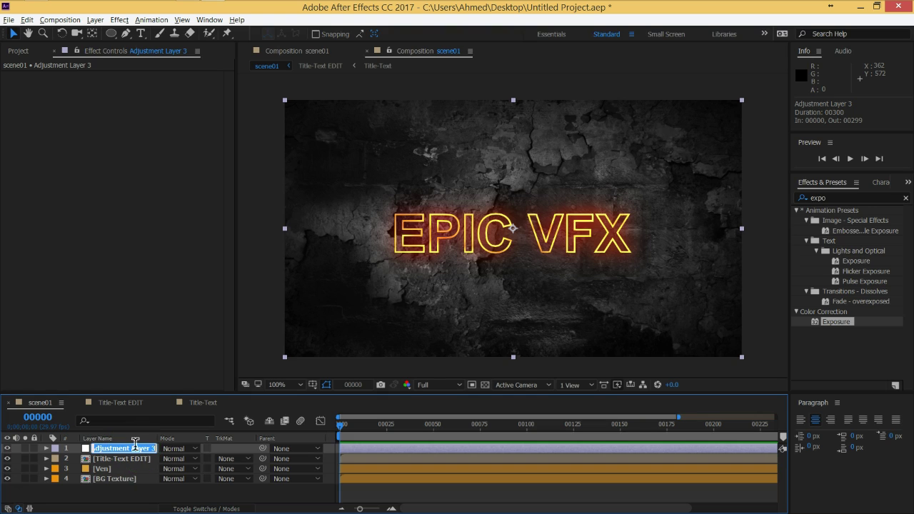
text(Curves)
key(Return)
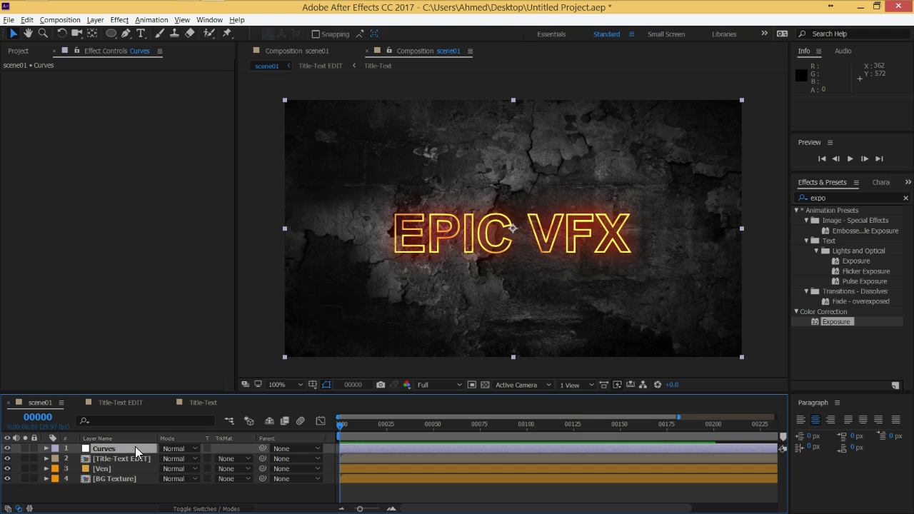
Step: Apply a Curves effect with an S-curve that darkens shadows and lifts highlights
click(836, 198)
double_click(836, 198)
text(curv)
double_click(833, 252)
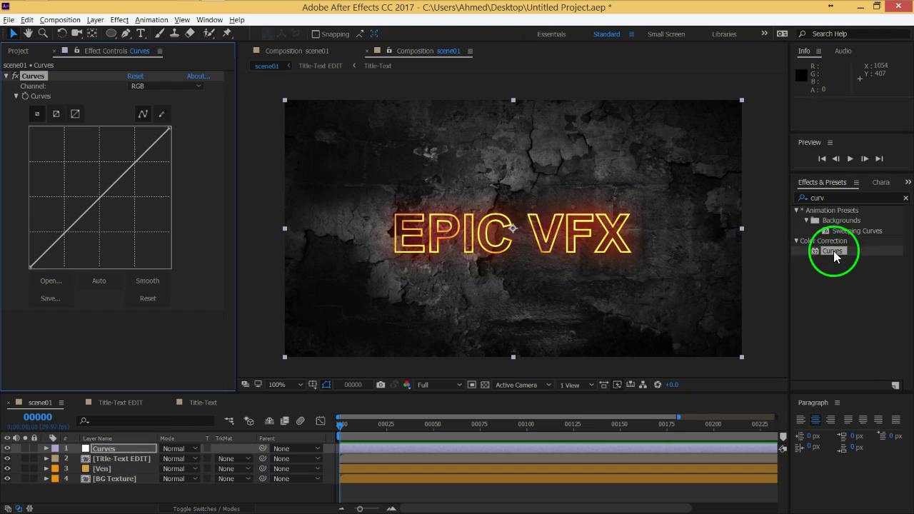
drag(67, 236, 68, 241)
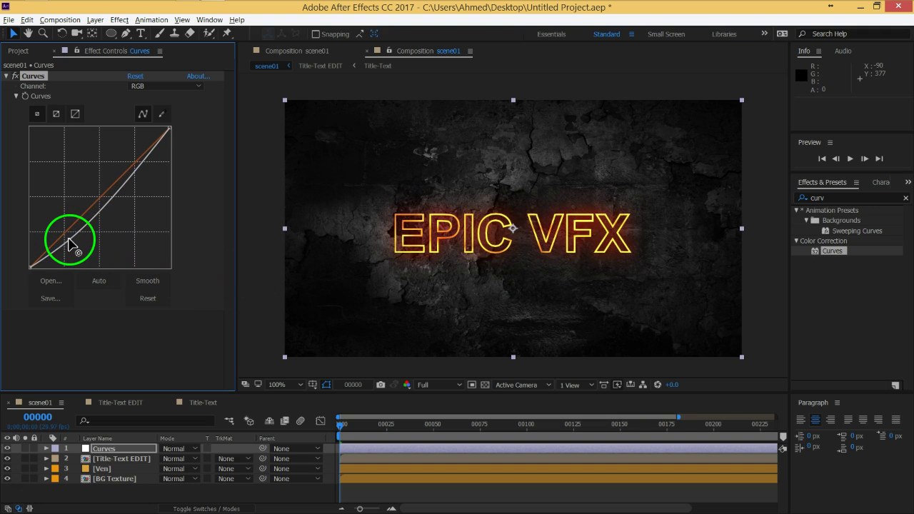
drag(128, 184, 124, 169)
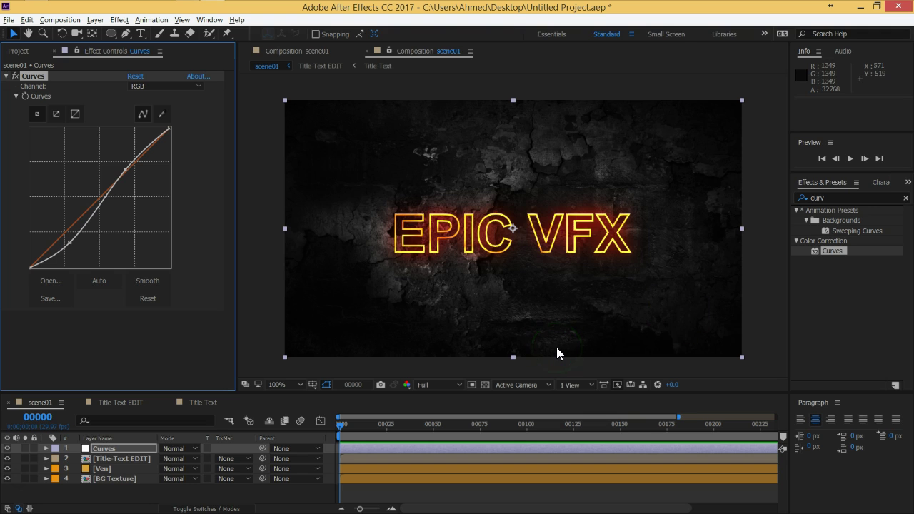
Step: Enlarge the timeline and hide the Curves layer to compare the look
click(114, 449)
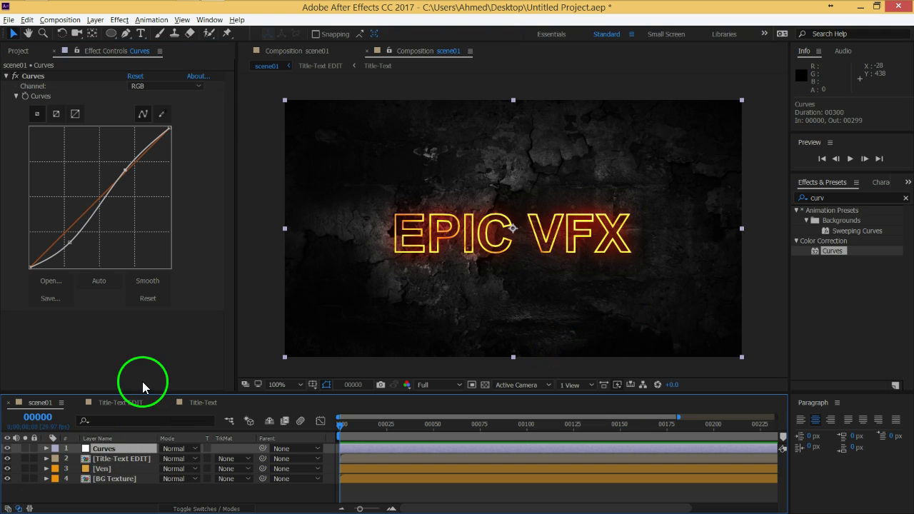
drag(140, 391, 143, 368)
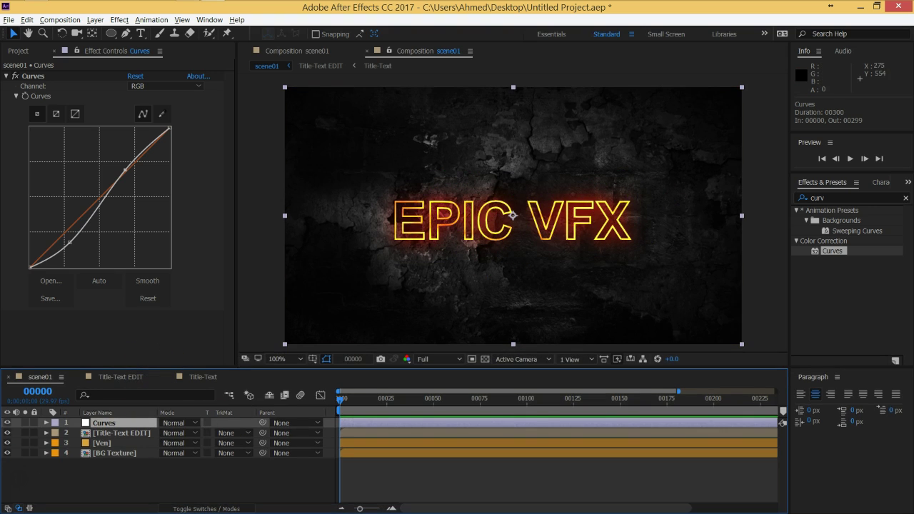
click(7, 424)
Step: Rename the Title-Text EDIT layer in scene01 to Title01Main
click(121, 433)
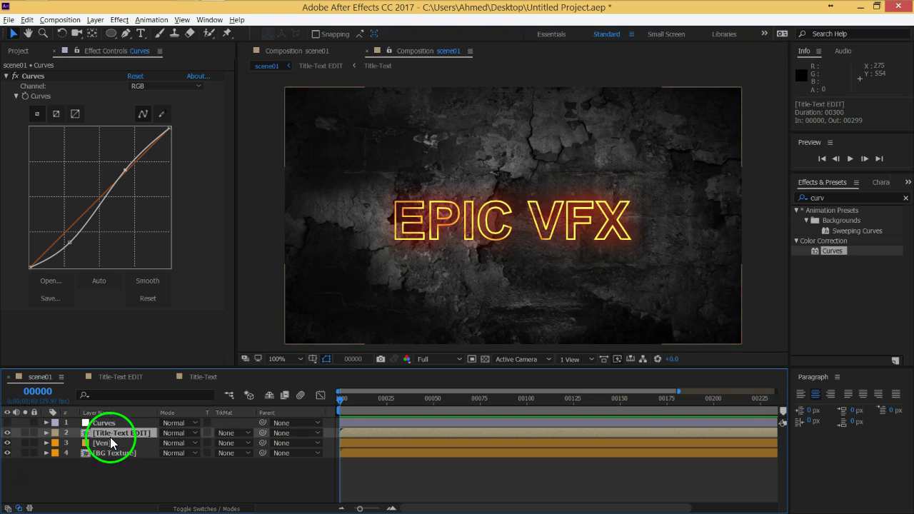
click(423, 226)
click(148, 471)
click(129, 437)
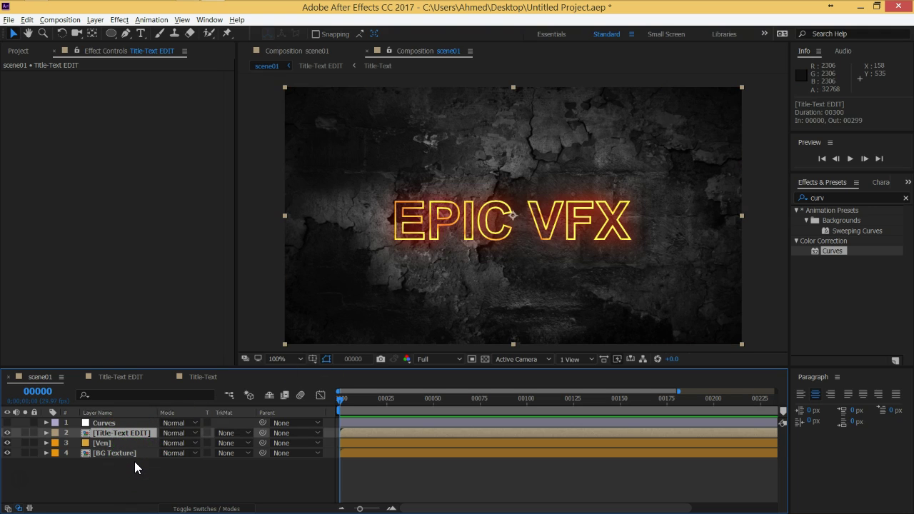
click(131, 389)
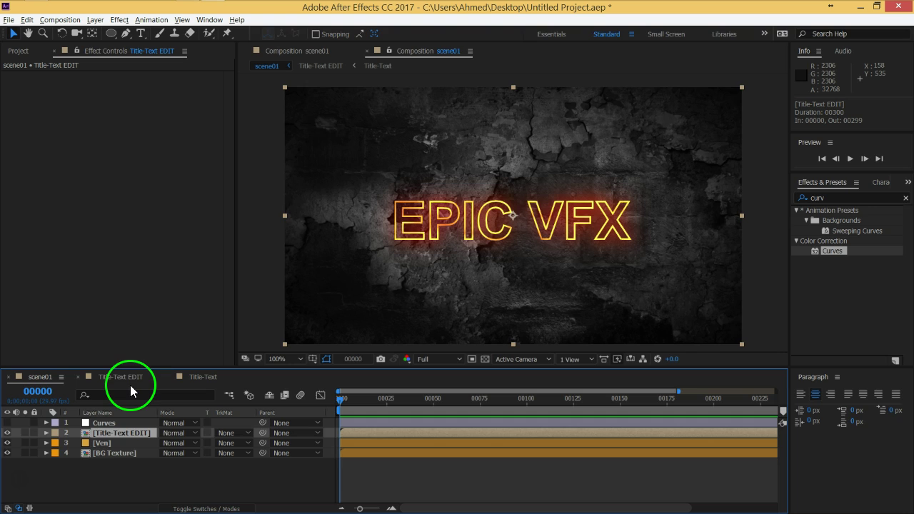
click(126, 438)
click(125, 433)
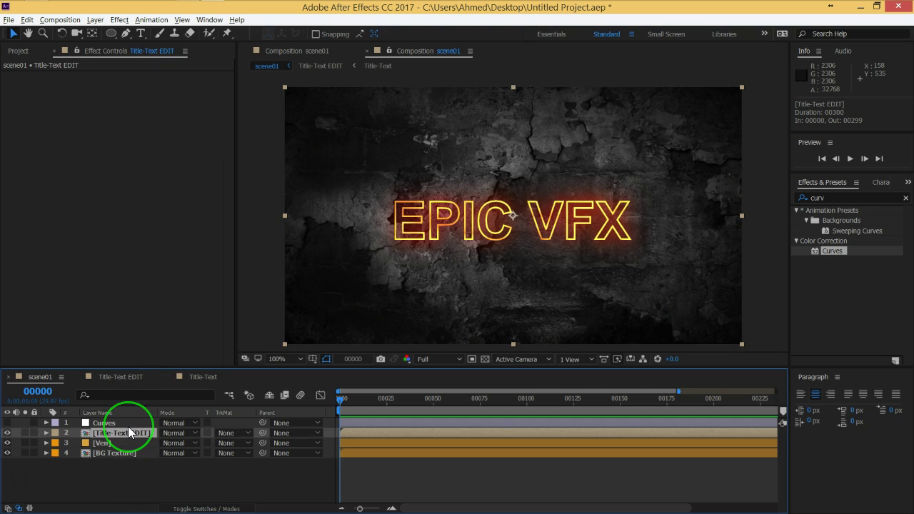
key(Return)
text(Title)
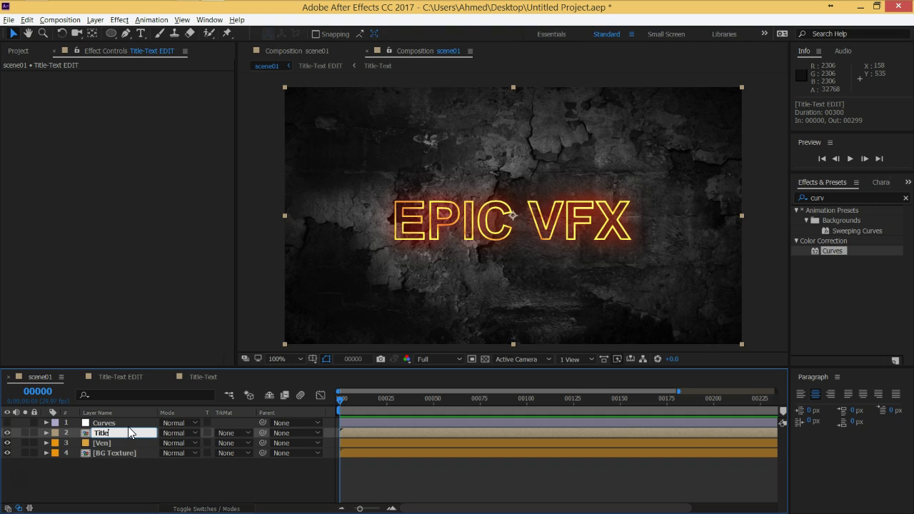
text(01Main)
key(Return)
click(136, 466)
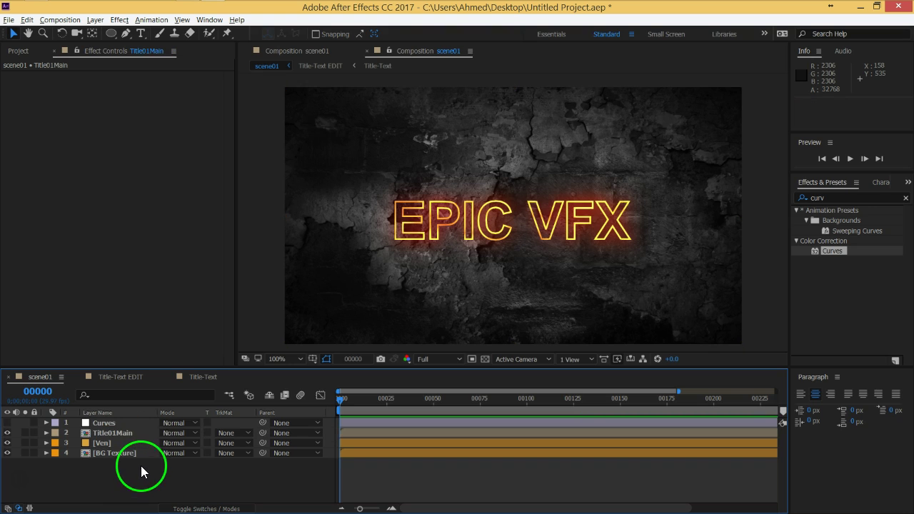
click(118, 435)
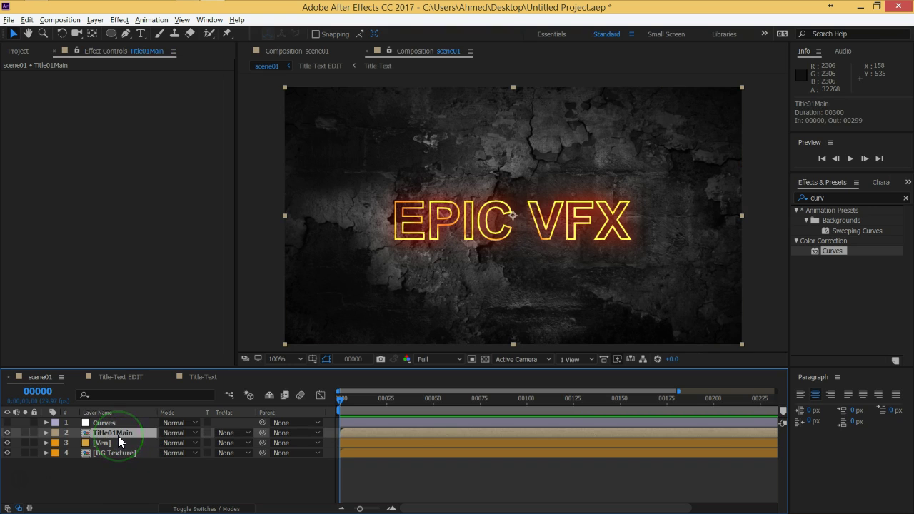
Step: Inspect the Title-Text EDIT composition, then begin a name search in the Project panel
mouse_move(118, 436)
mouse_down()
mouse_move(118, 385)
mouse_move(95, 375)
mouse_up()
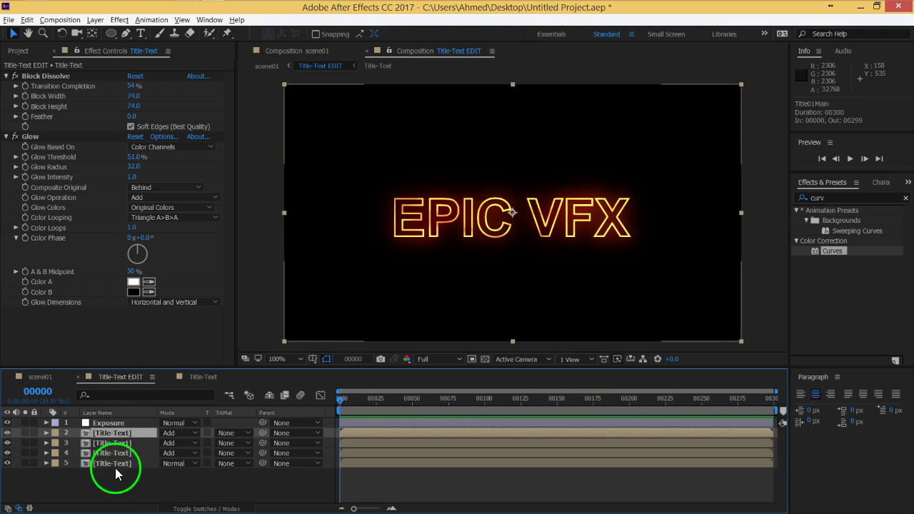
mouse_move(118, 379)
mouse_down()
mouse_move(211, 377)
mouse_move(51, 141)
mouse_move(8, 199)
mouse_up()
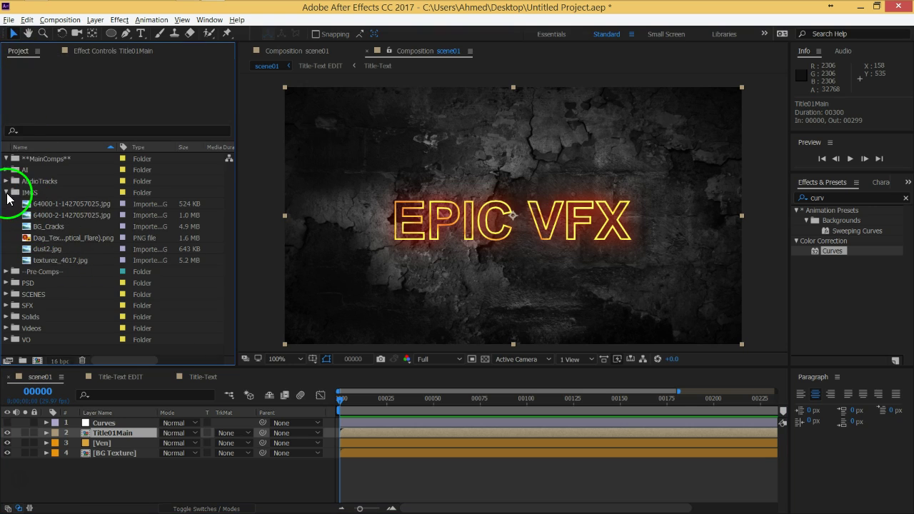
click(74, 130)
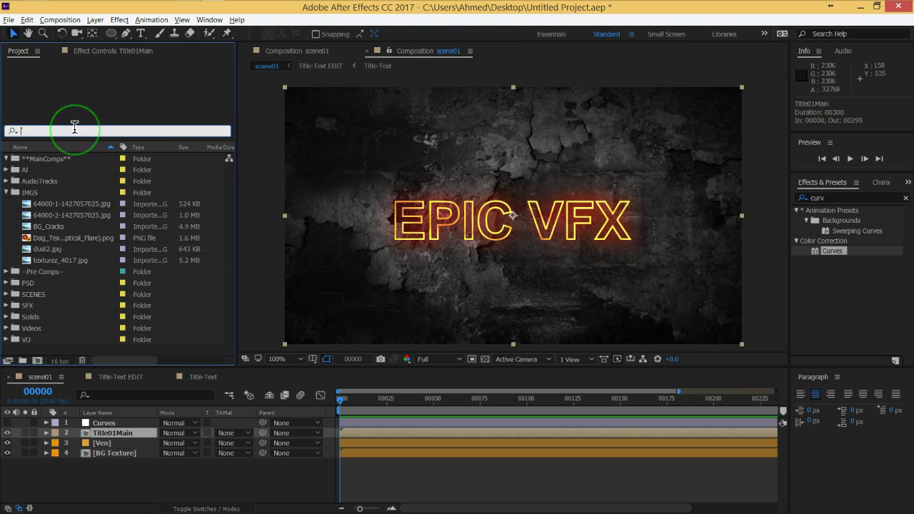
Step: Clear the Project panel search so all folders show again
text(ti)
drag(83, 180, 46, 248)
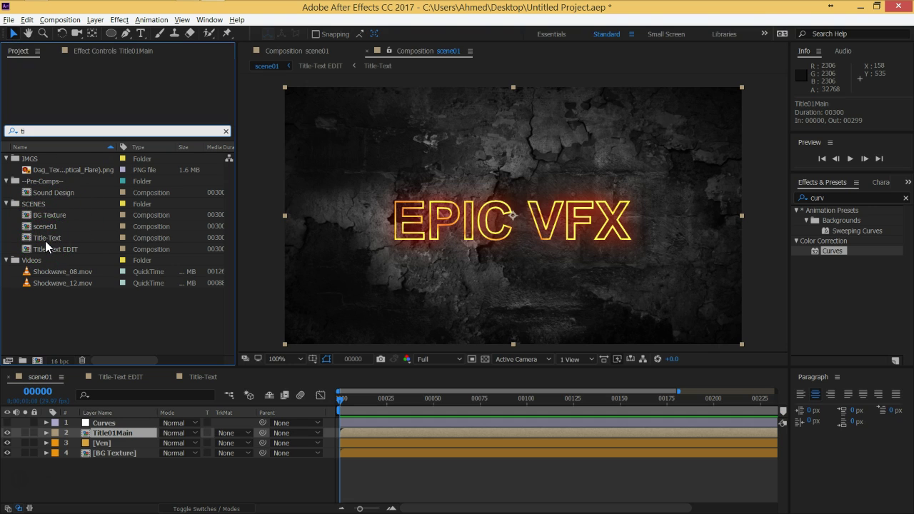
click(14, 131)
key(BackSpace)
click(58, 301)
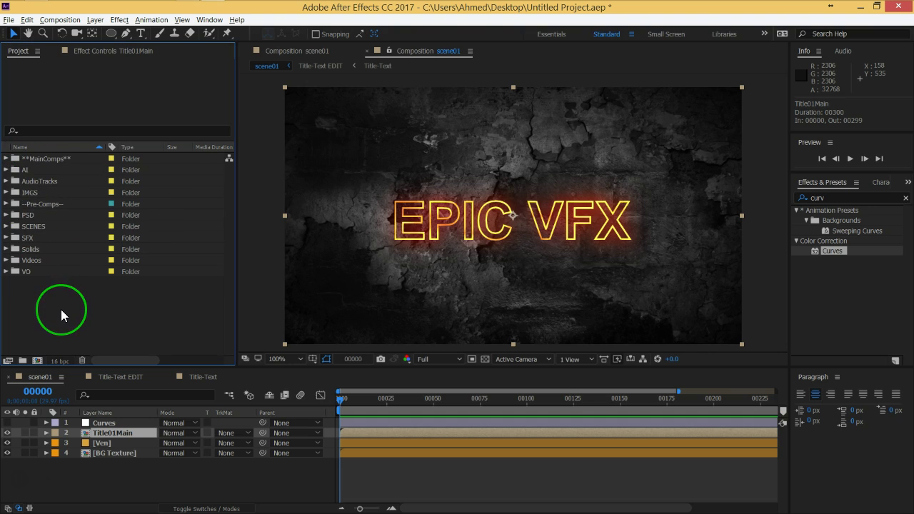
Step: Create a Scene01 folder inside SCENES and move the scene01 composition into it
double_click(36, 227)
click(23, 361)
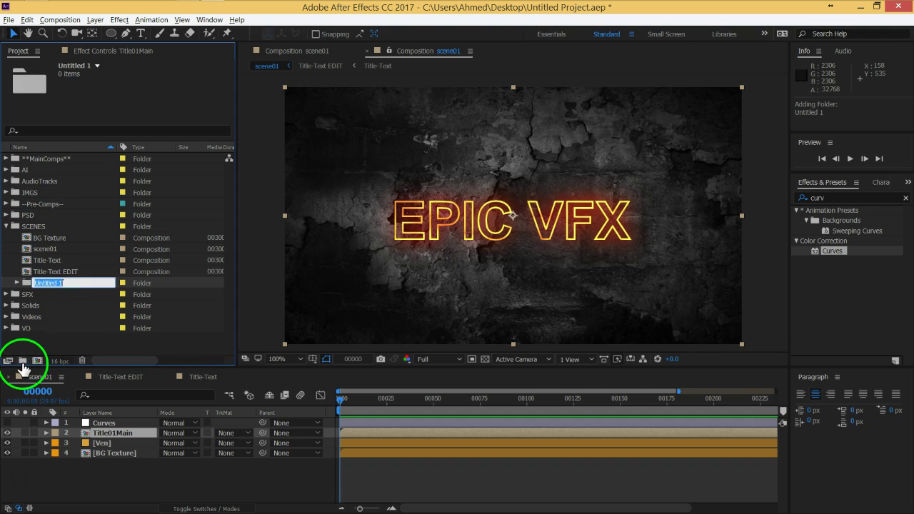
text(Sce)
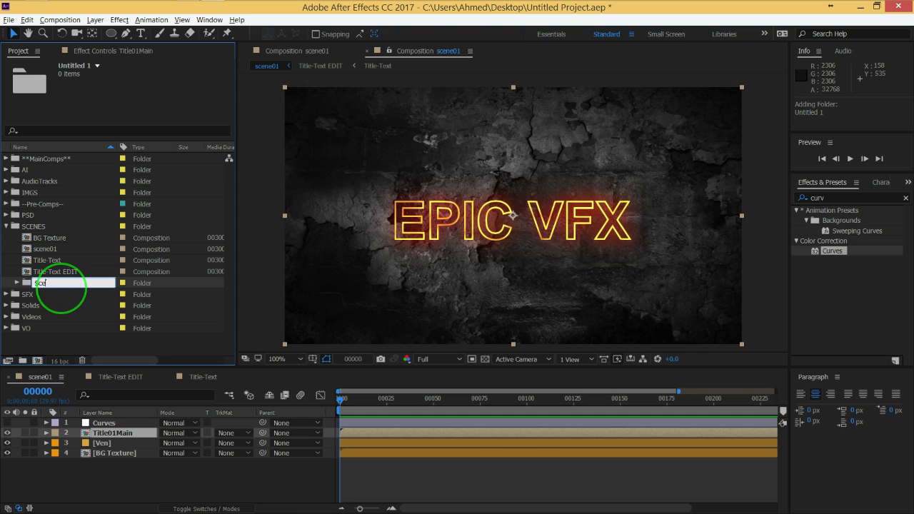
text(ne01)
key(Return)
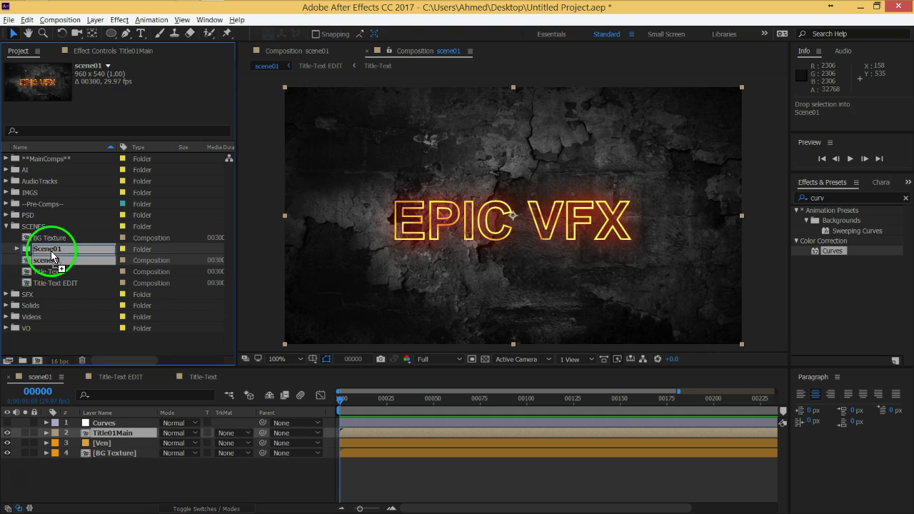
drag(55, 262, 47, 249)
Step: Rename the Title-Text composition to Title01-Text
click(52, 260)
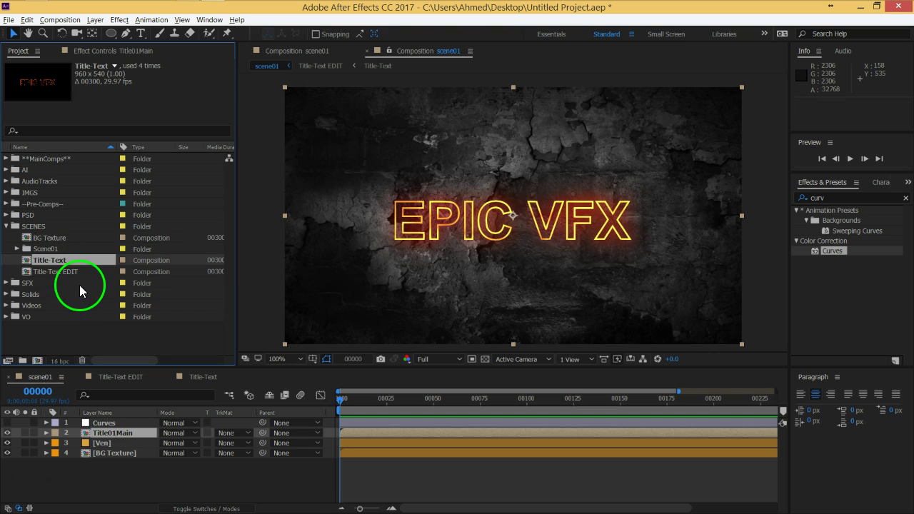
key(Return)
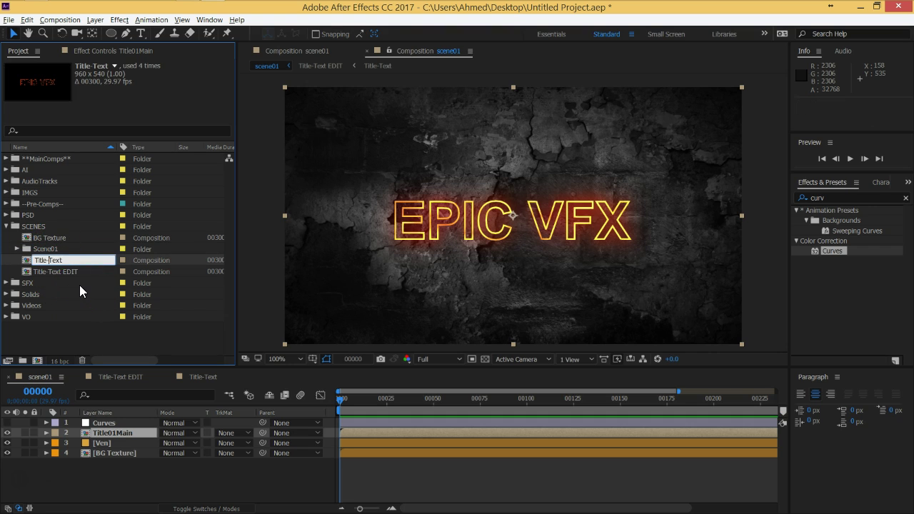
text(01)
key(Return)
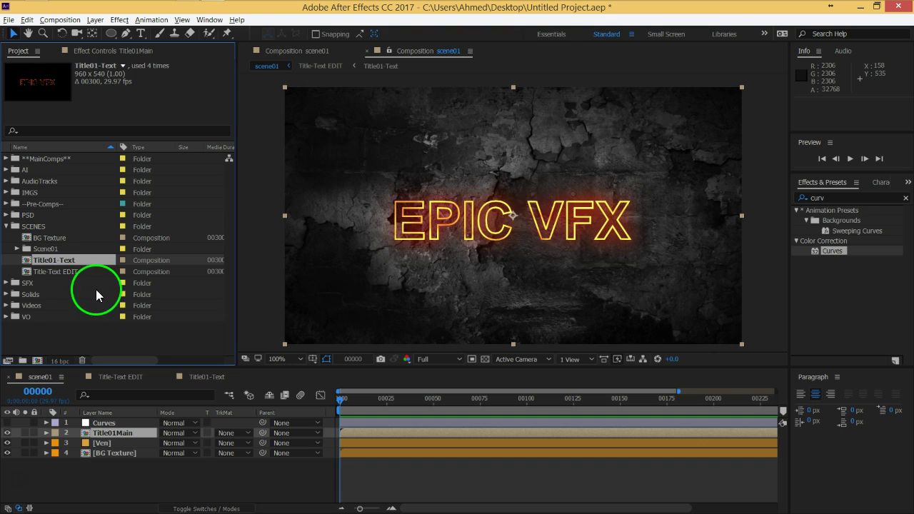
Step: Rename the Title-Text EDIT composition to Title01- EDIT
click(74, 273)
key(Return)
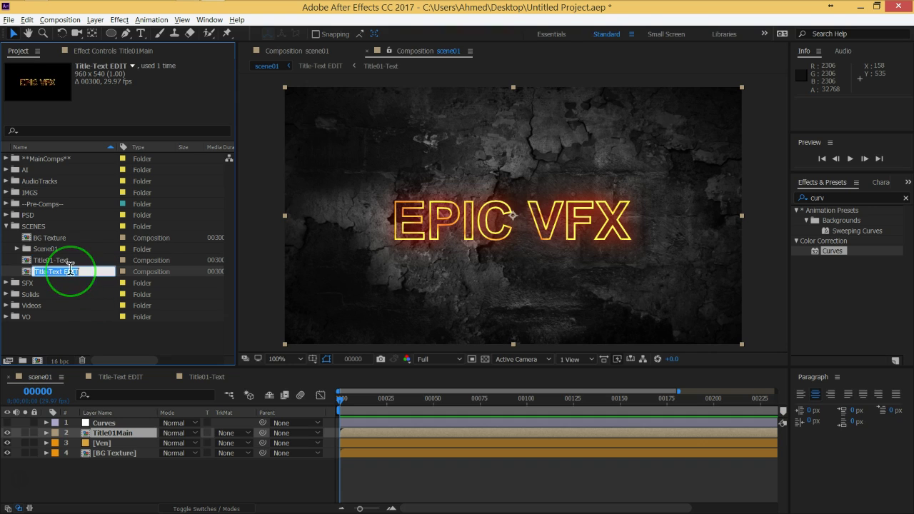
text(01)
key(Return)
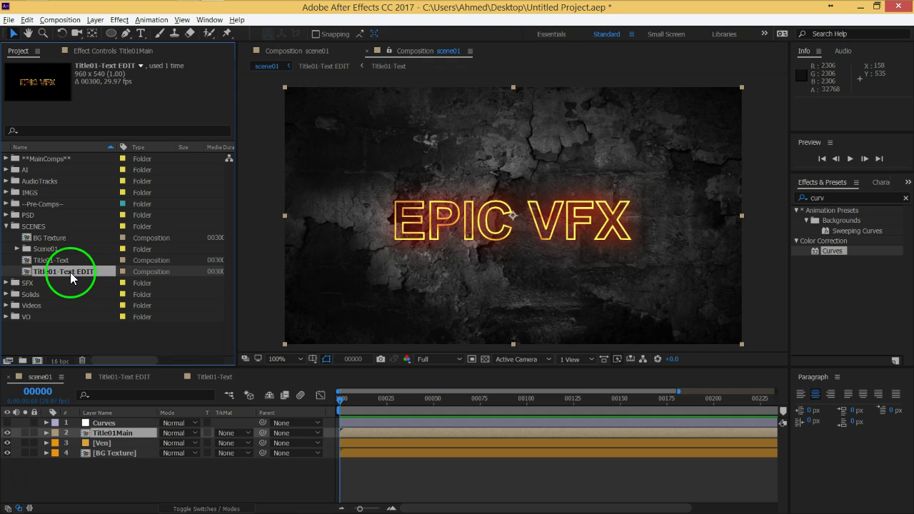
key(Return)
click(70, 272)
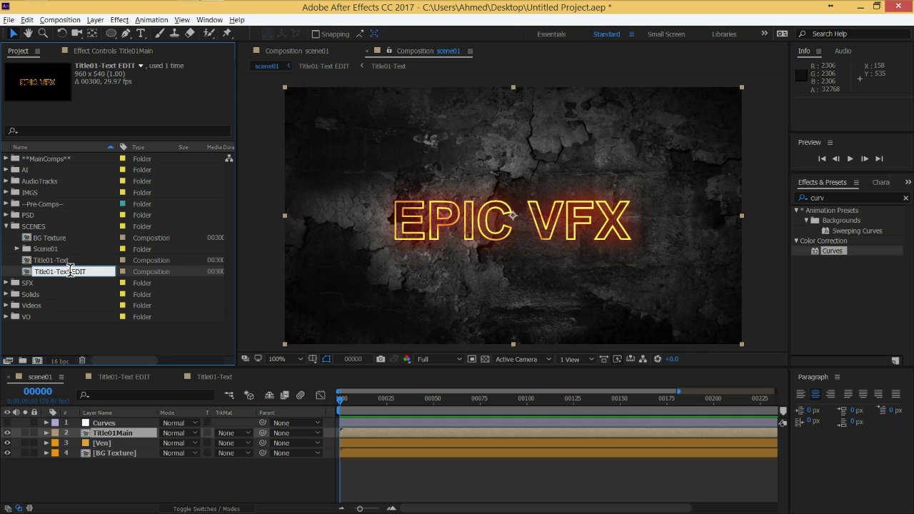
key(BackSpace)
key(BackSpace)
key(BackSpace)
key(BackSpace)
key(BackSpace)
key(Return)
click(68, 334)
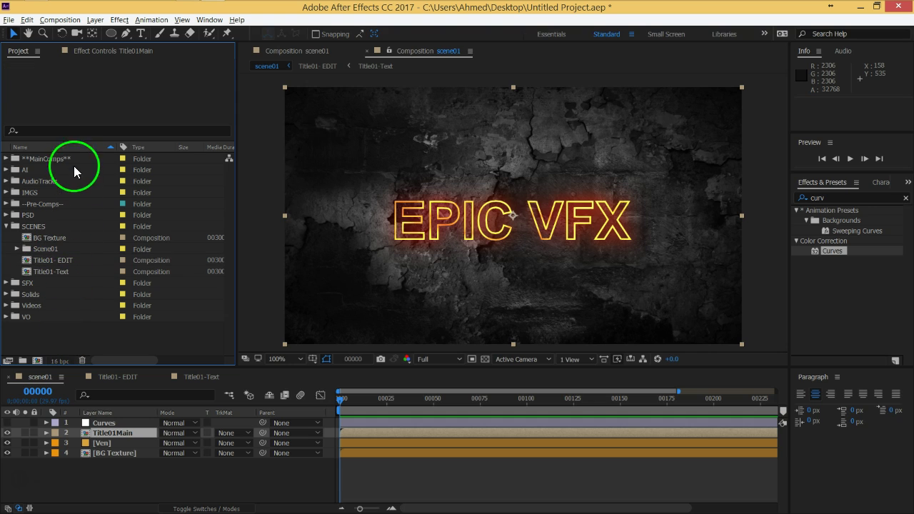
Step: Search the project for 'ma' and 'tit', then clear the filter and reselect Title01Main
click(66, 131)
text(ma)
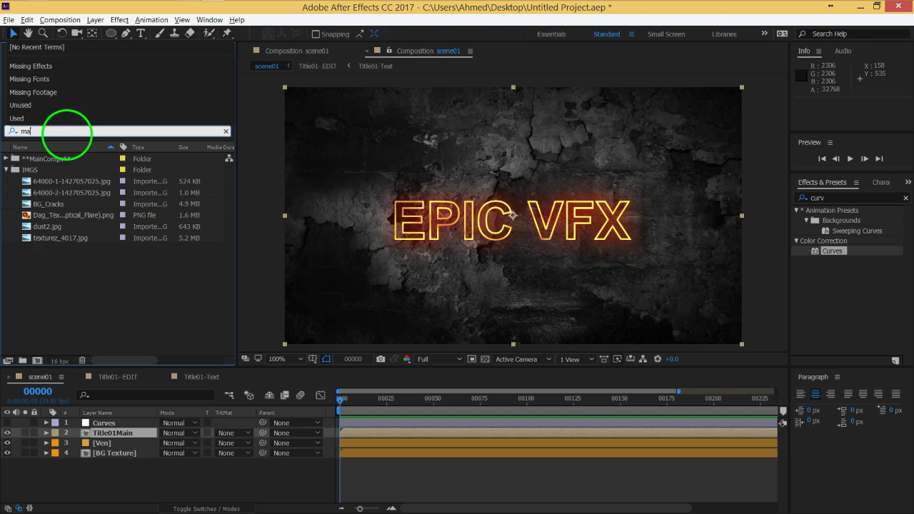
click(65, 151)
key(BackSpace)
key(BackSpace)
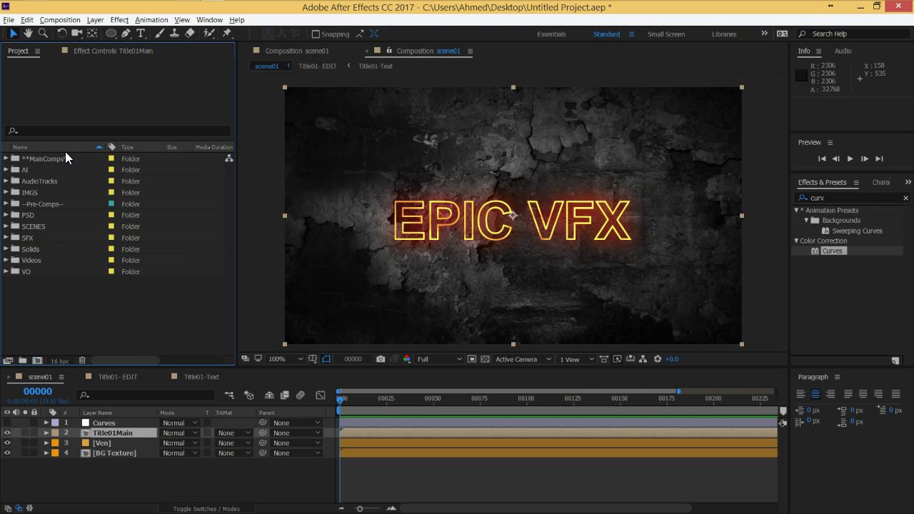
click(117, 473)
click(104, 432)
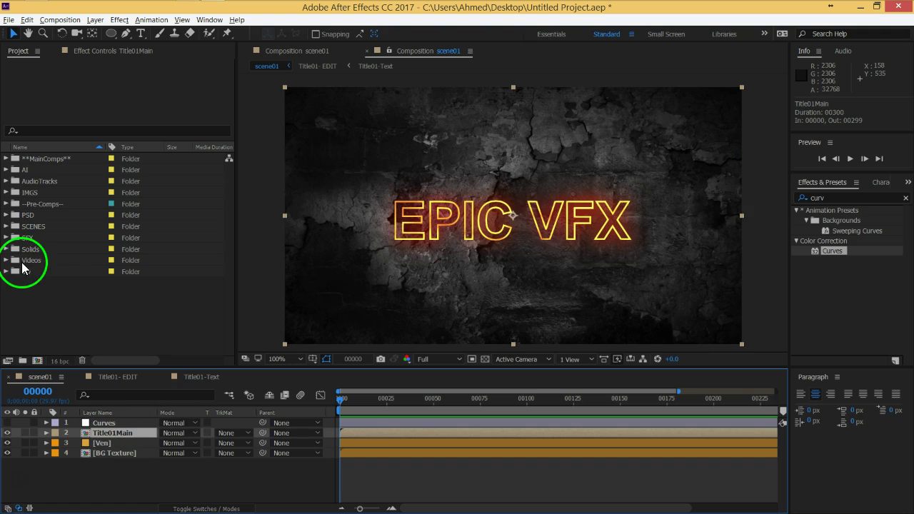
click(72, 130)
text(tit)
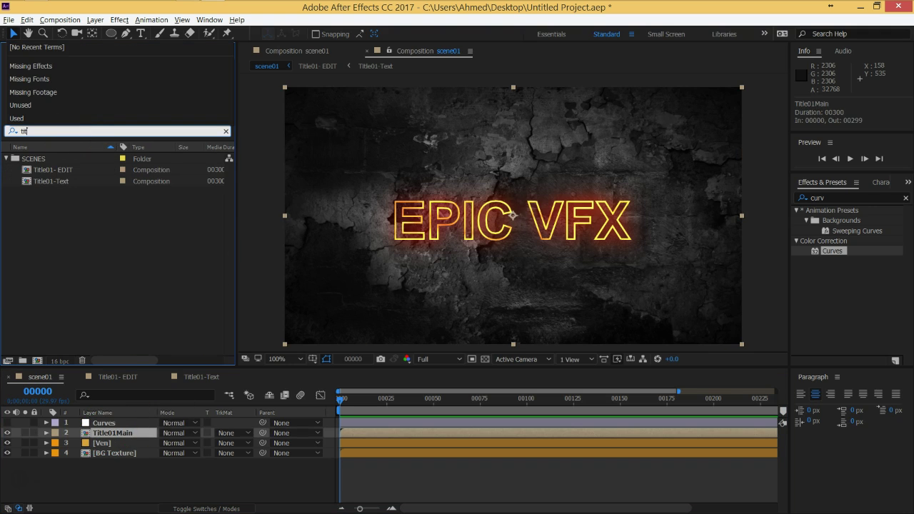
key(BackSpace)
key(BackSpace)
key(BackSpace)
click(102, 461)
click(117, 433)
Step: Look through the Title01-EDIT and Title01-Text comps, then return to scene01
click(122, 378)
click(194, 377)
click(129, 379)
click(50, 378)
Step: Duplicate Title01Main into Title01Main 2 and show layer switches with F4
click(116, 433)
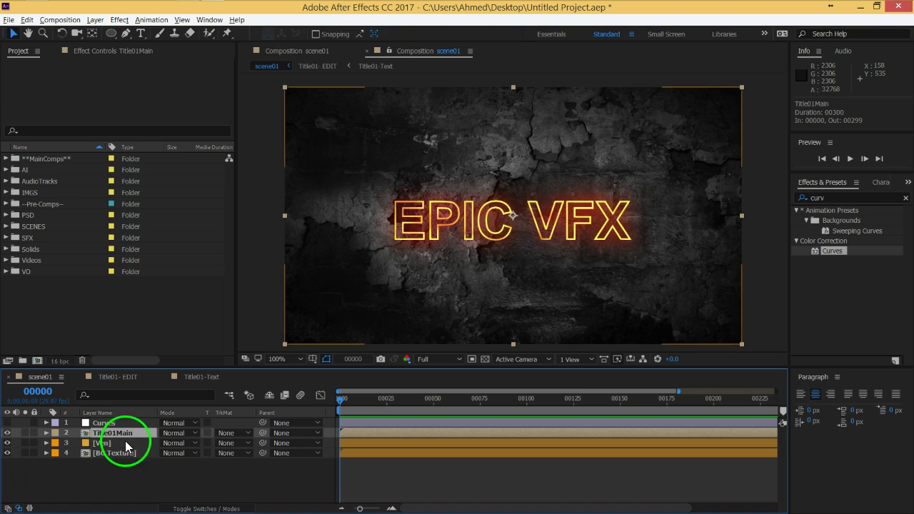
key(ctrl+d)
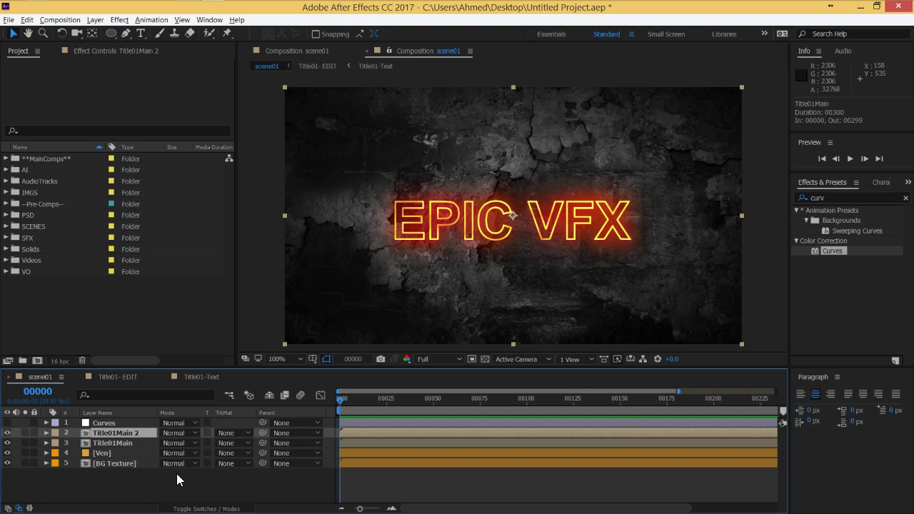
key(F4)
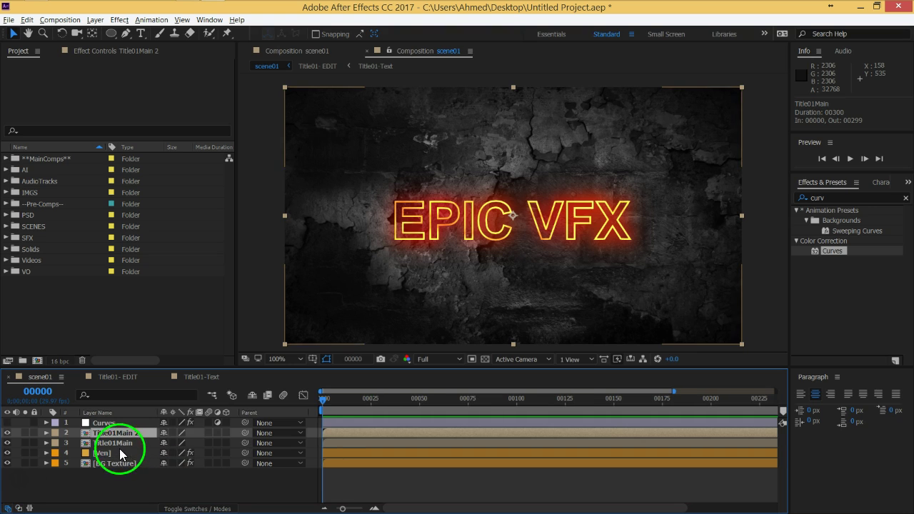
click(121, 444)
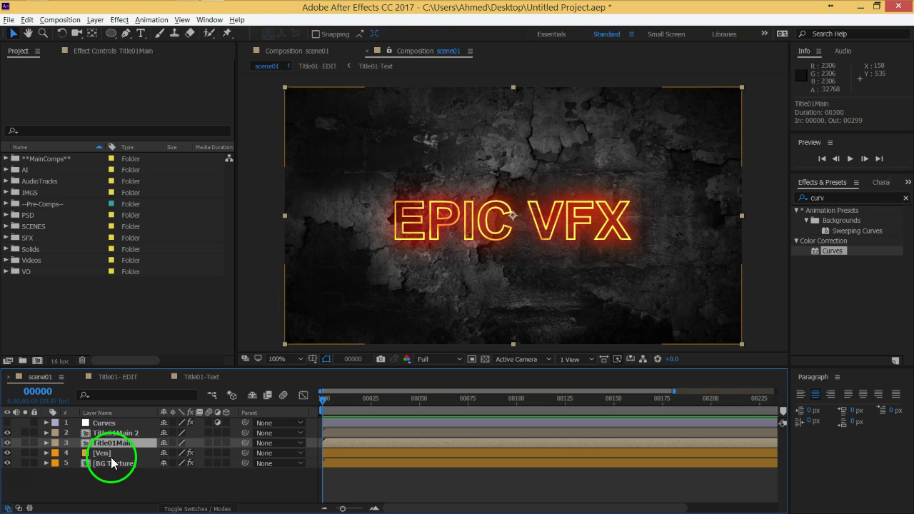
Step: Select the Ven vignette layer and toggle its visibility to compare
click(104, 453)
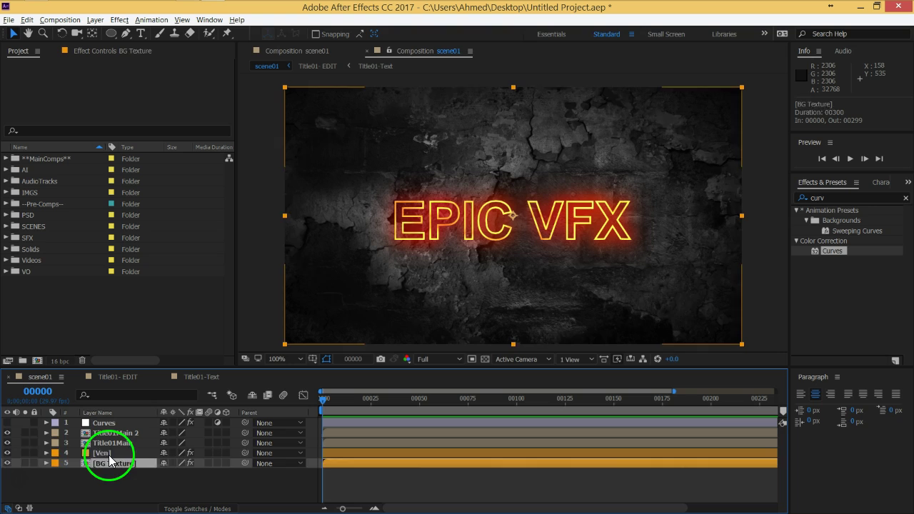
click(7, 453)
click(7, 453)
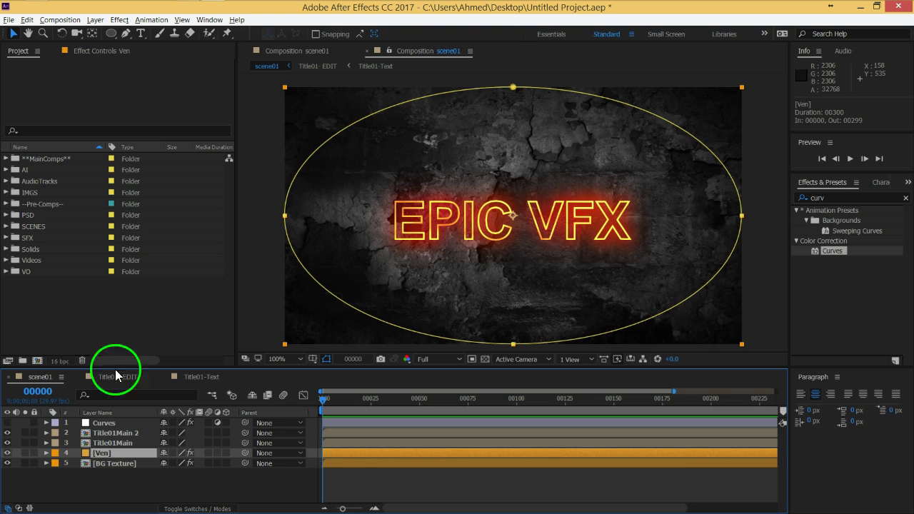
Step: Paste the Ven layer into the BG Texture composition and return to scene01
click(118, 461)
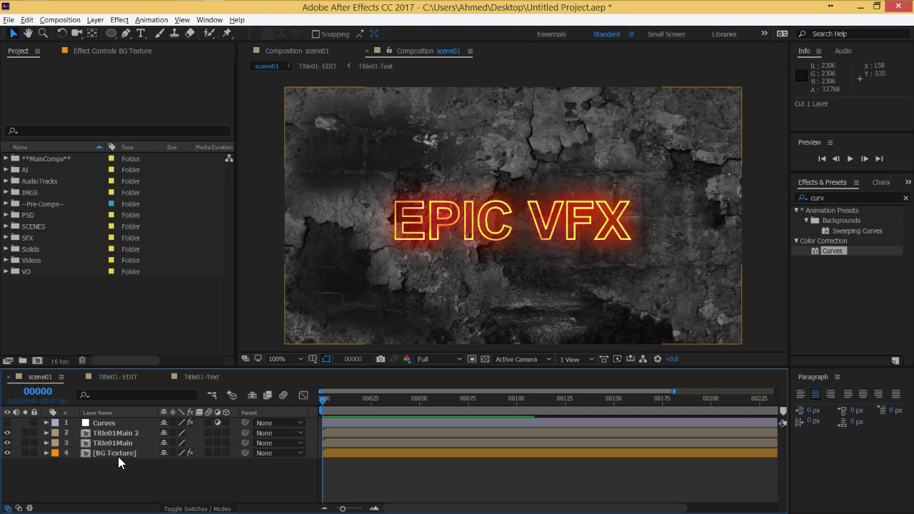
double_click(117, 461)
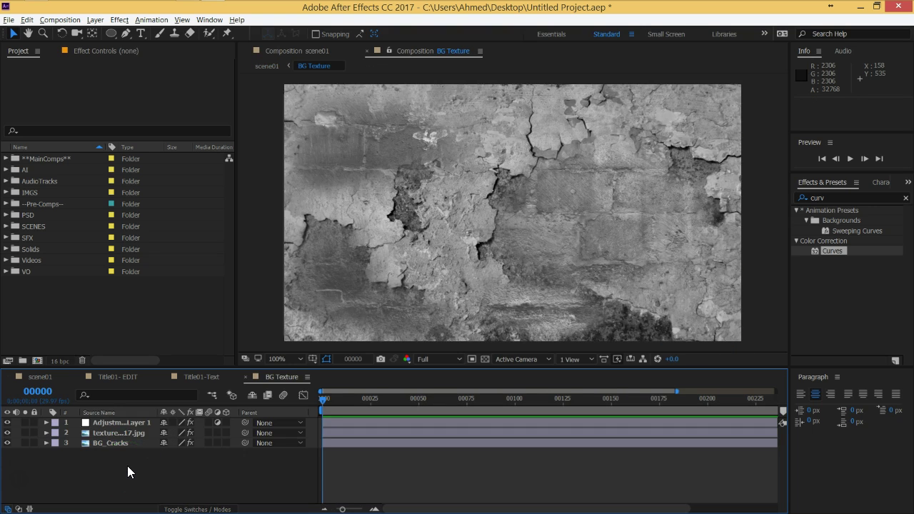
key(ctrl+v)
click(127, 423)
click(89, 387)
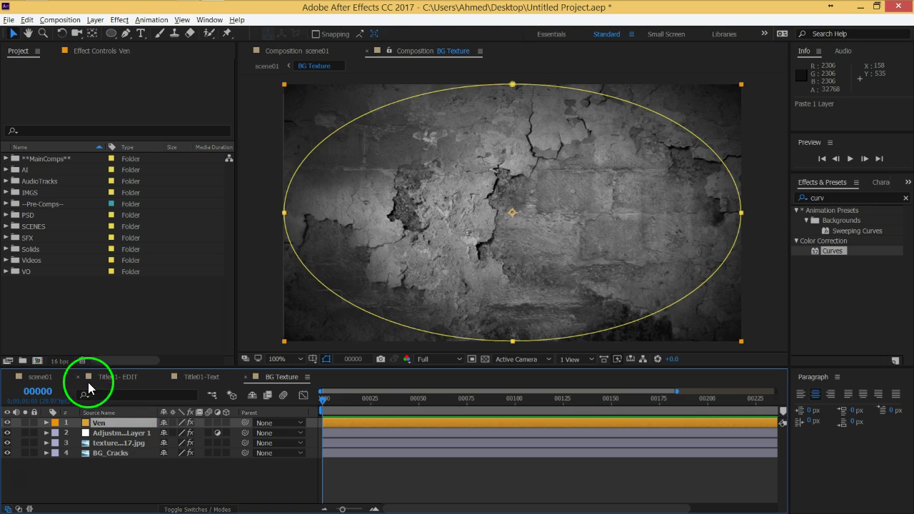
click(45, 378)
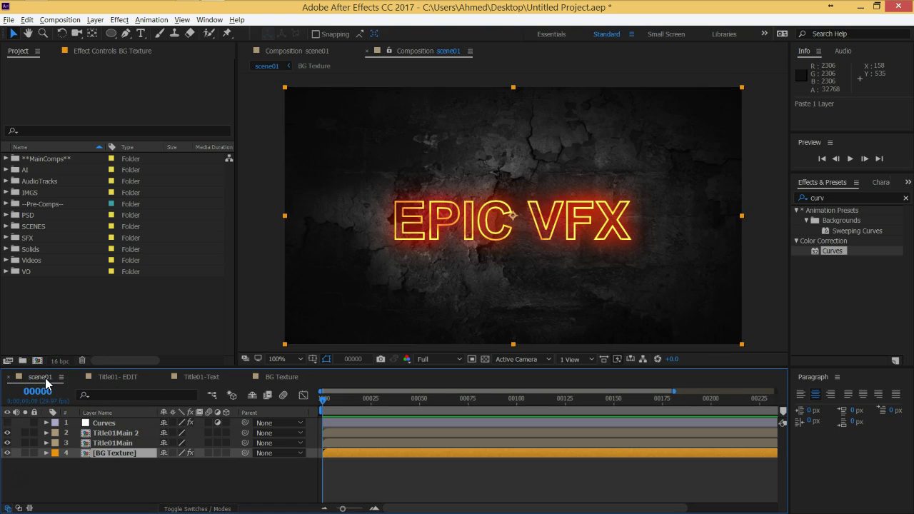
Step: Turn on the 3D Layer switch for BG Texture, Title01Main and Title01Main 2
click(120, 478)
click(113, 454)
click(129, 456)
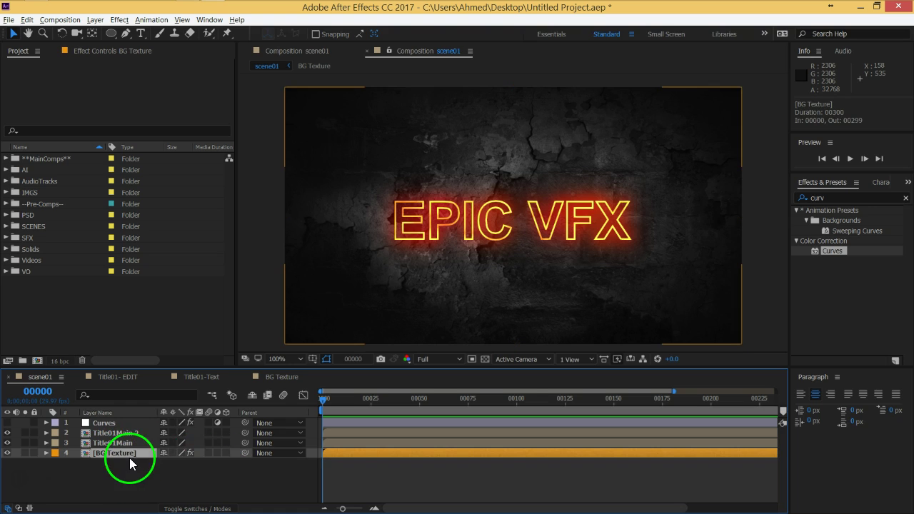
click(225, 453)
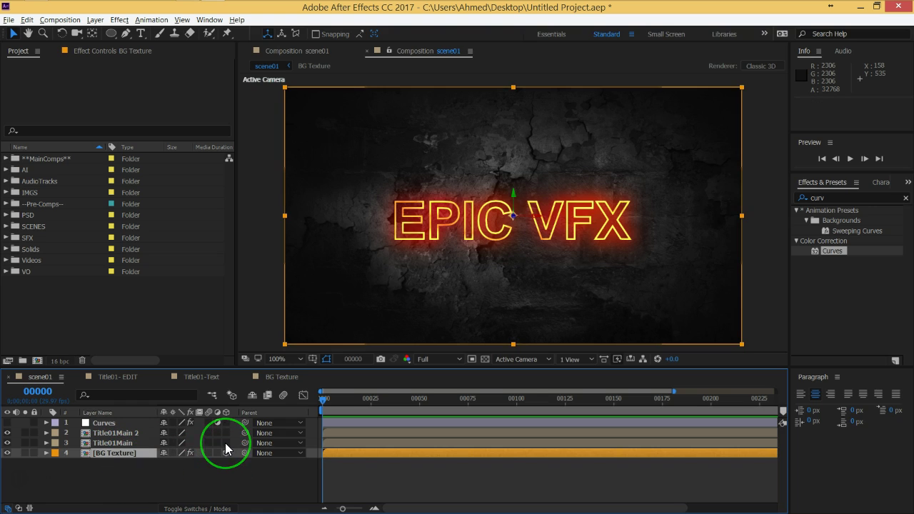
drag(226, 442, 225, 433)
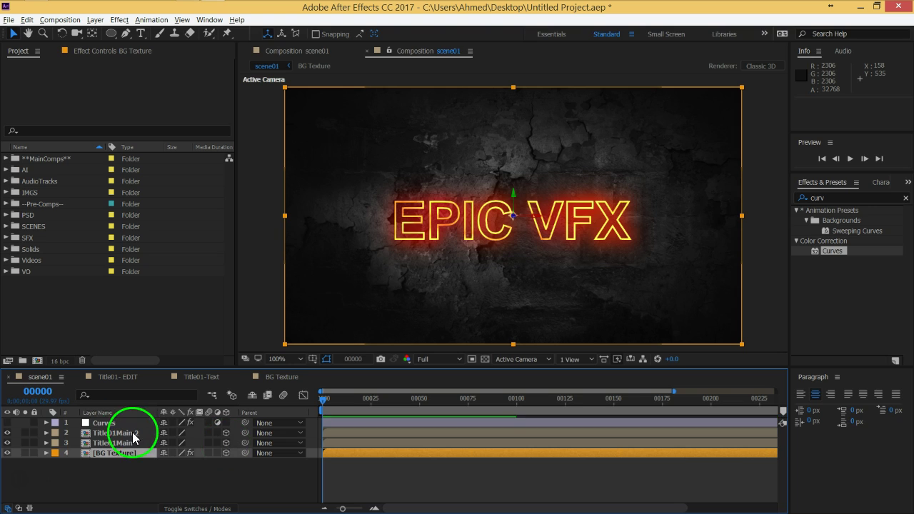
Step: Zoom in on the Title01Main 2 title to inspect it, then return to the full frame
click(148, 482)
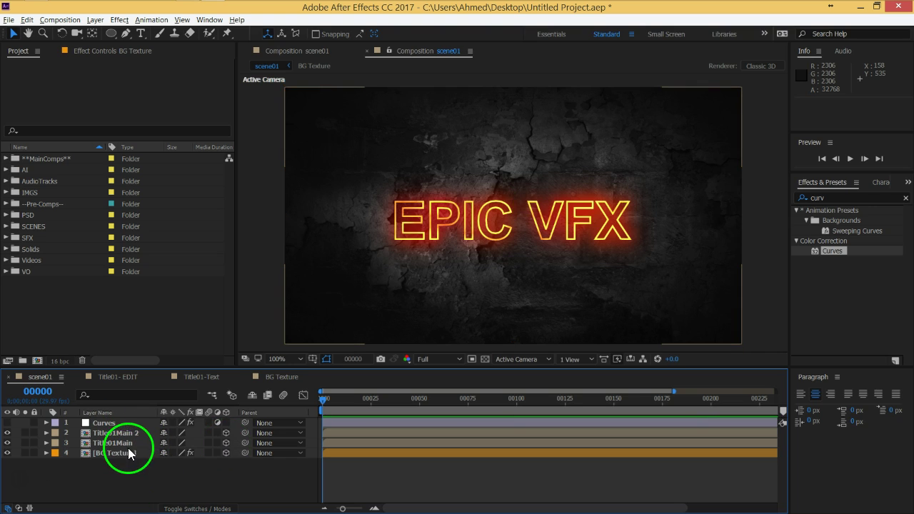
click(118, 433)
key(period)
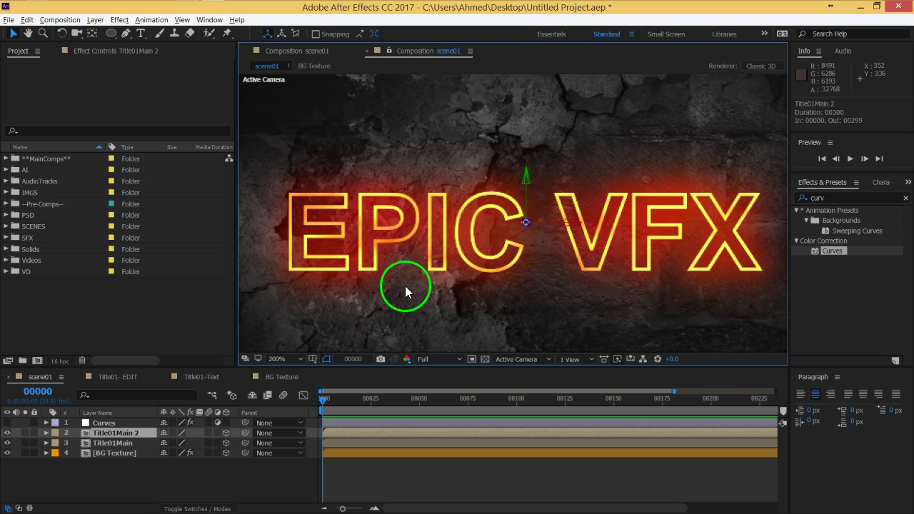
key(comma)
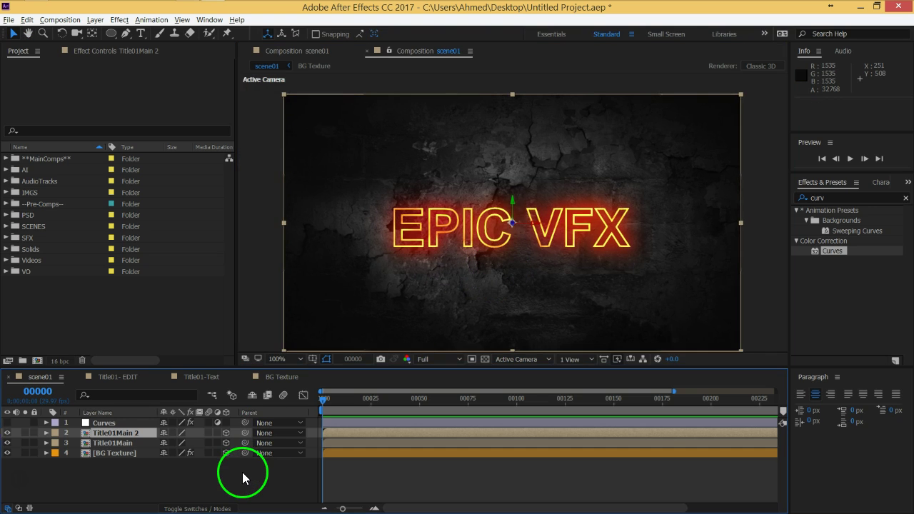
click(244, 469)
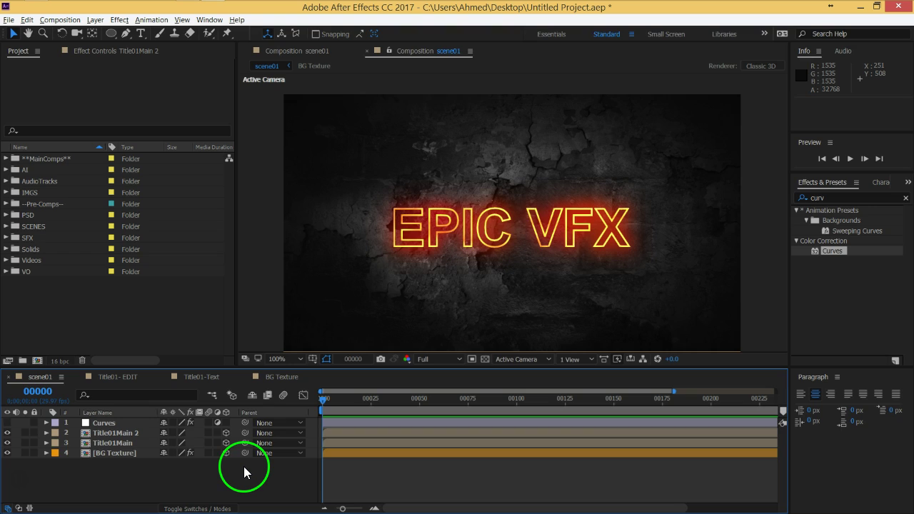